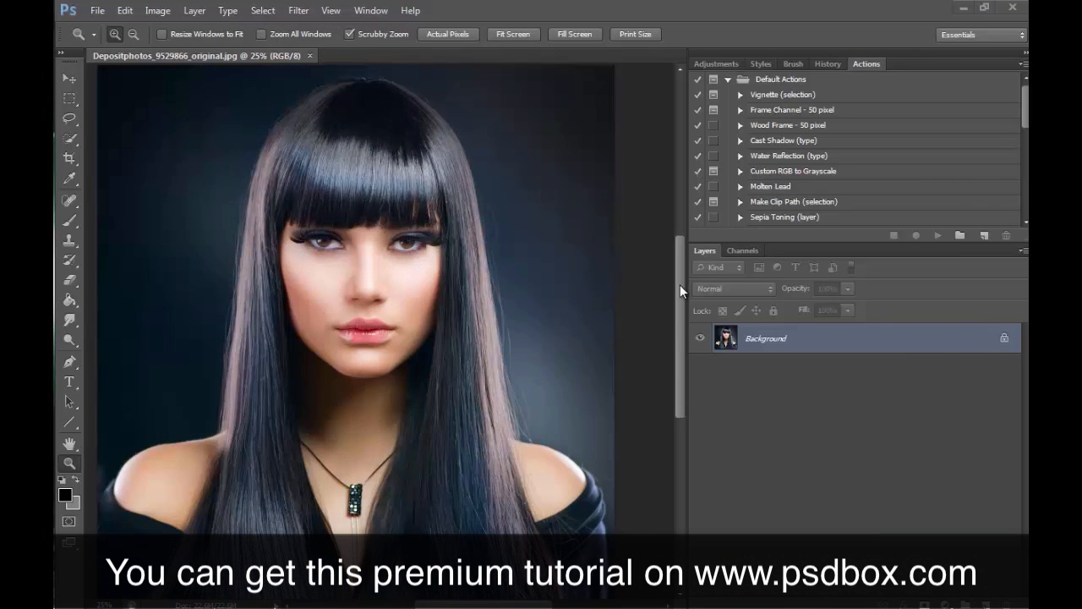
# Select a rectangle around the eye on the photo's right side and copy it to a new layer
pyautogui.scroll(-5, 682, 313)
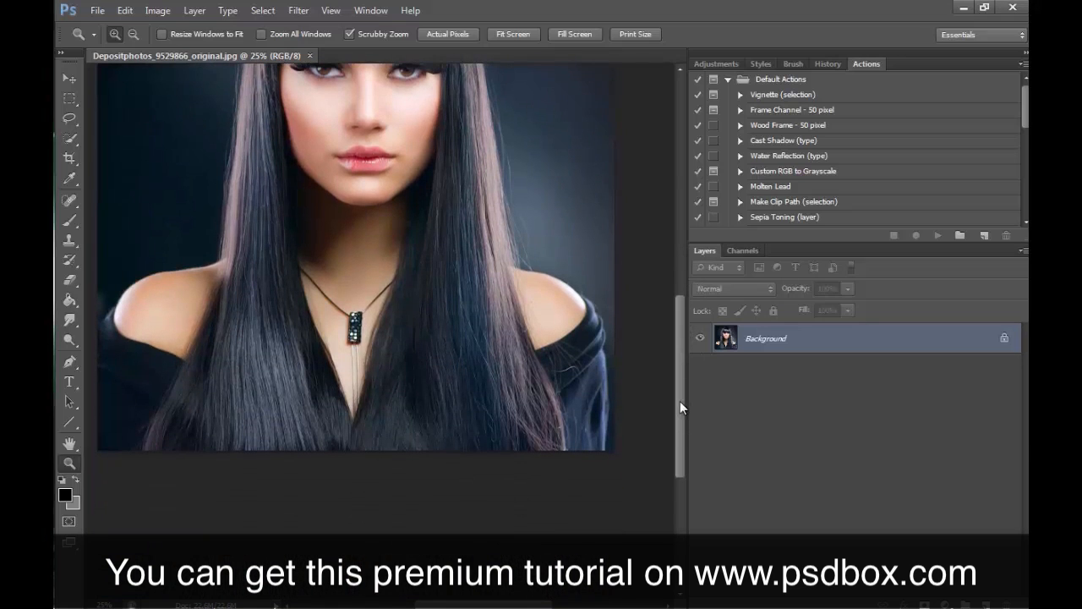
pyautogui.scroll(5, 678, 405)
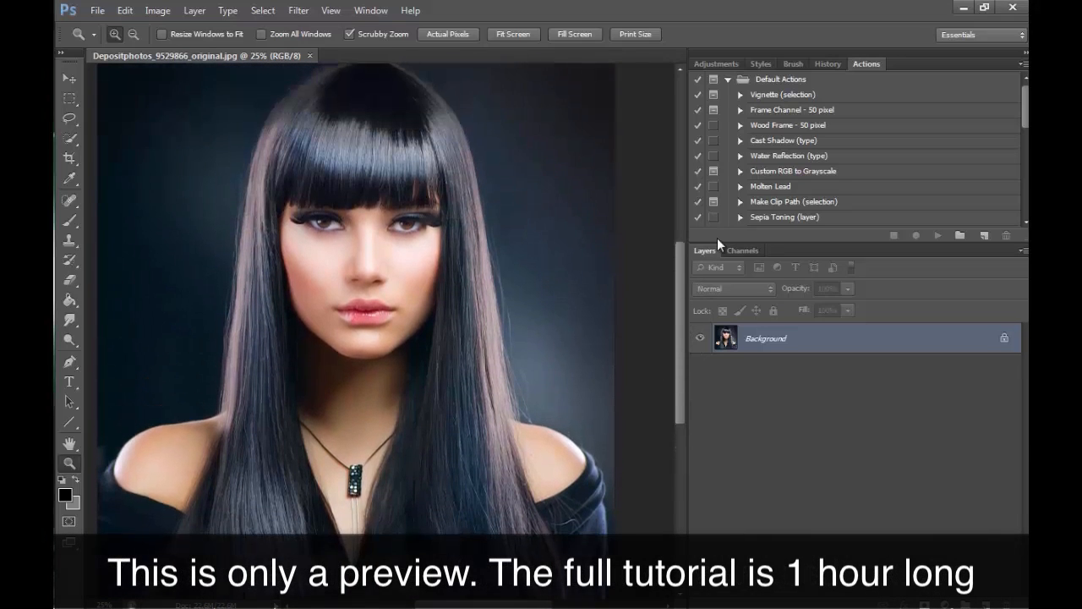
pyautogui.doubleClick(350, 198)
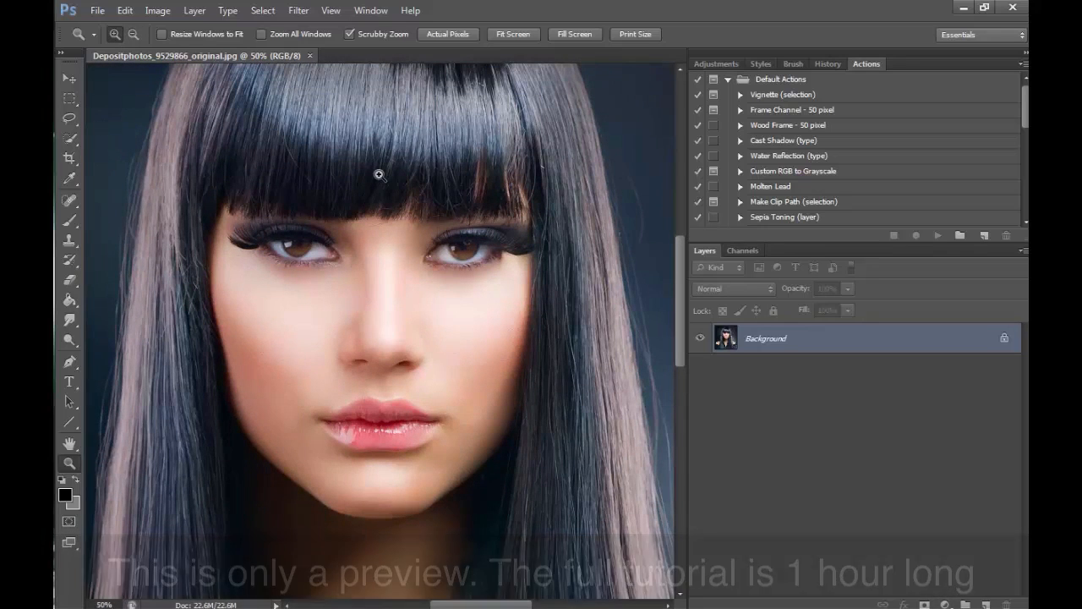
pyautogui.scroll(1, 679, 324)
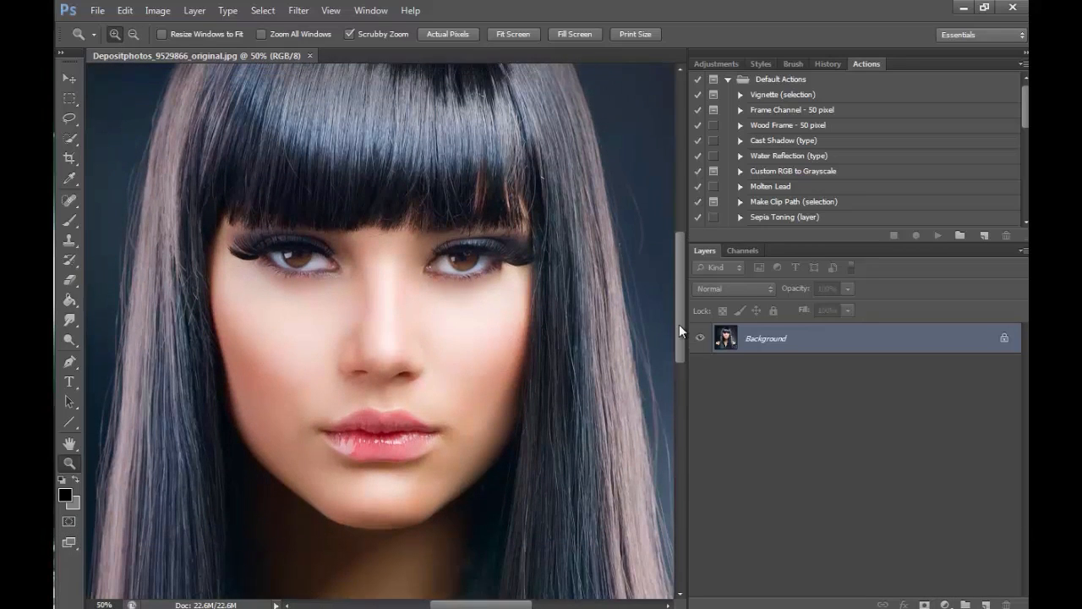
pyautogui.click(373, 228)
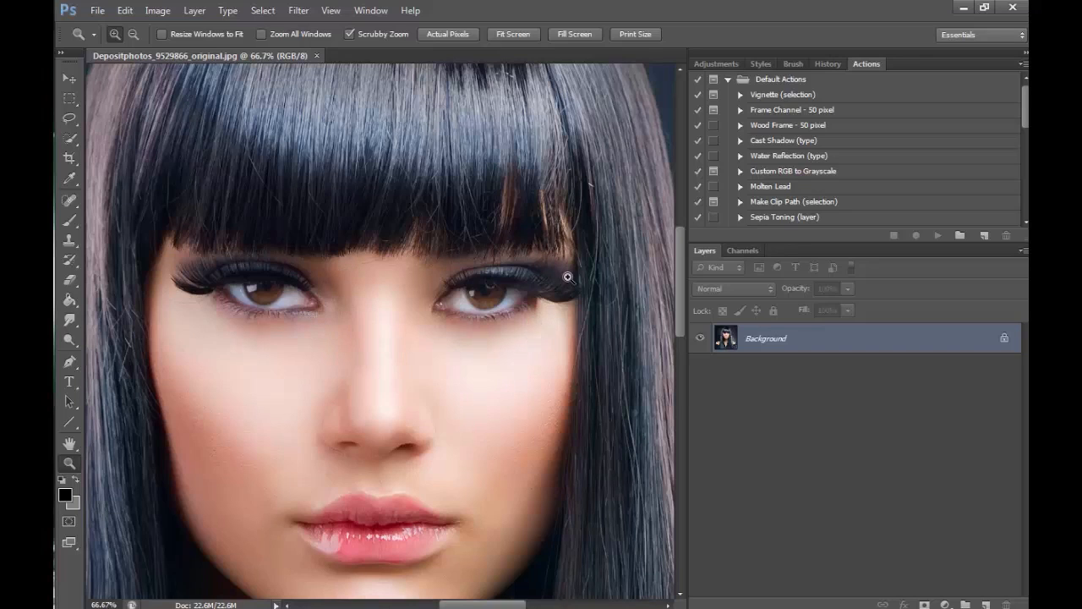
pyautogui.click(70, 98)
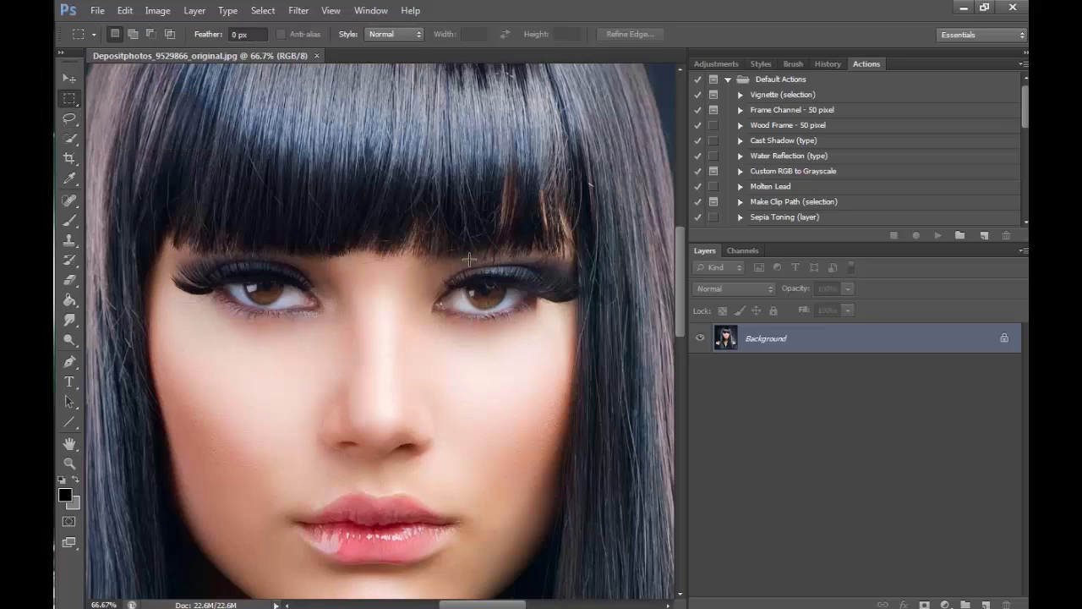
pyautogui.moveTo(395, 245); pyautogui.dragTo(584, 366)
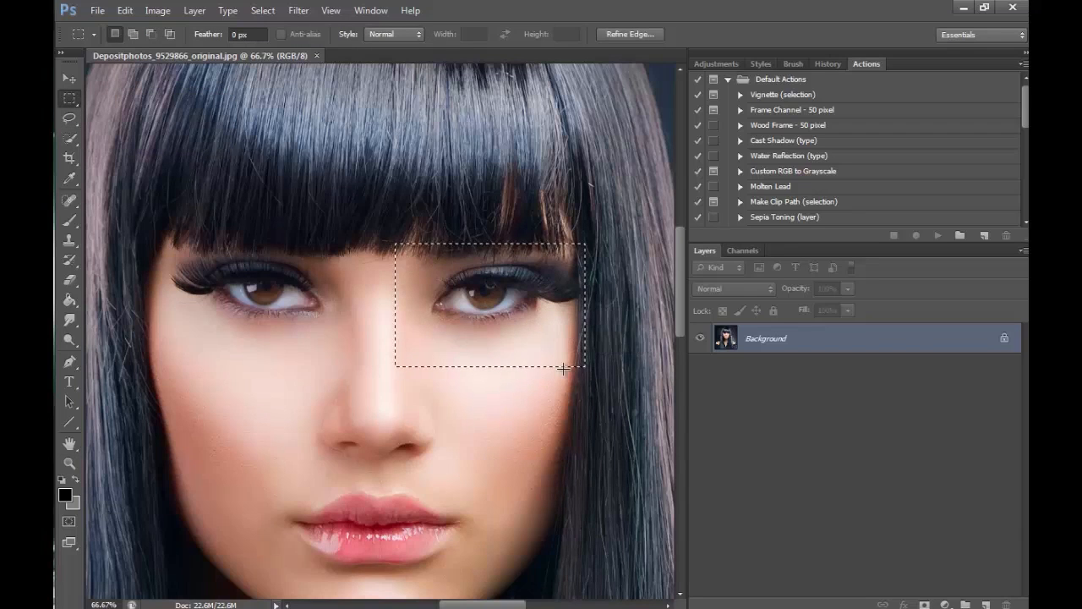
pyautogui.rightClick(512, 306)
pyautogui.click(581, 263)
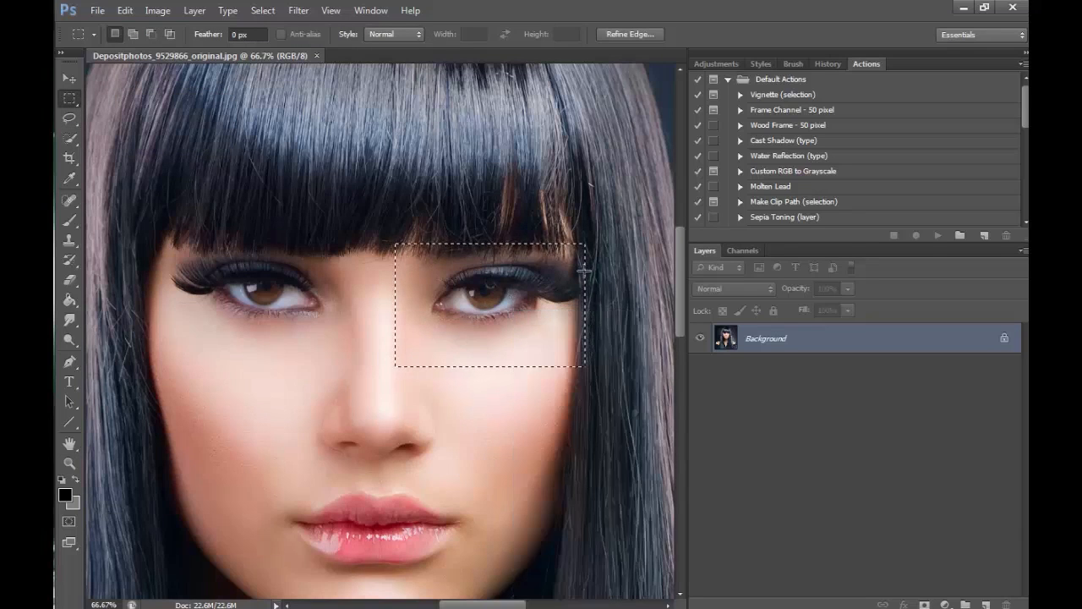
pyautogui.rightClick(554, 294)
pyautogui.click(602, 420)
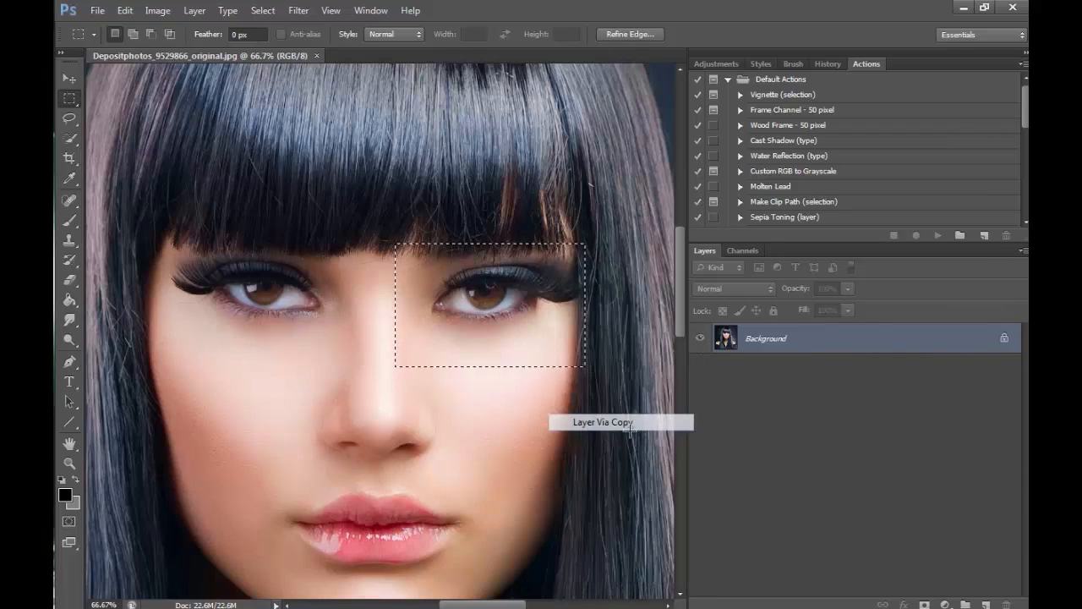
# Flip the copied eye horizontally and move it over the eye on the photo's left side
pyautogui.click(124, 11)
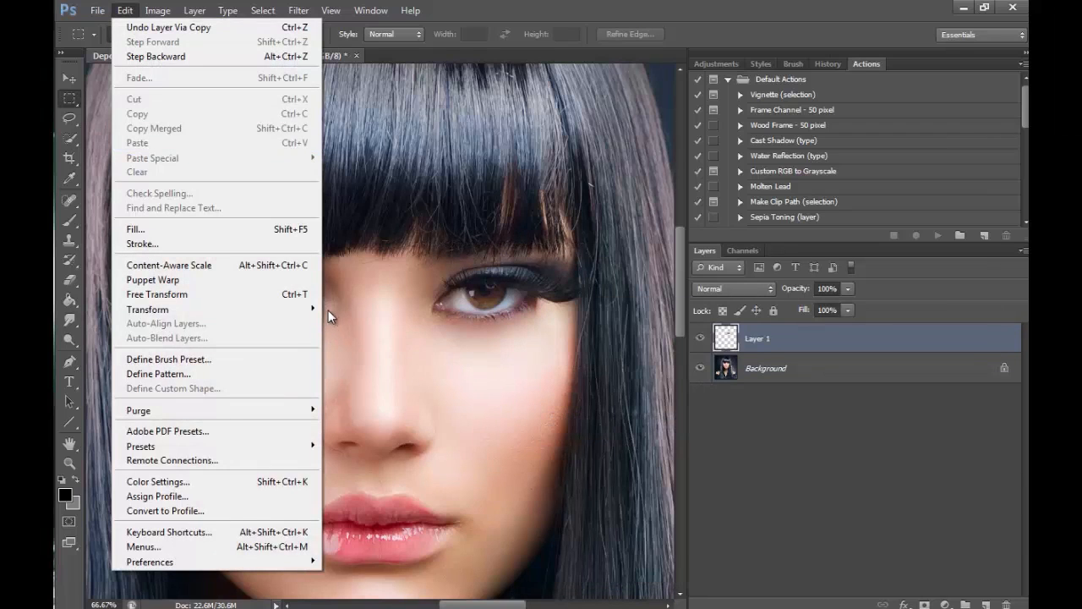
pyautogui.moveTo(313, 309)
pyautogui.click(421, 474)
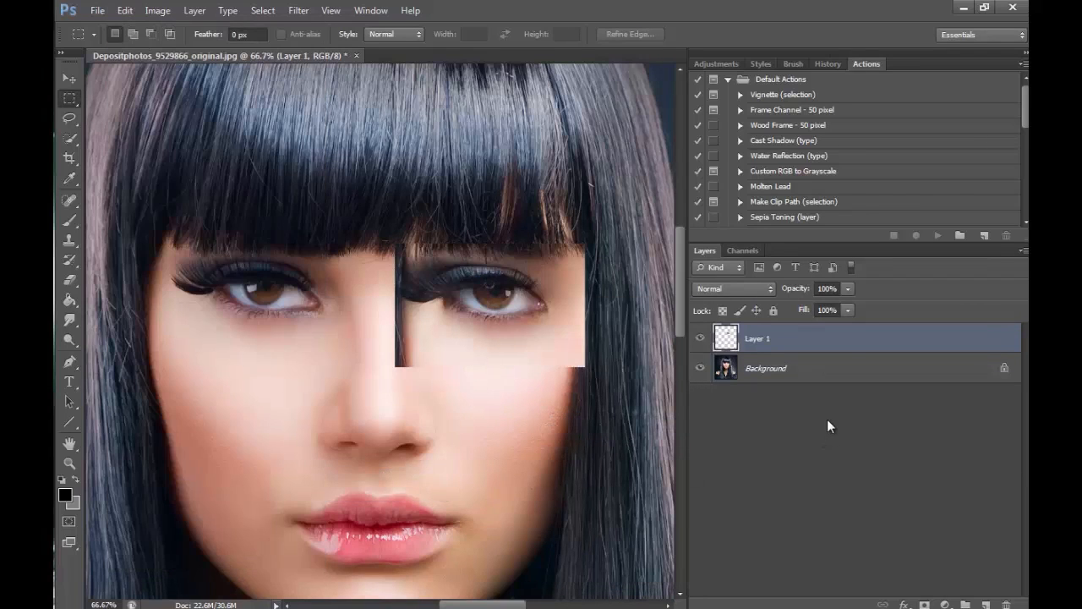
pyautogui.press('v')
pyautogui.moveTo(569, 334); pyautogui.dragTo(333, 341)
# Lower Layer 1's fill to 56% so the original eye shows through the flipped copy
pyautogui.click(70, 463)
pyautogui.click(134, 34)
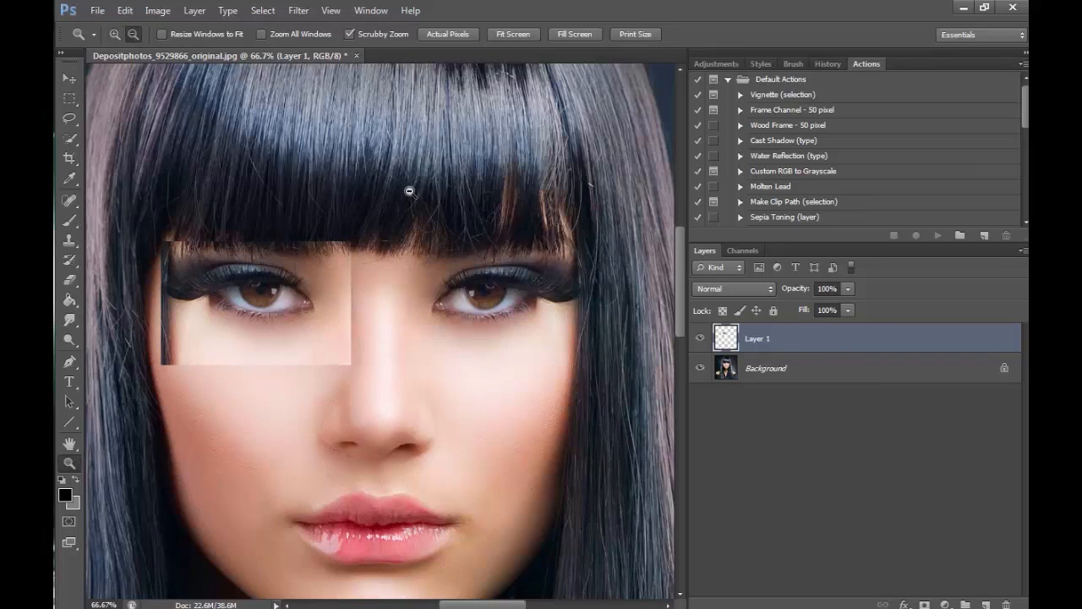
pyautogui.click(412, 192)
pyautogui.click(412, 192)
pyautogui.click(411, 192)
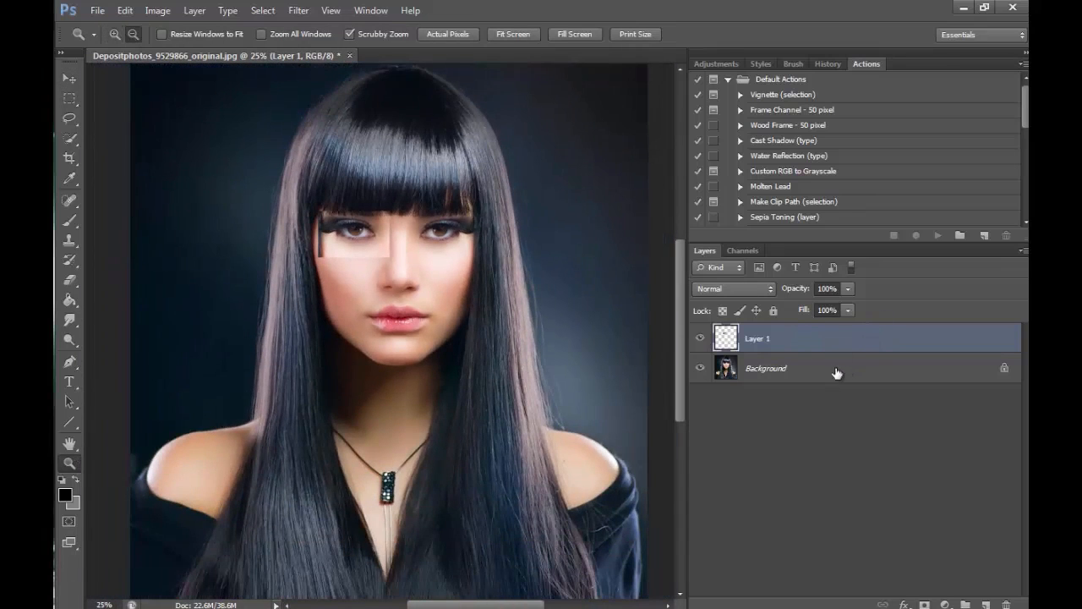
pyautogui.click(70, 78)
pyautogui.moveTo(847, 311); pyautogui.dragTo(812, 326)
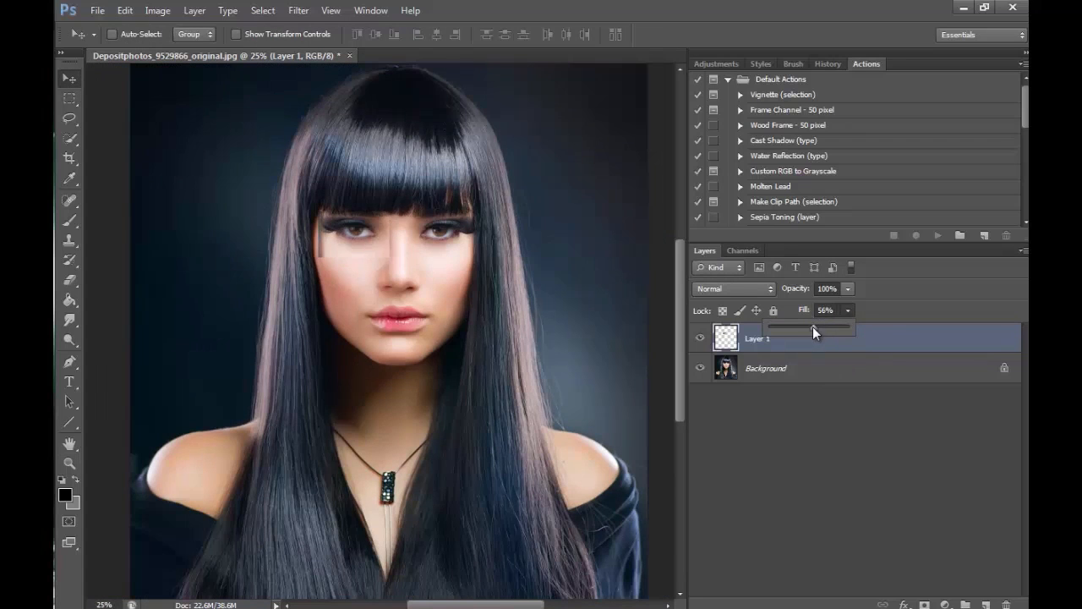
# Nudge the flipped eye 8 pixels to the right to align it with the original eye beneath
pyautogui.click(70, 463)
pyautogui.click(114, 33)
pyautogui.click(358, 209)
pyautogui.click(357, 209)
pyautogui.click(358, 210)
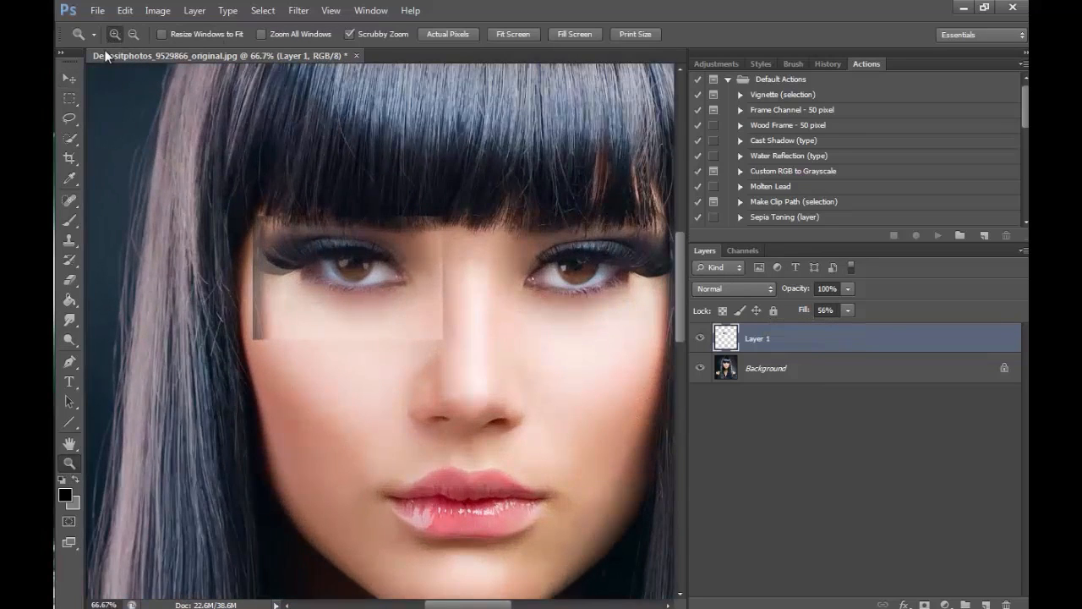
pyautogui.press('v')
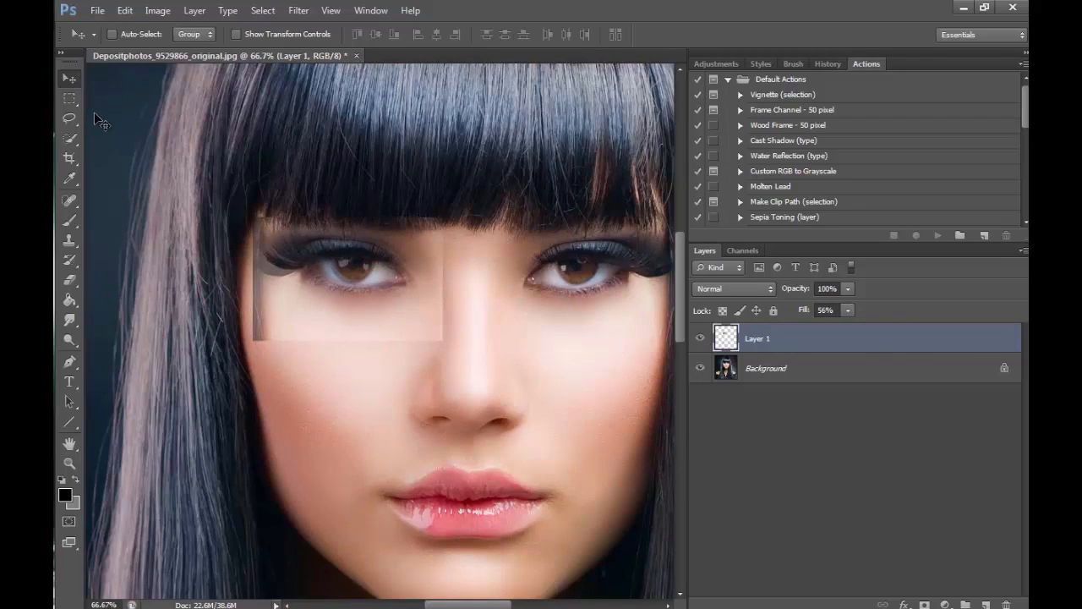
pyautogui.press('Right')
pyautogui.press('Right')
pyautogui.press('Right')
pyautogui.press('Right')
pyautogui.press('Right')
pyautogui.press('Right')
pyautogui.press('Right')
pyautogui.press('Right')
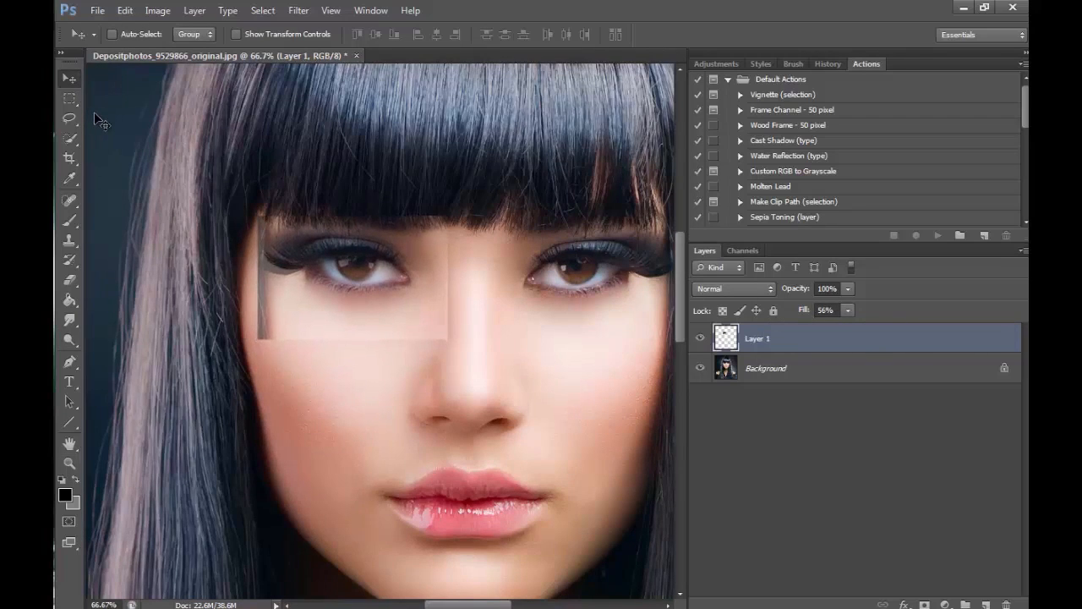
# Set Layer 1's fill to 100%
pyautogui.click(848, 310)
pyautogui.moveTo(850, 324); pyautogui.dragTo(981, 316)
pyautogui.click(70, 462)
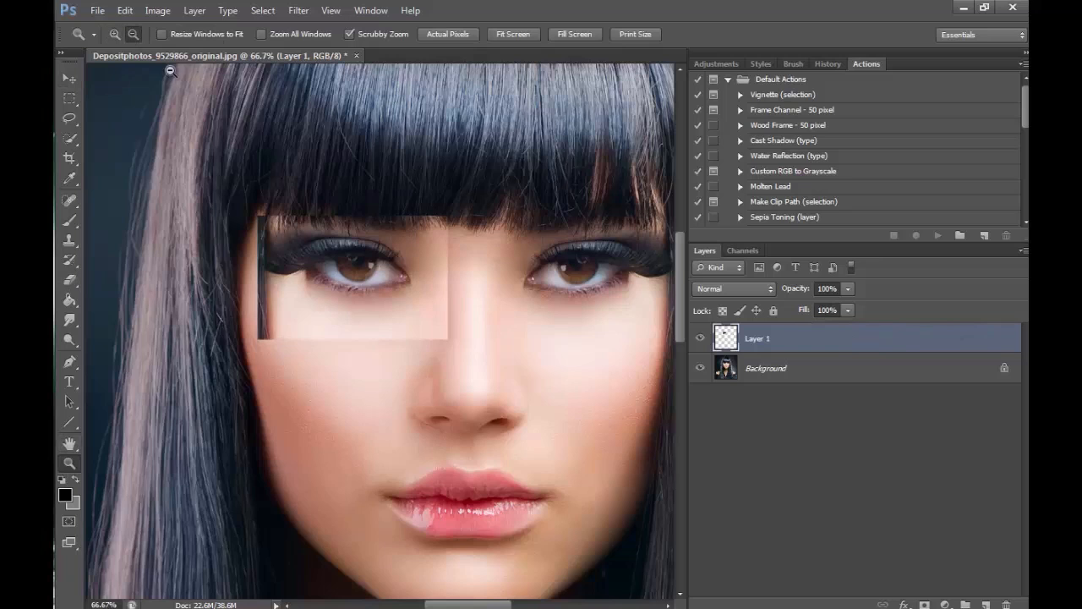
pyautogui.keyDown('alt'); pyautogui.click(469, 208); pyautogui.keyUp('alt')
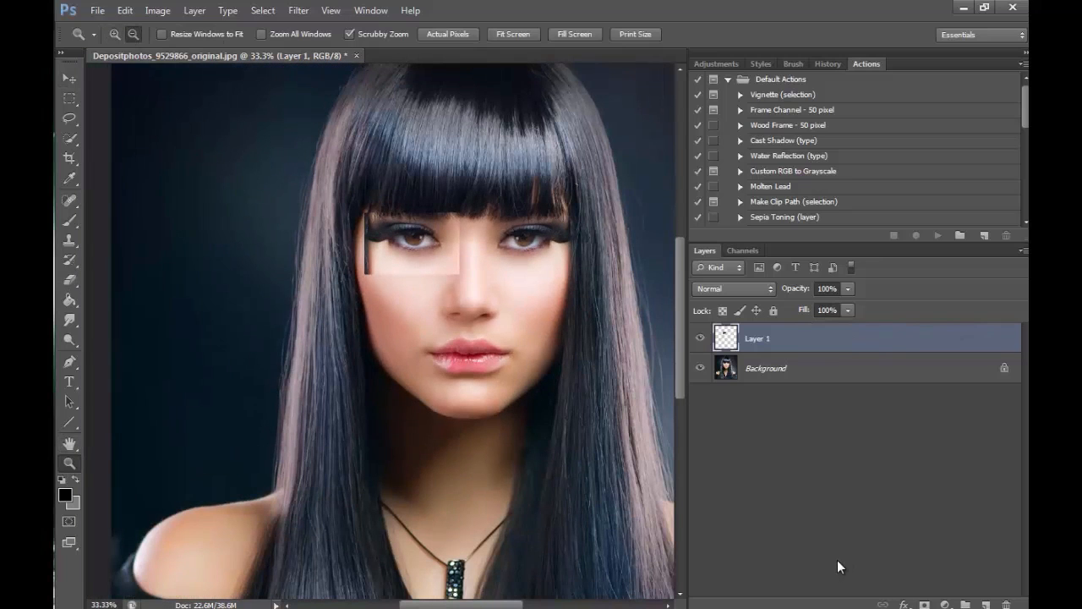
pyautogui.keyDown('alt'); pyautogui.click(458, 190); pyautogui.keyUp('alt')
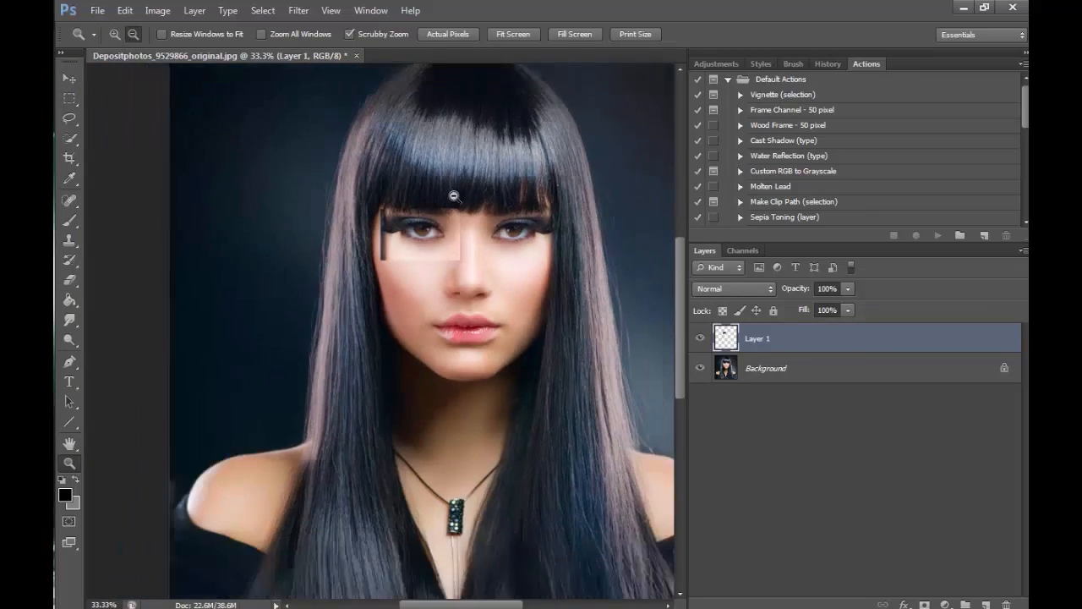
# Set the Eraser size to 76 px and erase the hard rectangular edges around the flipped eye
pyautogui.click(372, 197)
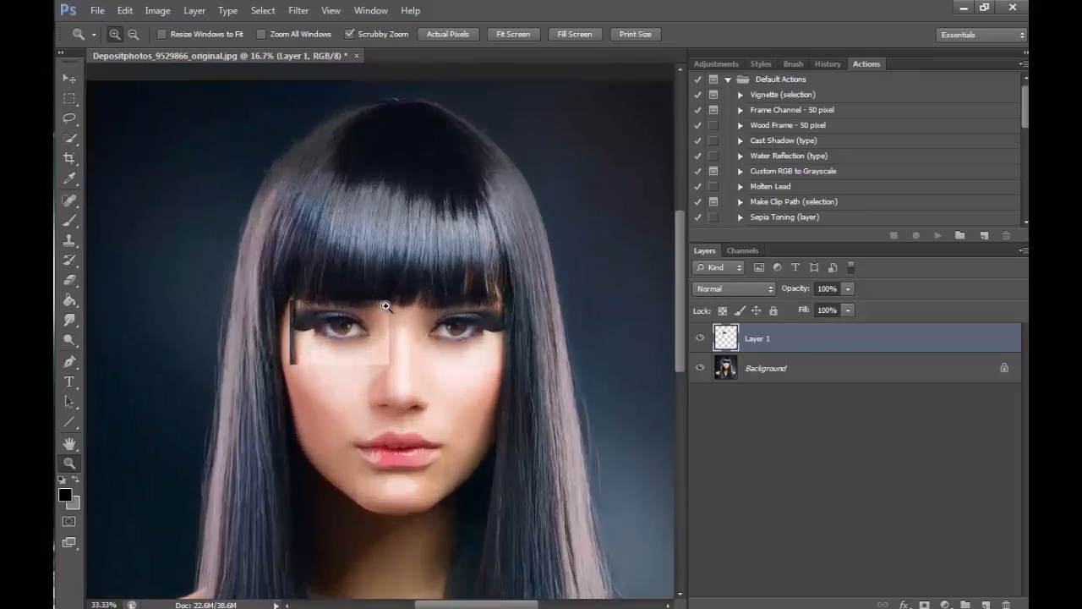
pyautogui.press('e')
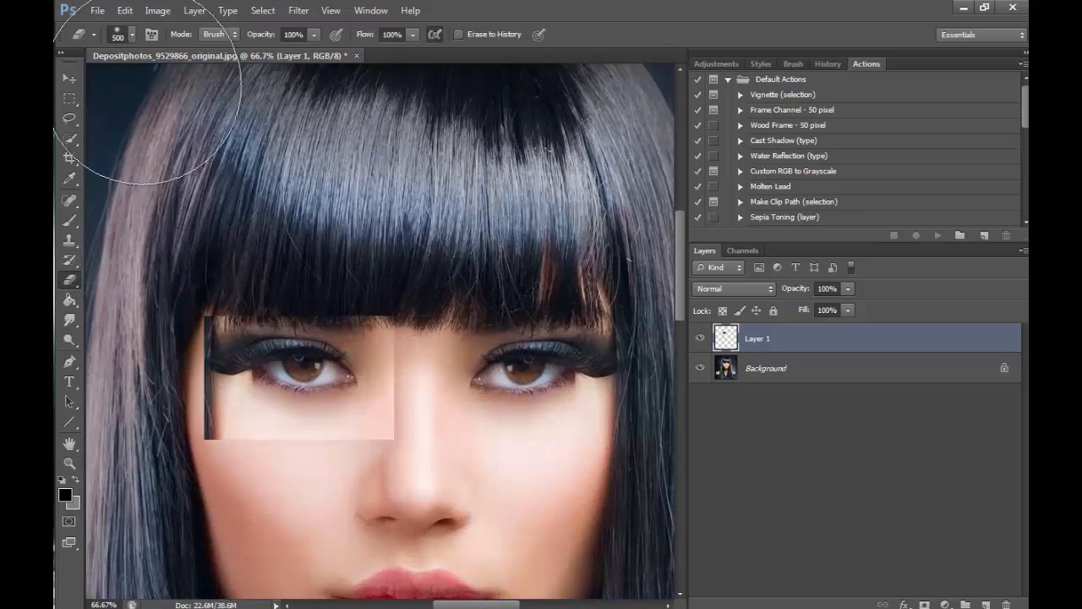
pyautogui.click(130, 35)
pyautogui.click(132, 82)
pyautogui.press('Return')
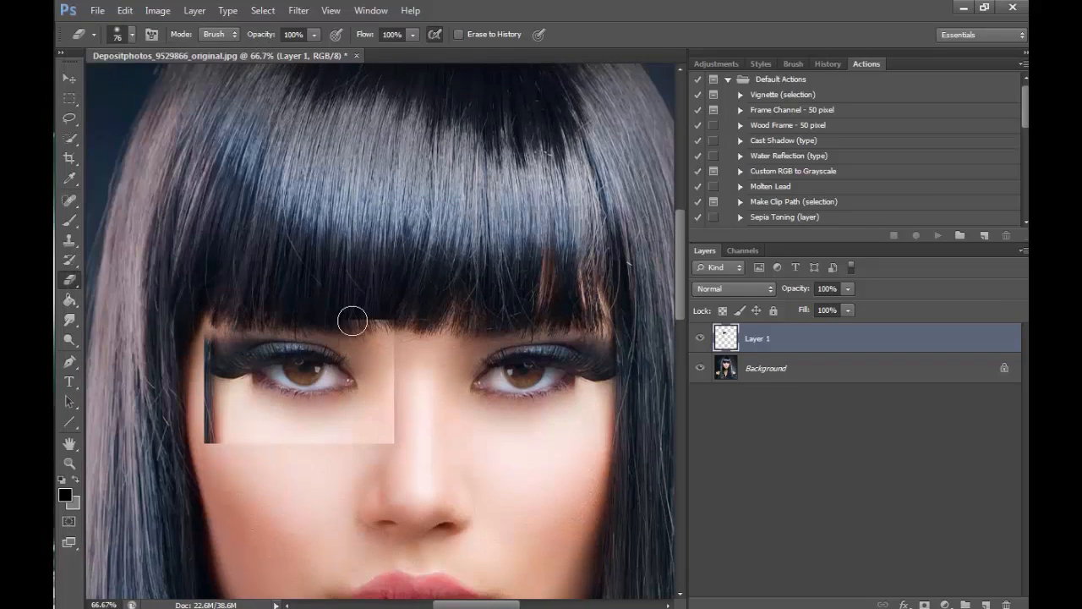
pyautogui.moveTo(397, 343)
pyautogui.mouseDown()
pyautogui.moveTo(396, 434)
pyautogui.moveTo(399, 408)
pyautogui.moveTo(384, 430)
pyautogui.moveTo(402, 416)
pyautogui.moveTo(314, 443)
pyautogui.moveTo(220, 436)
pyautogui.moveTo(194, 431)
pyautogui.moveTo(206, 426)
pyautogui.moveTo(209, 391)
pyautogui.mouseUp()
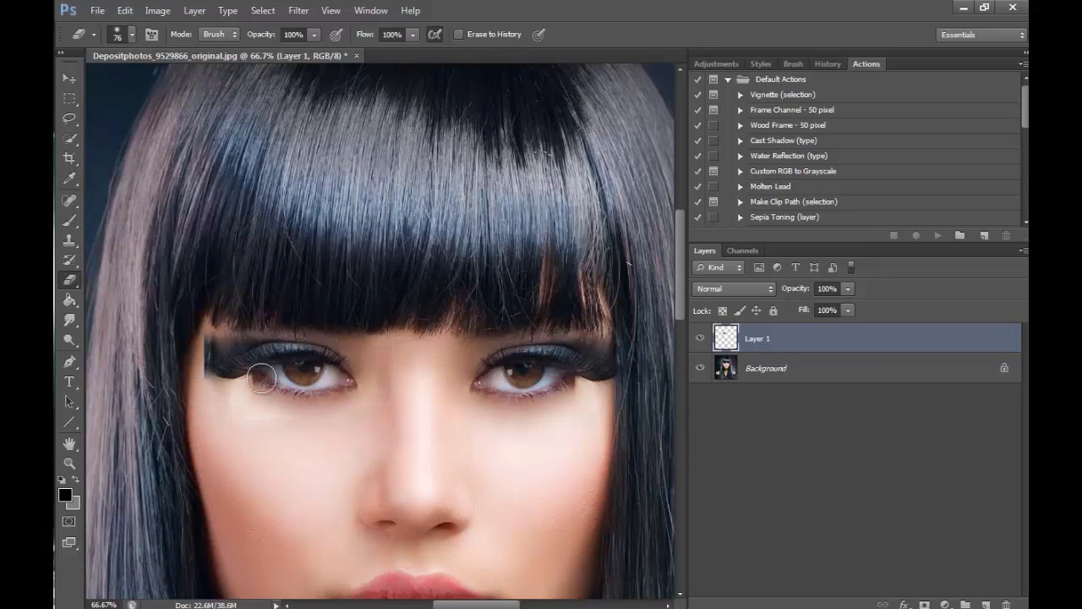
# Reduce the Eraser to 40 px and erase the leftover strip beside the flipped eye's outer lashes and the skin just below them
pyautogui.press('[')
pyautogui.press('[')
pyautogui.press('[')
pyautogui.press('[')
pyautogui.moveTo(200, 377)
pyautogui.mouseDown()
pyautogui.moveTo(205, 338)
pyautogui.moveTo(219, 334)
pyautogui.moveTo(206, 373)
pyautogui.moveTo(232, 382)
pyautogui.mouseUp()
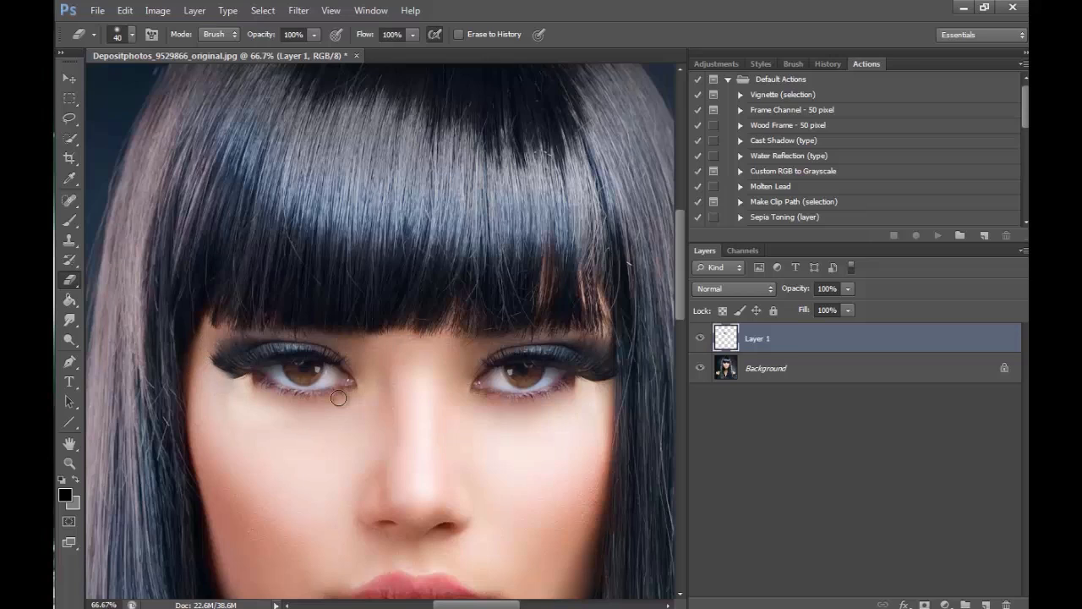
pyautogui.press('[')
pyautogui.press('[')
pyautogui.press('[')
pyautogui.moveTo(240, 383); pyautogui.dragTo(252, 386)
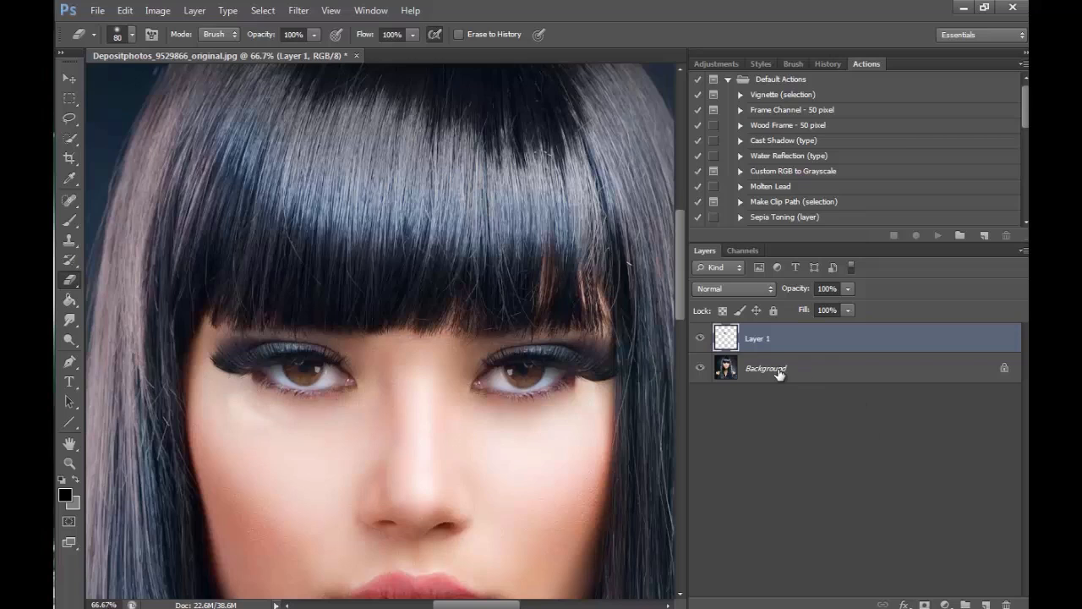
# Toggle Layer 1's visibility off and on to compare the original eye with the replaced one
pyautogui.click(701, 338)
pyautogui.click(701, 338)
pyautogui.click(701, 339)
pyautogui.click(701, 339)
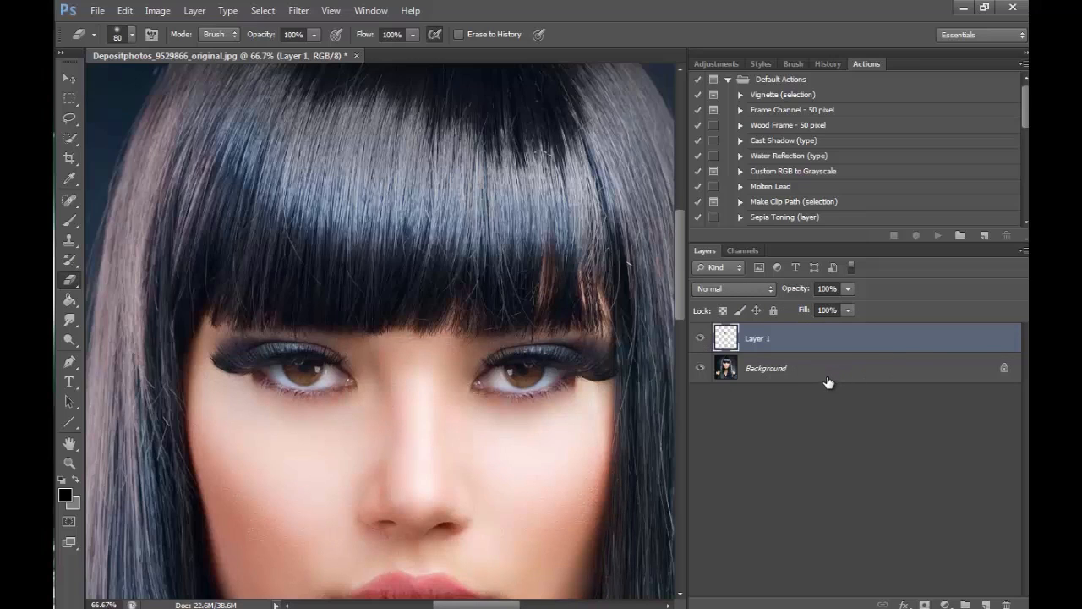
# Examine the symmetry of the eyes close up and in the whole portrait
pyautogui.click(69, 462)
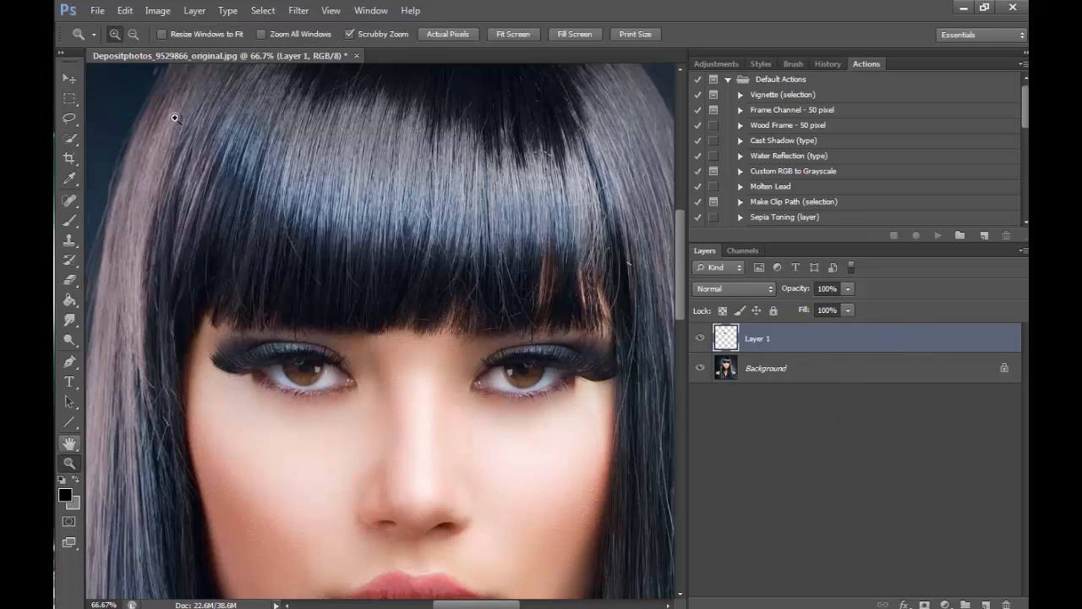
pyautogui.keyDown('alt'); pyautogui.click(538, 341); pyautogui.keyUp('alt')
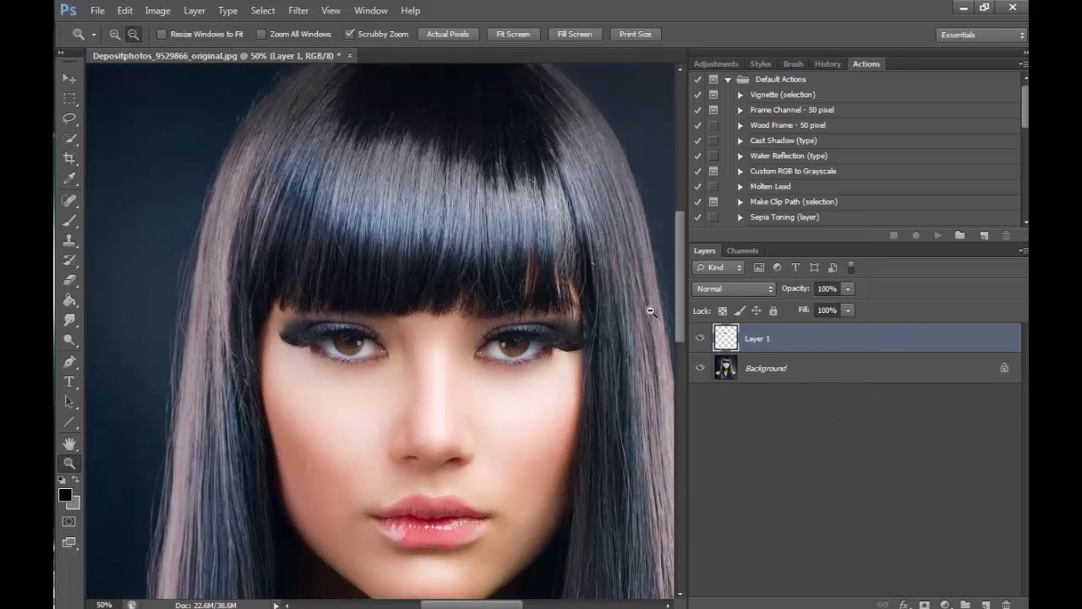
pyautogui.keyDown('alt'); pyautogui.click(541, 280); pyautogui.keyUp('alt')
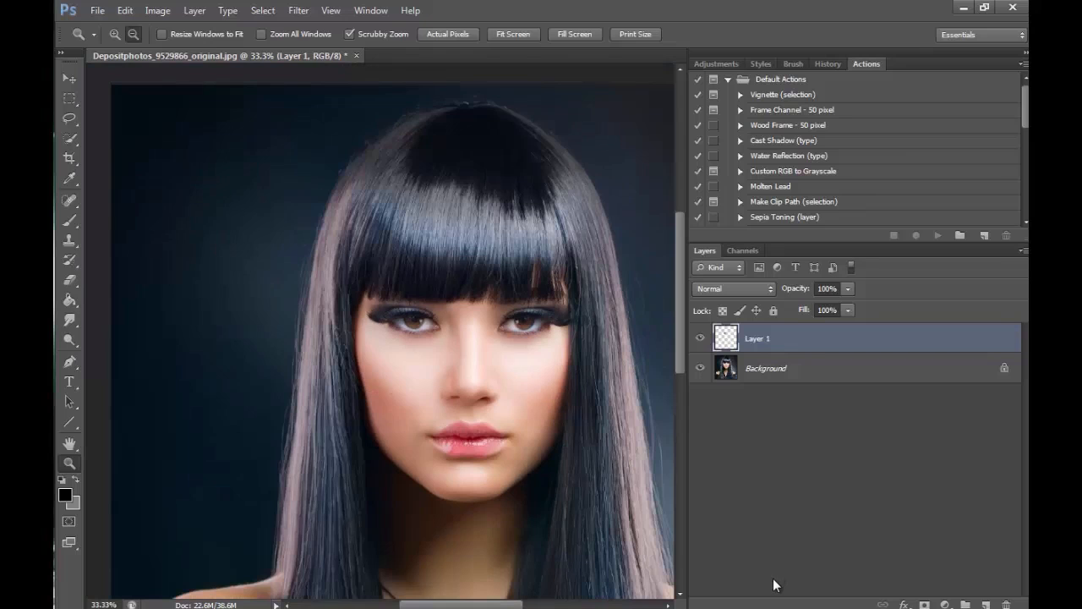
pyautogui.click(461, 363)
pyautogui.hscroll(3, 470, 516)
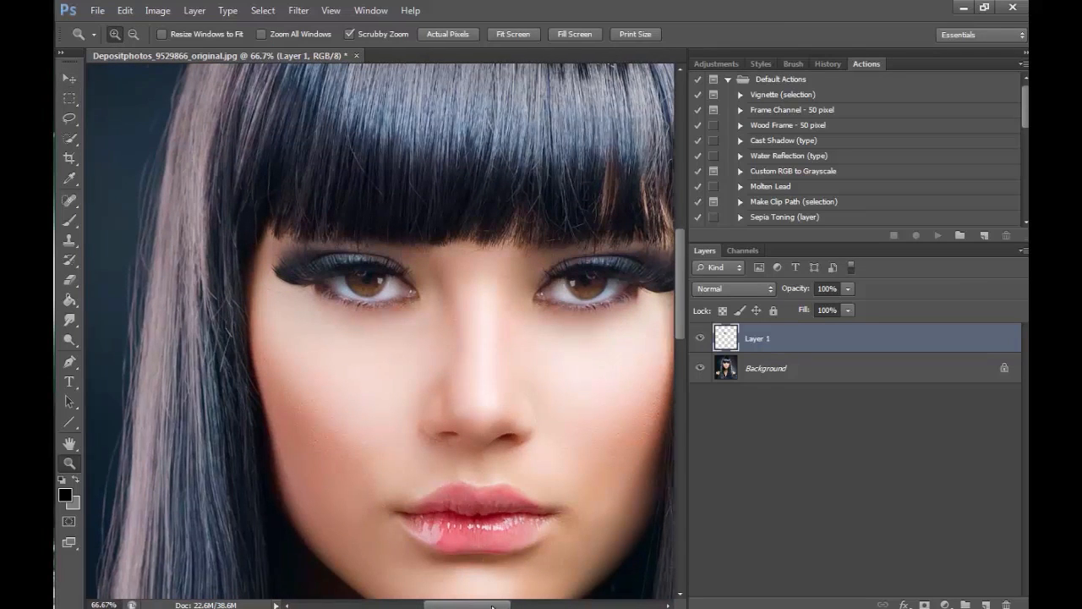
pyautogui.click(73, 80)
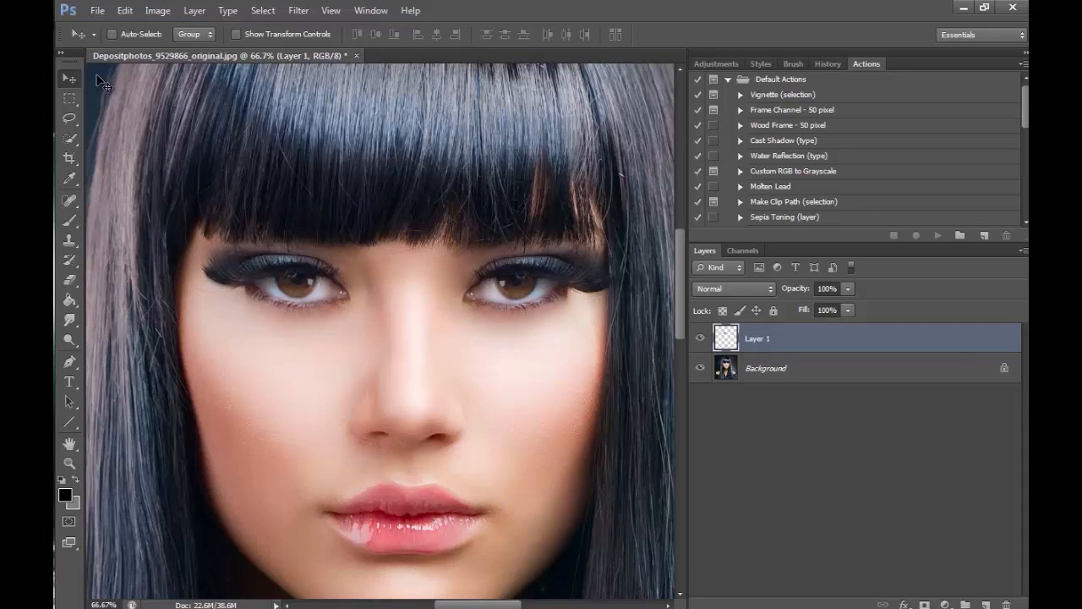
pyautogui.click(69, 463)
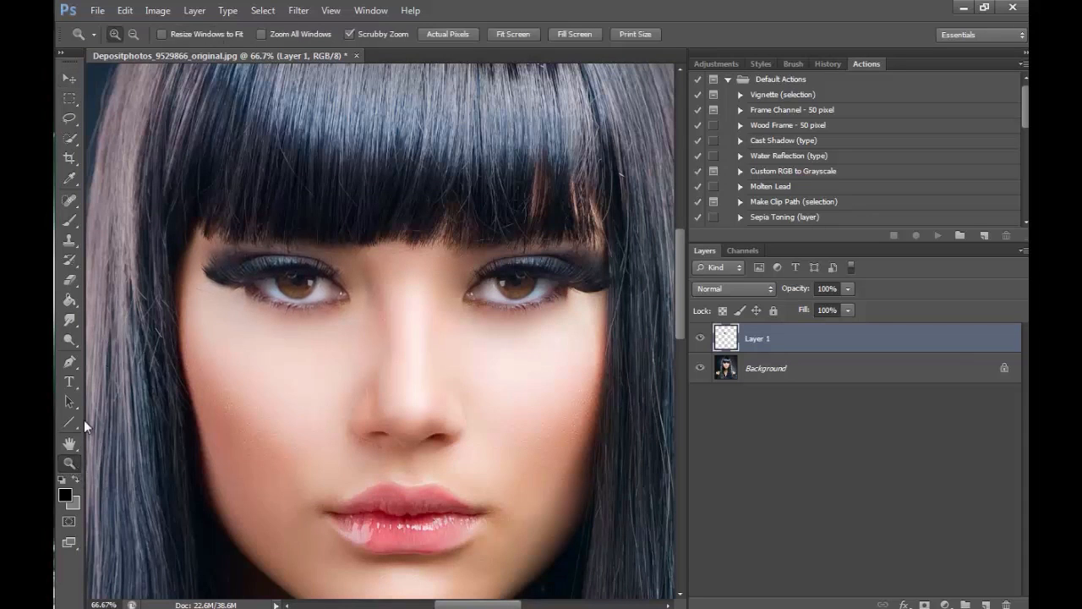
pyautogui.click(132, 33)
pyautogui.click(554, 316)
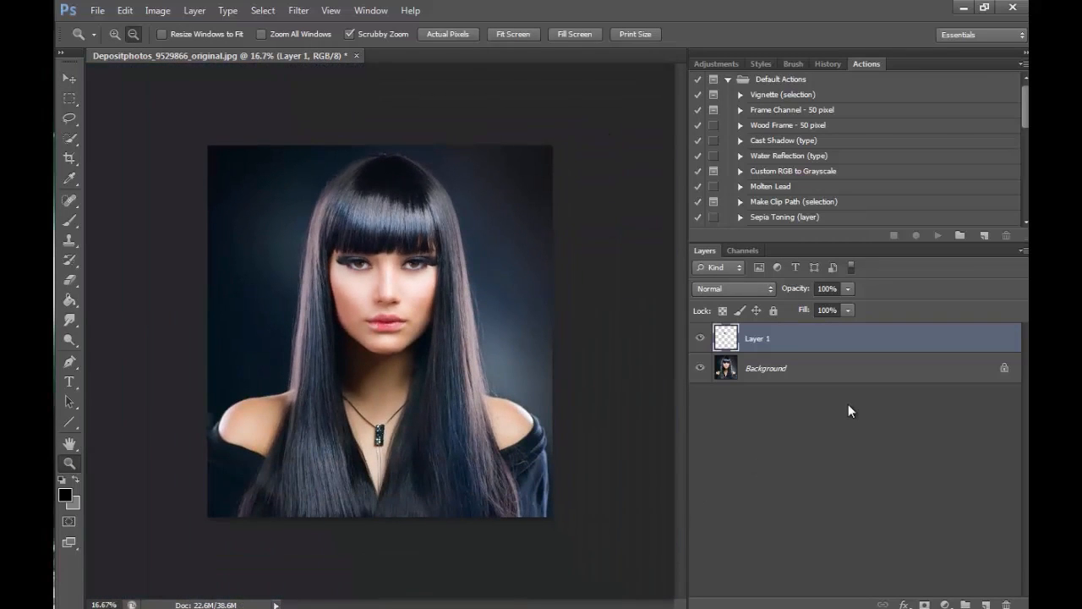
pyautogui.click(115, 34)
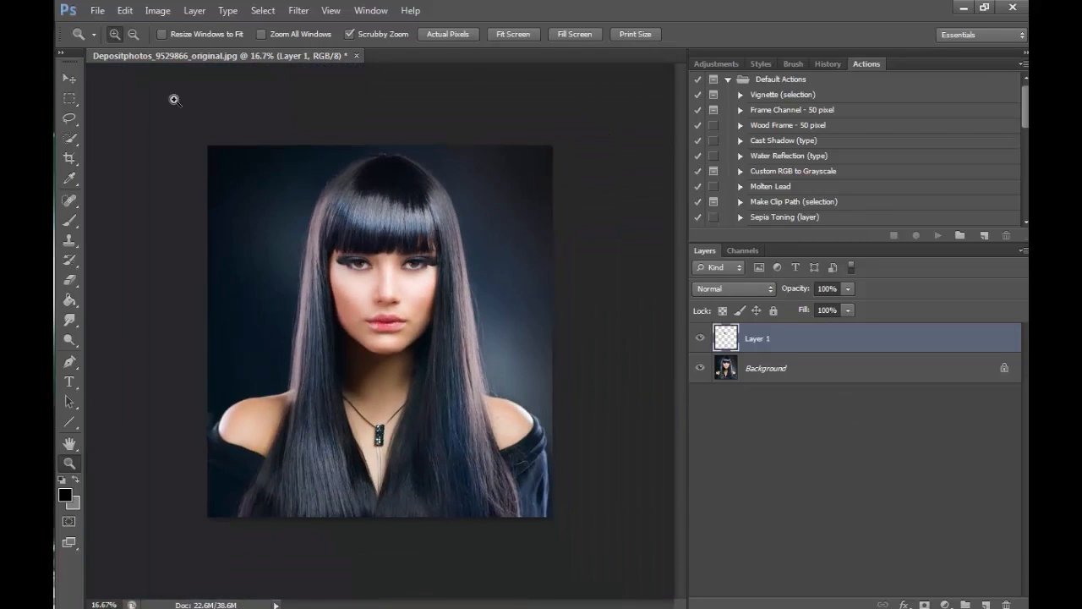
# With a 20 px Clone Stamp, sample the catchlight in the flipped eye and stamp it onto the opposite side of that iris
pyautogui.moveTo(389, 287); pyautogui.dragTo(369, 203)
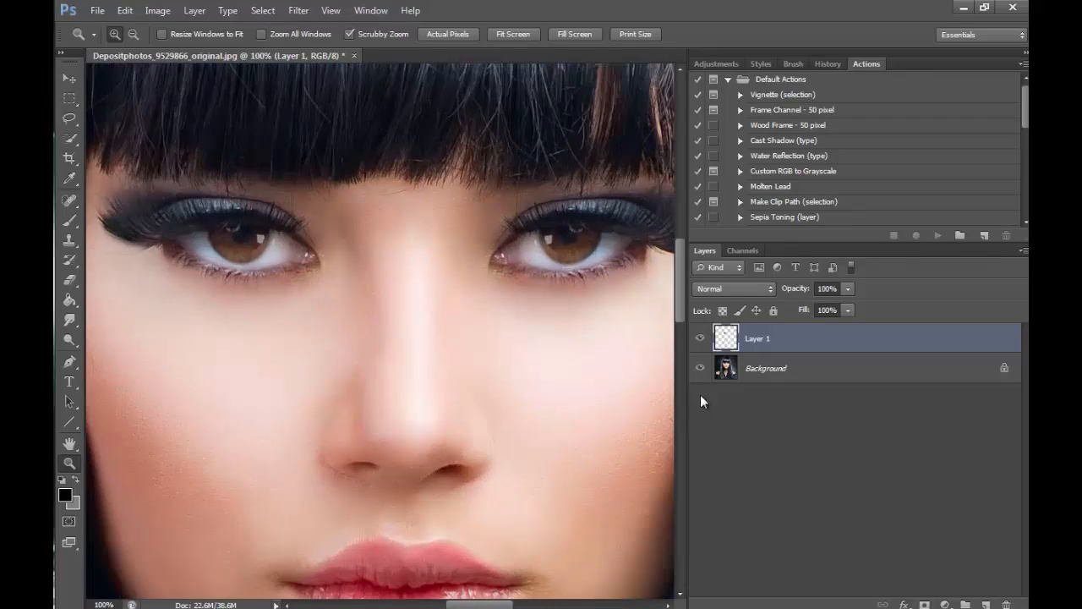
pyautogui.scroll(2, 681, 296)
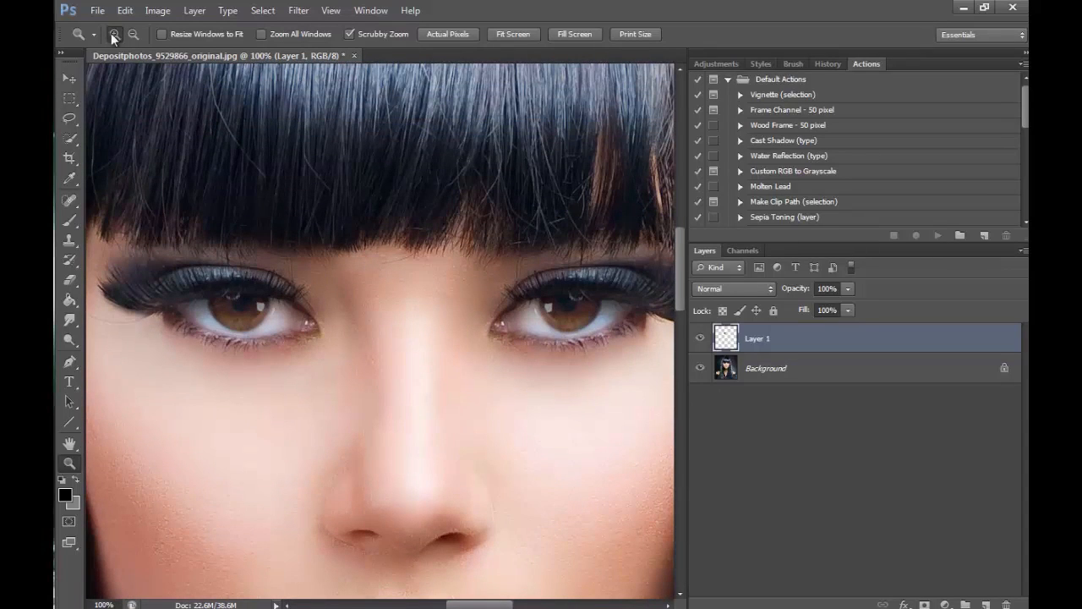
pyautogui.click(244, 297)
pyautogui.press('s')
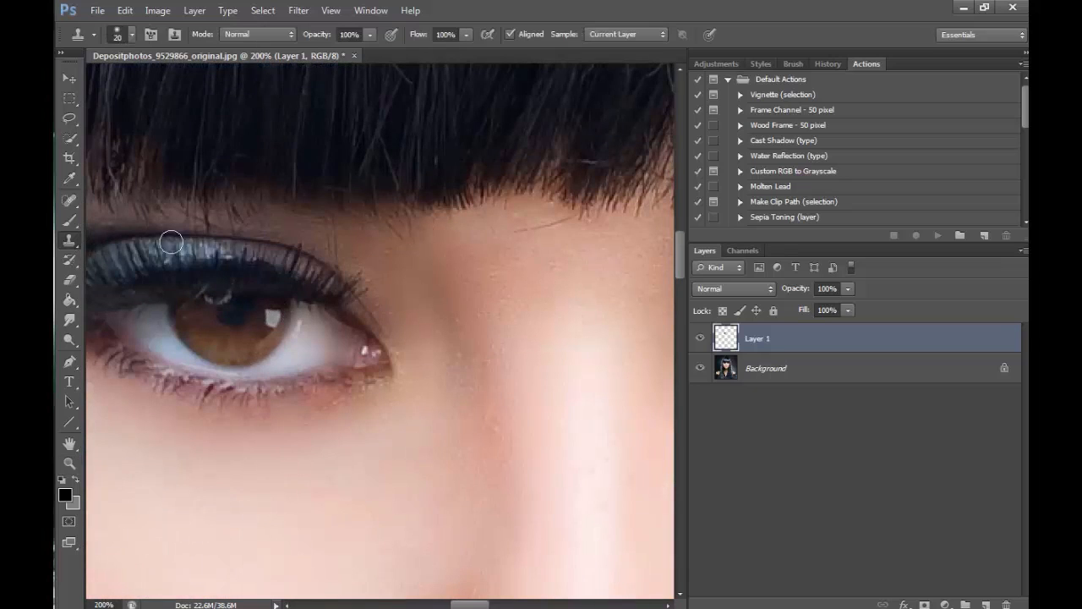
pyautogui.keyDown('alt'); pyautogui.click(274, 318); pyautogui.keyUp('alt')
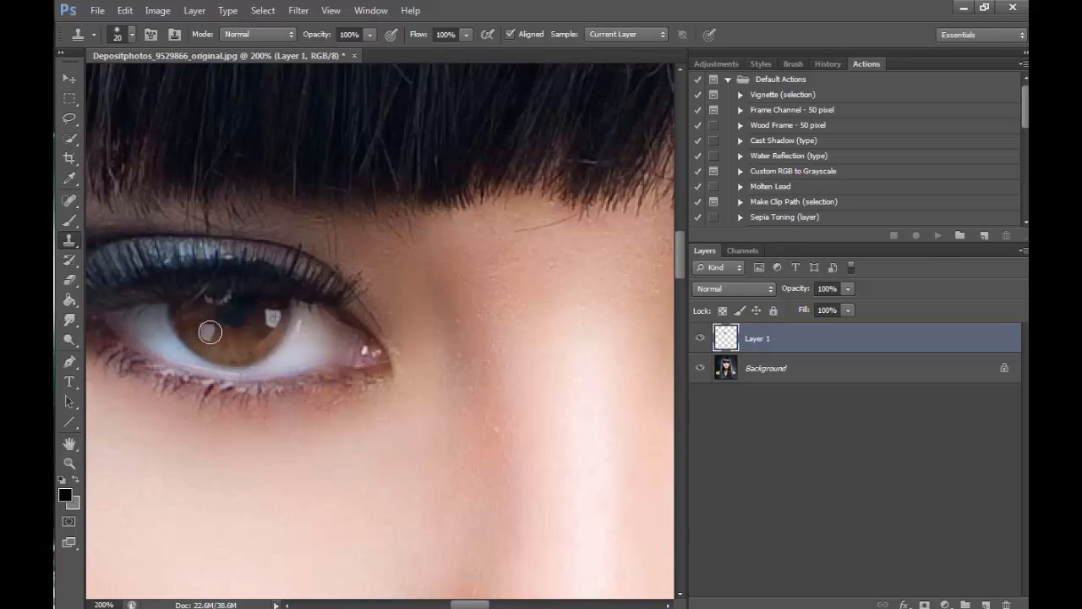
pyautogui.click(209, 332)
# Reduce the Clone Stamp to 10 px and cover the flipped eye's original catchlight with nearby brown iris texture
pyautogui.press('[')
pyautogui.keyDown('alt'); pyautogui.click(261, 334); pyautogui.keyUp('alt')
pyautogui.moveTo(270, 320)
pyautogui.mouseDown()
pyautogui.moveTo(279, 315)
pyautogui.moveTo(263, 326)
pyautogui.mouseUp()
pyautogui.keyDown('alt'); pyautogui.click(256, 338); pyautogui.keyUp('alt')
pyautogui.click(270, 318)
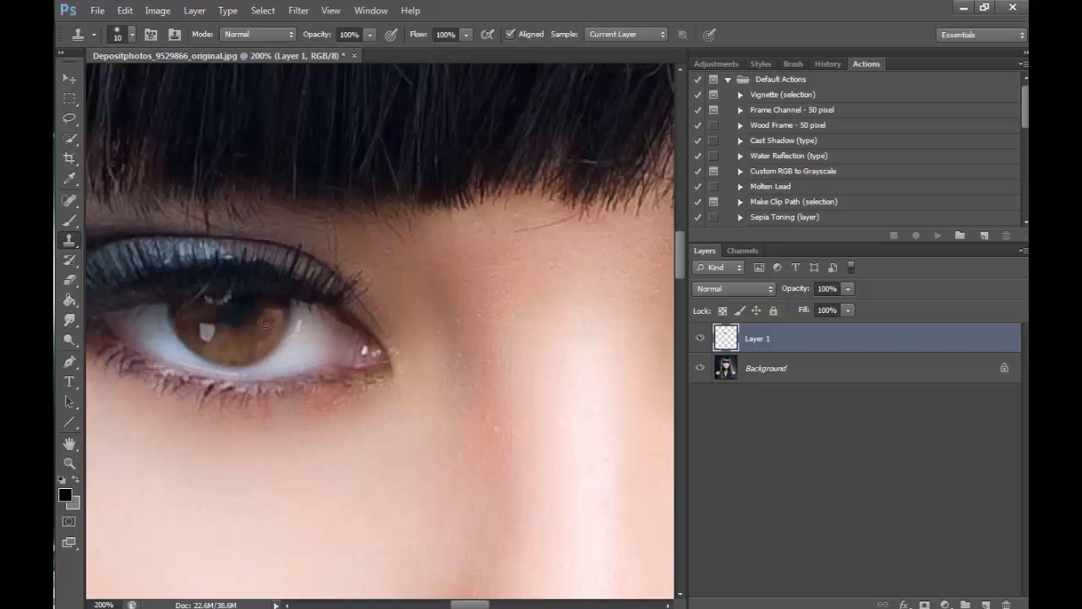
pyautogui.keyDown('alt'); pyautogui.click(247, 344); pyautogui.keyUp('alt')
pyautogui.click(266, 319)
# Set the Healing Brush to 8 px and sample the brown iris to blend the patched area of the flipped eye
pyautogui.moveTo(70, 200); pyautogui.dragTo(115, 214)
pyautogui.press('[')
pyautogui.press('[')
pyautogui.press('[')
pyautogui.press('[')
pyautogui.press('[')
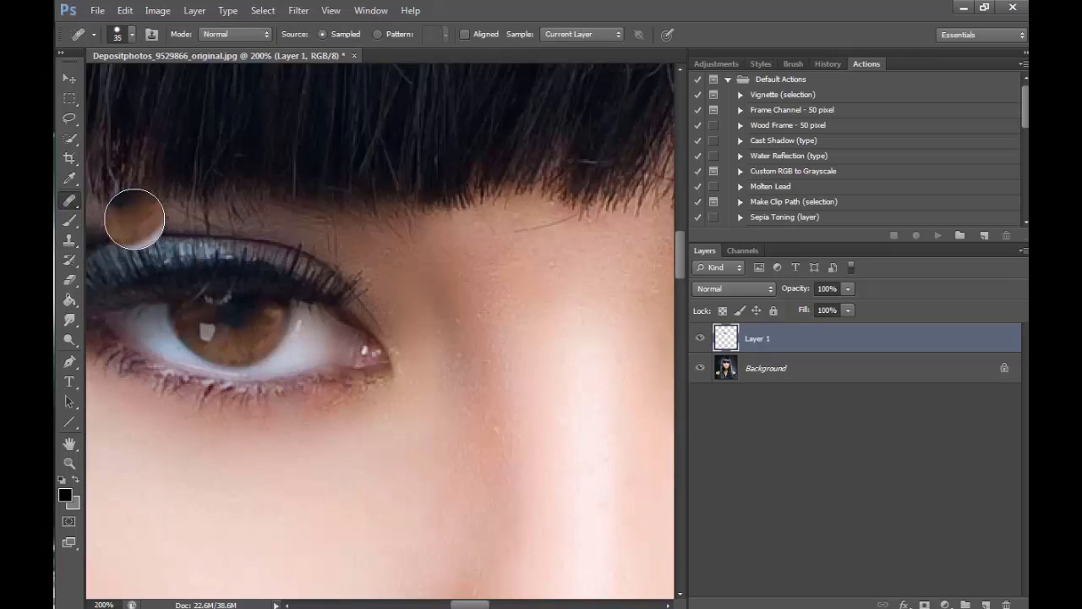
pyautogui.keyDown('alt'); pyautogui.click(263, 326); pyautogui.keyUp('alt')
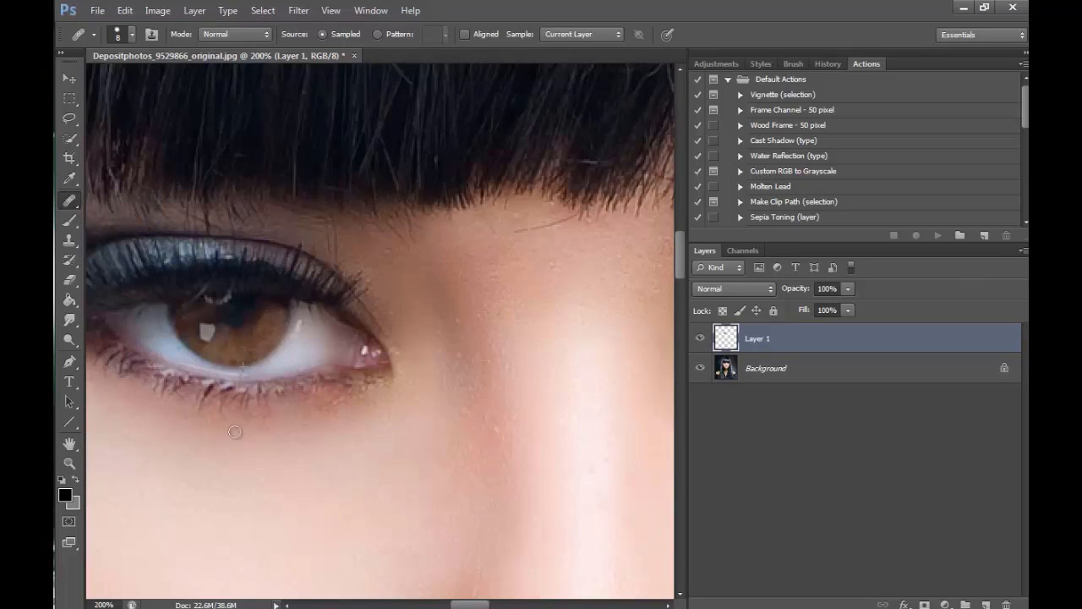
# Examine the catchlight positions in both eyes across the whole face and at closer range
pyautogui.moveTo(480, 600)
pyautogui.mouseDown()
pyautogui.moveTo(459, 603)
pyautogui.moveTo(484, 604)
pyautogui.mouseUp()
pyautogui.press('z')
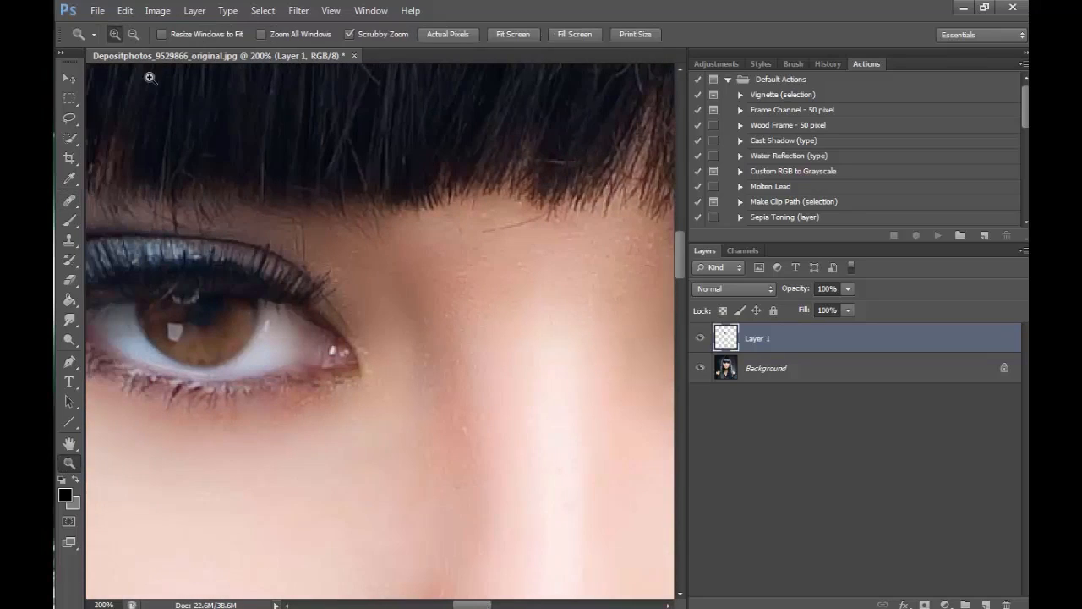
pyautogui.click(475, 205)
pyautogui.click(475, 206)
pyautogui.click(475, 206)
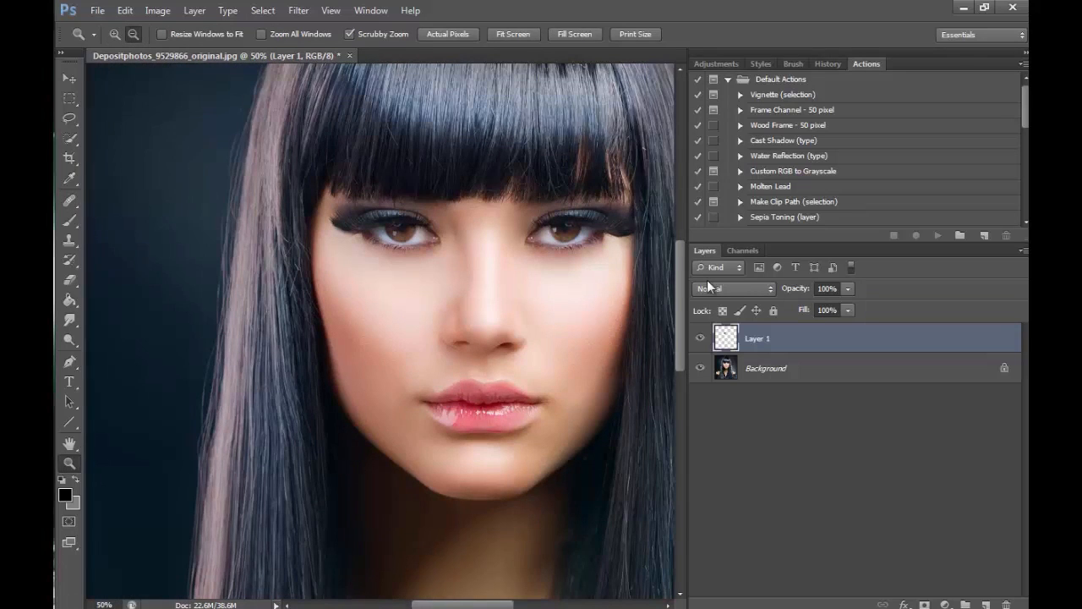
pyautogui.click(114, 34)
pyautogui.click(478, 222)
pyautogui.click(478, 221)
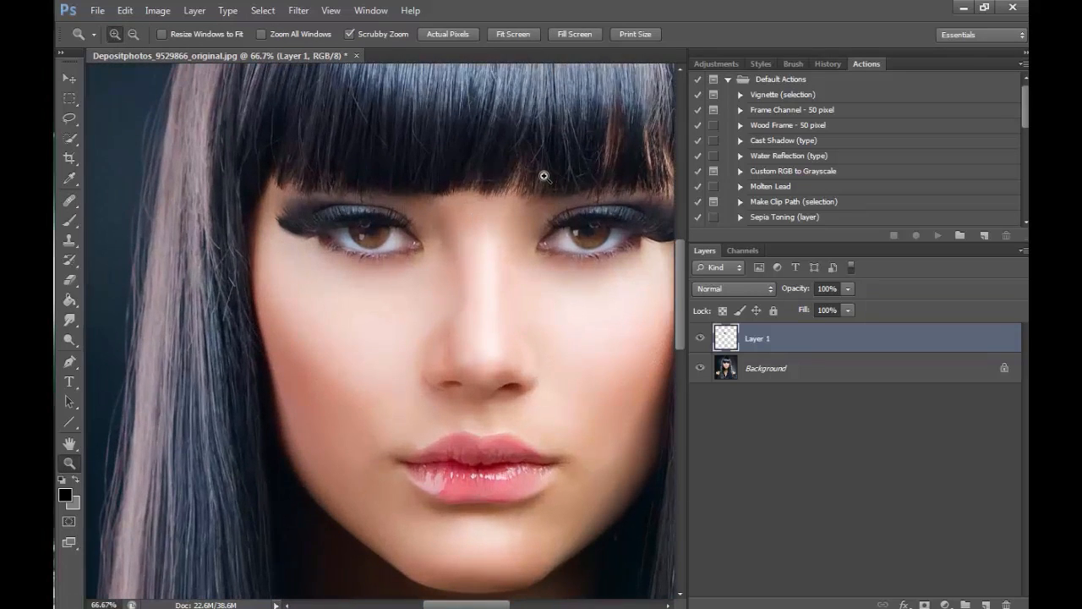
pyautogui.click(545, 177)
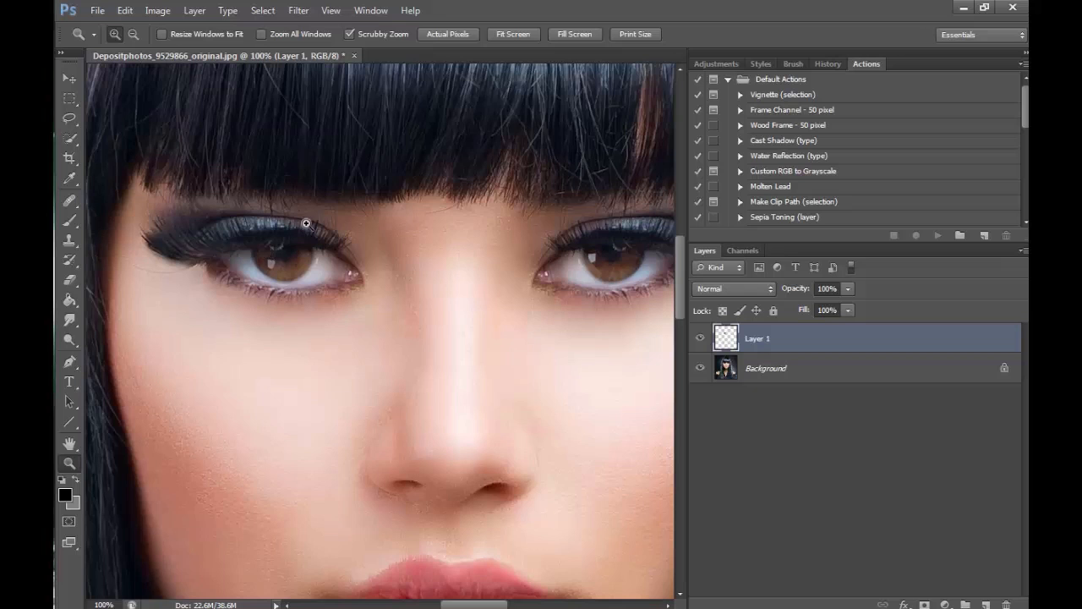
# Remove the misplaced cloned catchlight from the flipped eye's iris with the Healing Brush, sampling adjacent iris texture
pyautogui.click(257, 270)
pyautogui.click(257, 269)
pyautogui.click(257, 270)
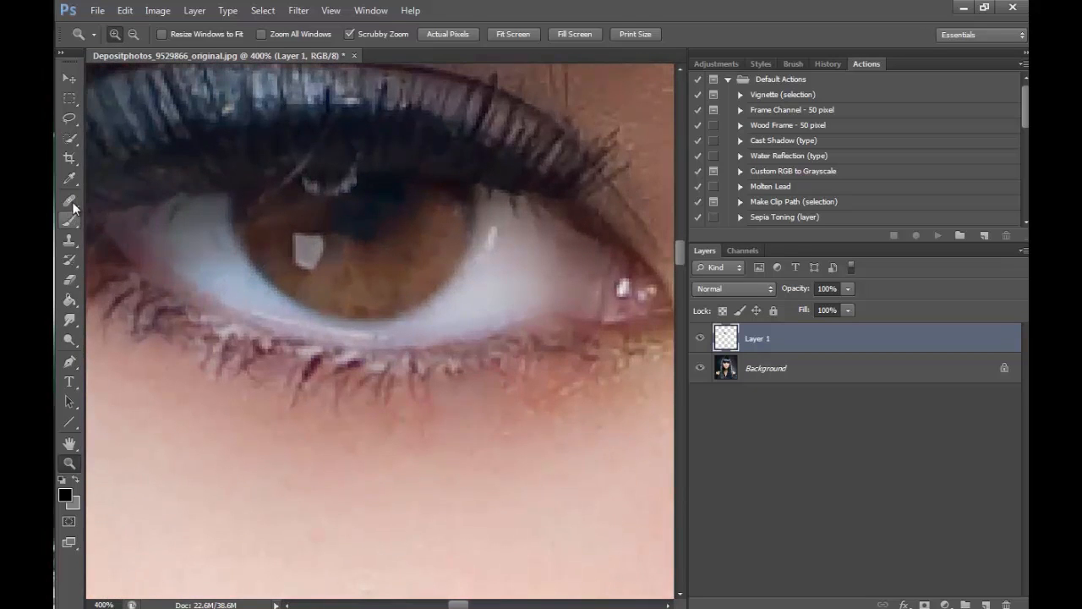
pyautogui.click(70, 202)
pyautogui.keyDown('alt'); pyautogui.click(341, 264); pyautogui.keyUp('alt')
pyautogui.moveTo(297, 254)
pyautogui.mouseDown()
pyautogui.moveTo(325, 267)
pyautogui.moveTo(314, 234)
pyautogui.moveTo(306, 259)
pyautogui.moveTo(322, 261)
pyautogui.mouseUp()
pyautogui.keyDown('alt'); pyautogui.click(328, 246); pyautogui.keyUp('alt')
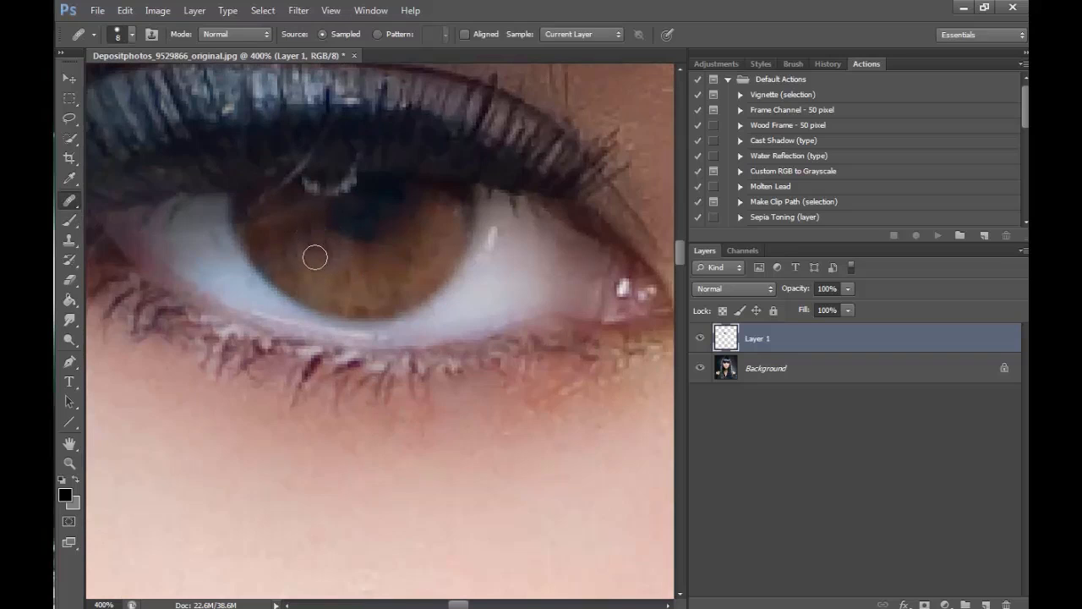
pyautogui.click(294, 248)
# Smooth the healed part of the iris below the pupil with another Healing Brush stroke sampled from nearby iris
pyautogui.rightClick(69, 208)
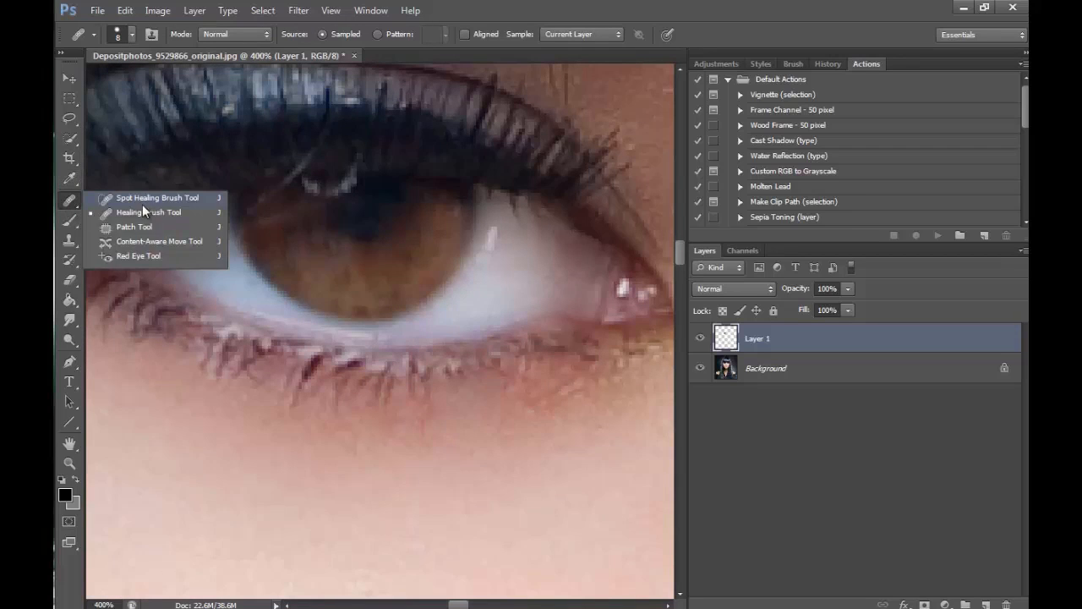
pyautogui.click(142, 210)
pyautogui.keyDown('alt'); pyautogui.click(334, 242); pyautogui.keyUp('alt')
pyautogui.moveTo(348, 262); pyautogui.dragTo(364, 279)
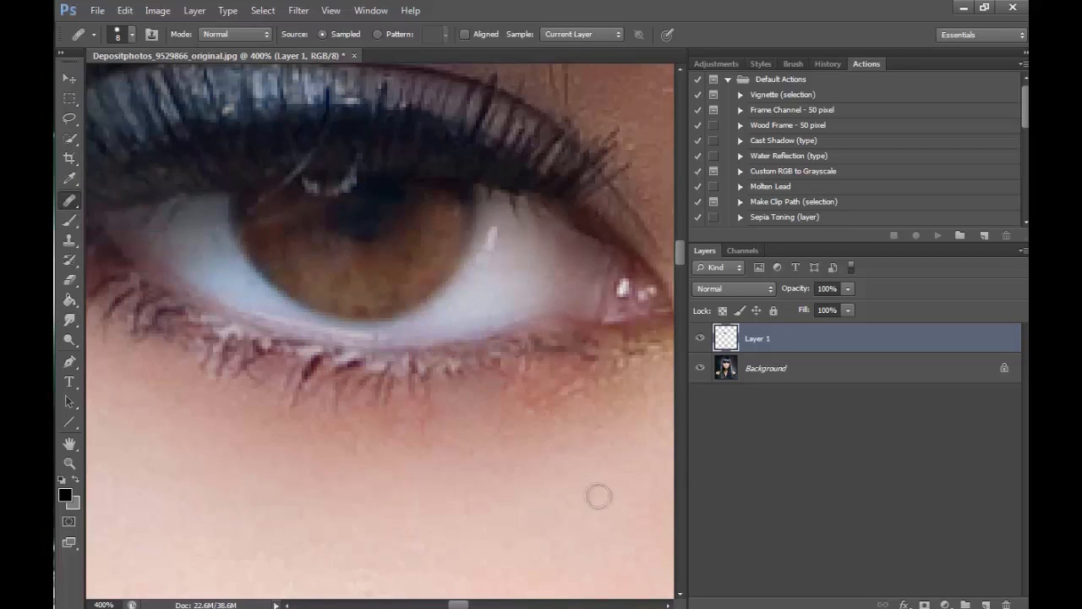
# With a 20 px Clone Stamp, sample the other eye's catchlight on the Background layer and stamp it onto the flipped iris's upper outer part on Layer 1
pyautogui.moveTo(460, 604); pyautogui.dragTo(518, 605)
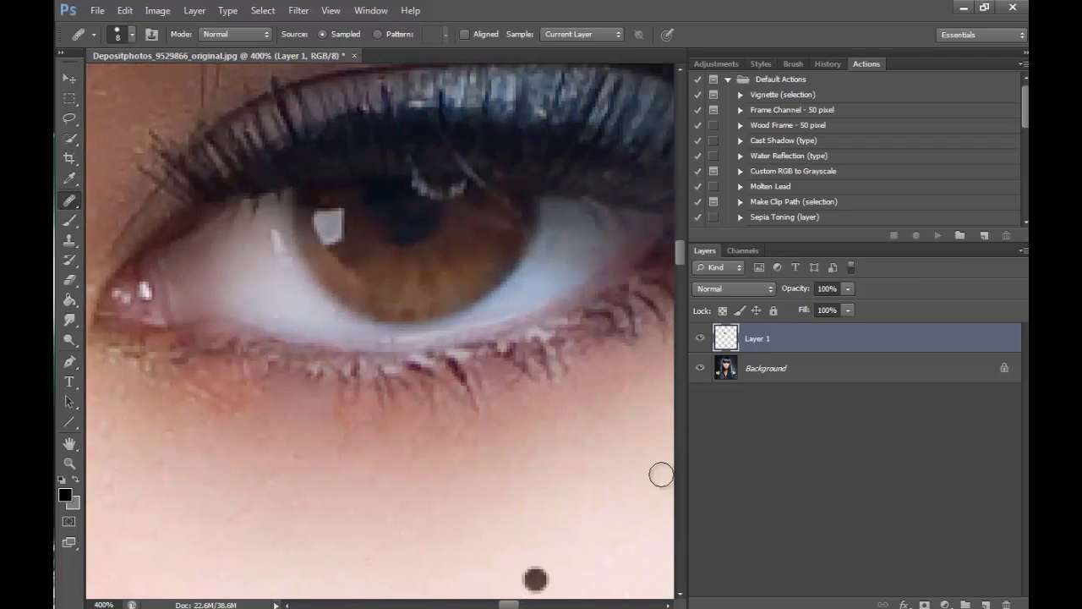
pyautogui.click(765, 368)
pyautogui.press('s')
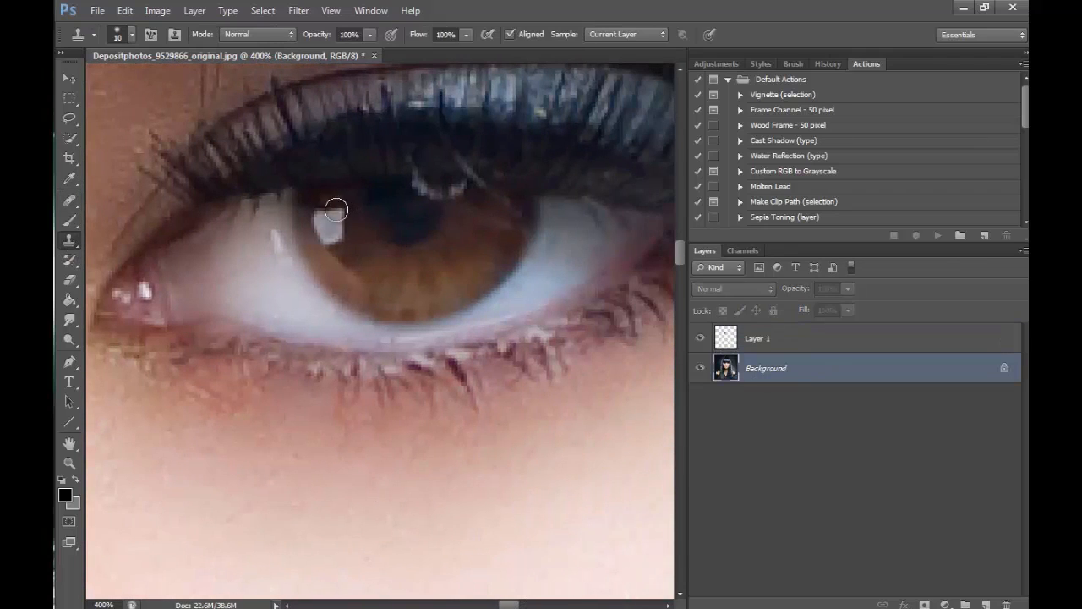
pyautogui.press(']')
pyautogui.keyDown('alt'); pyautogui.click(329, 223); pyautogui.keyUp('alt')
pyautogui.moveTo(509, 604); pyautogui.dragTo(458, 605)
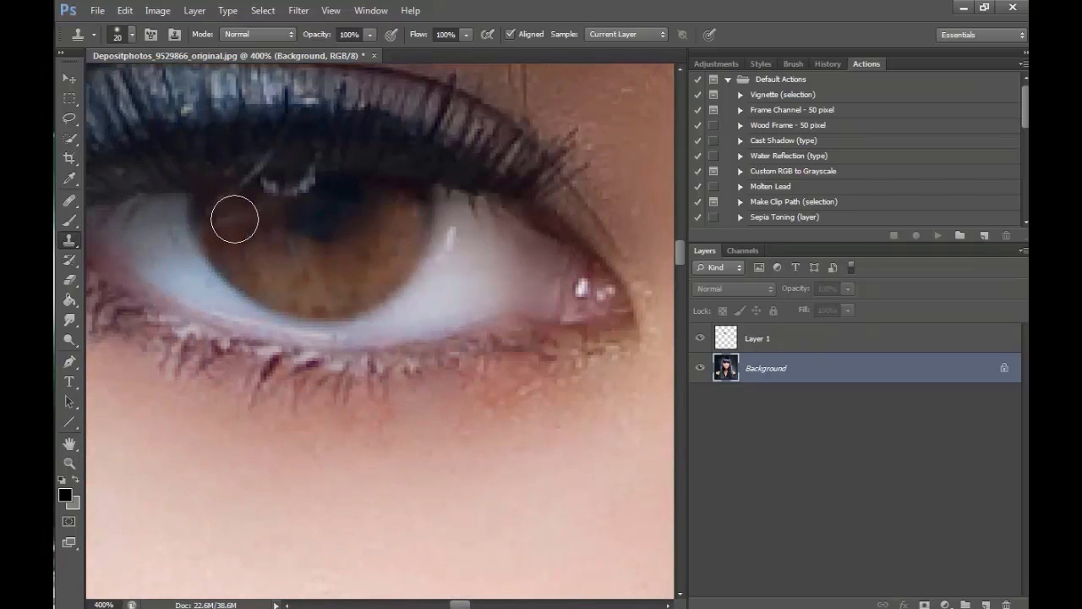
pyautogui.click(763, 346)
pyautogui.click(231, 222)
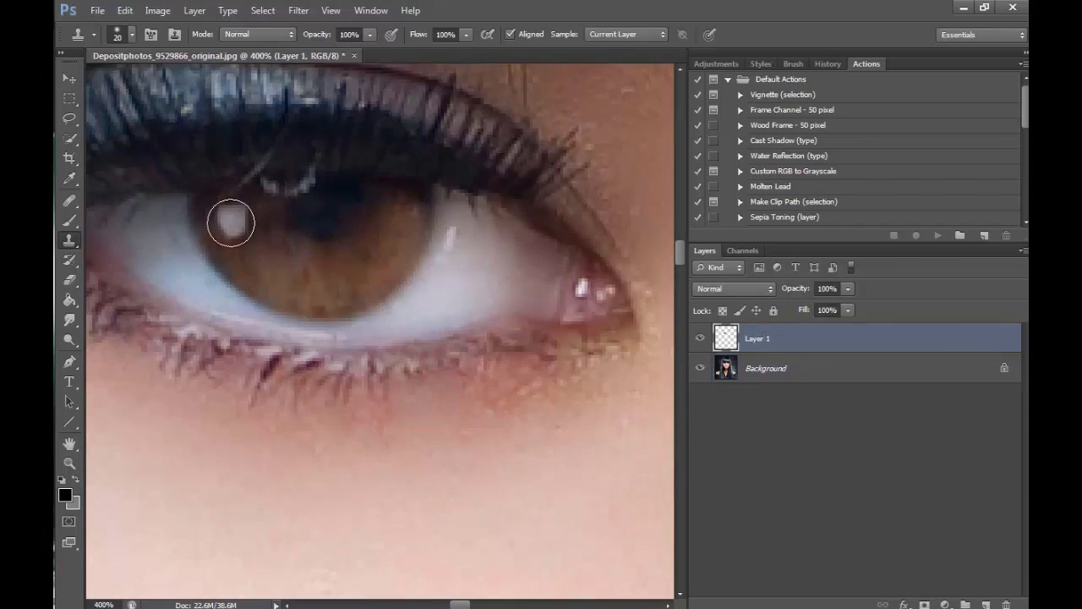
pyautogui.click(232, 219)
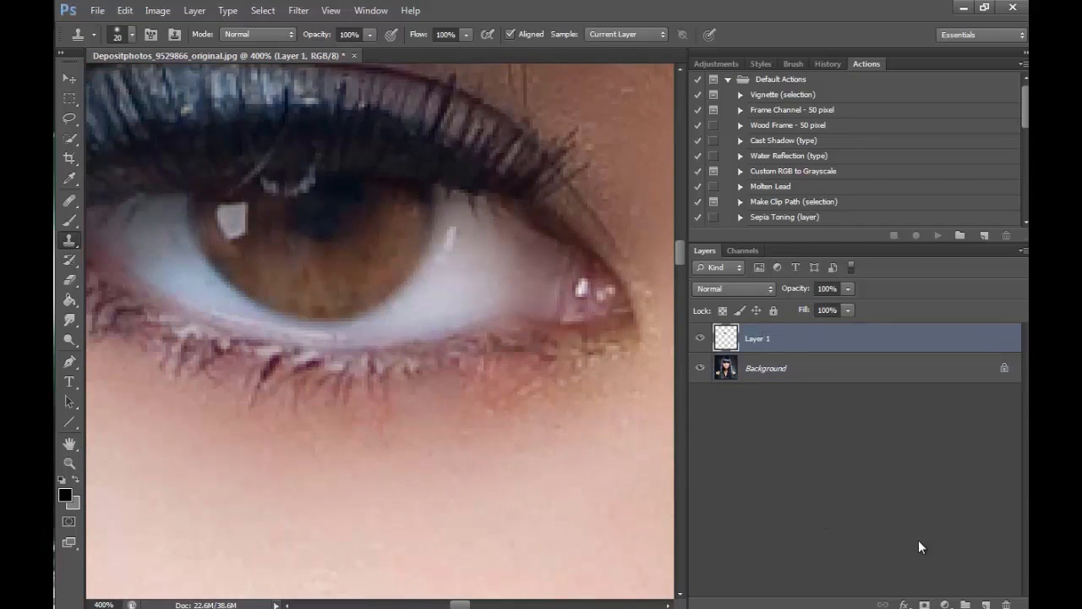
# Examine the matched catchlights and the overall look of both eyes in the face and the wider portrait
pyautogui.click(69, 463)
pyautogui.click(503, 274)
pyautogui.click(503, 274)
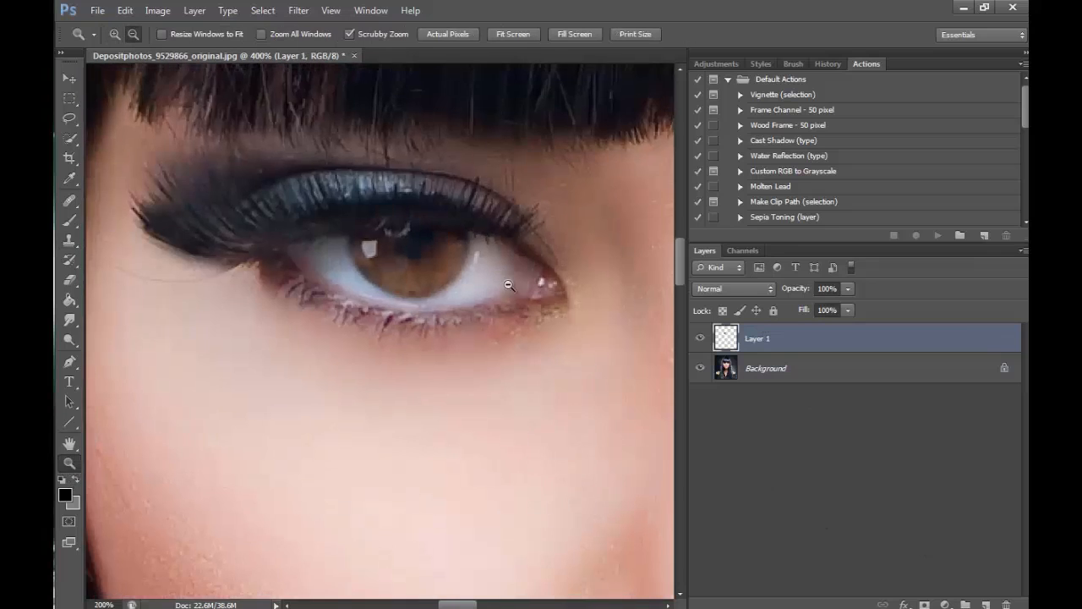
pyautogui.click(503, 275)
pyautogui.click(503, 275)
pyautogui.click(608, 479)
pyautogui.moveTo(478, 603); pyautogui.dragTo(516, 603)
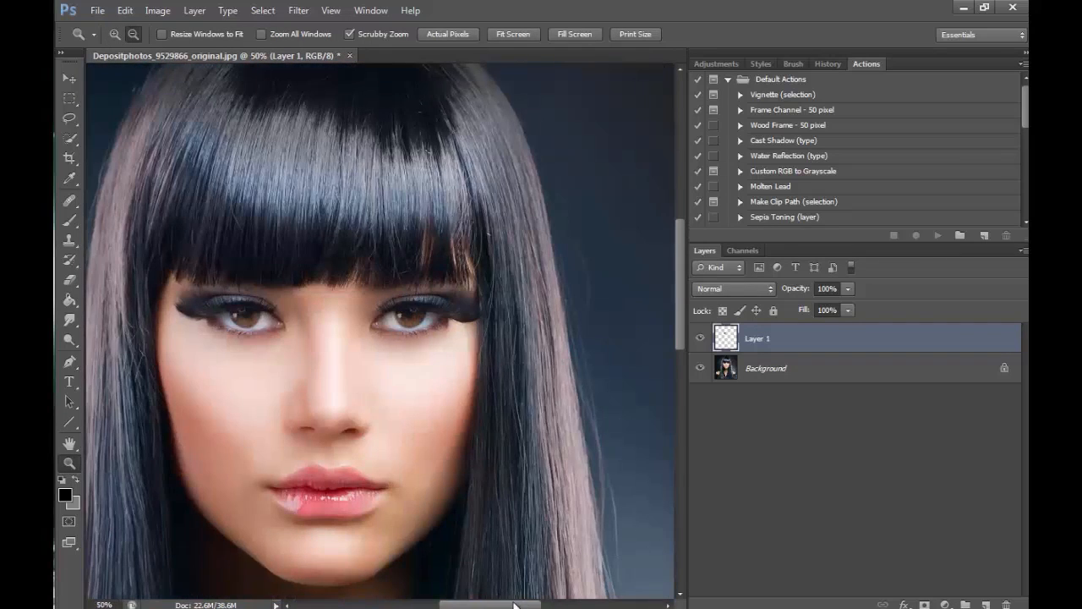
pyautogui.click(480, 473)
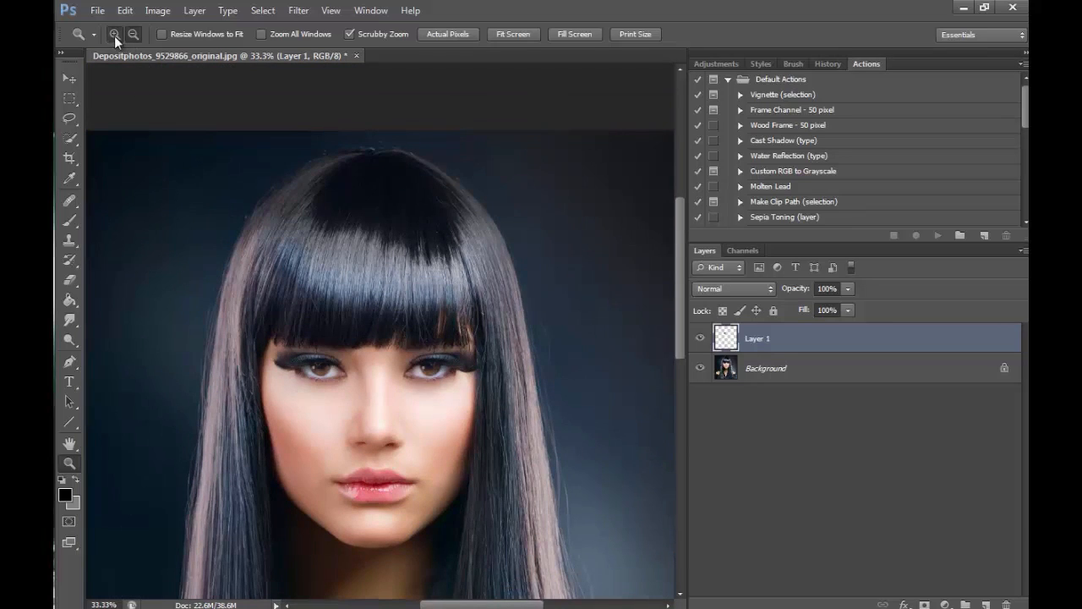
pyautogui.click(385, 366)
pyautogui.click(439, 380)
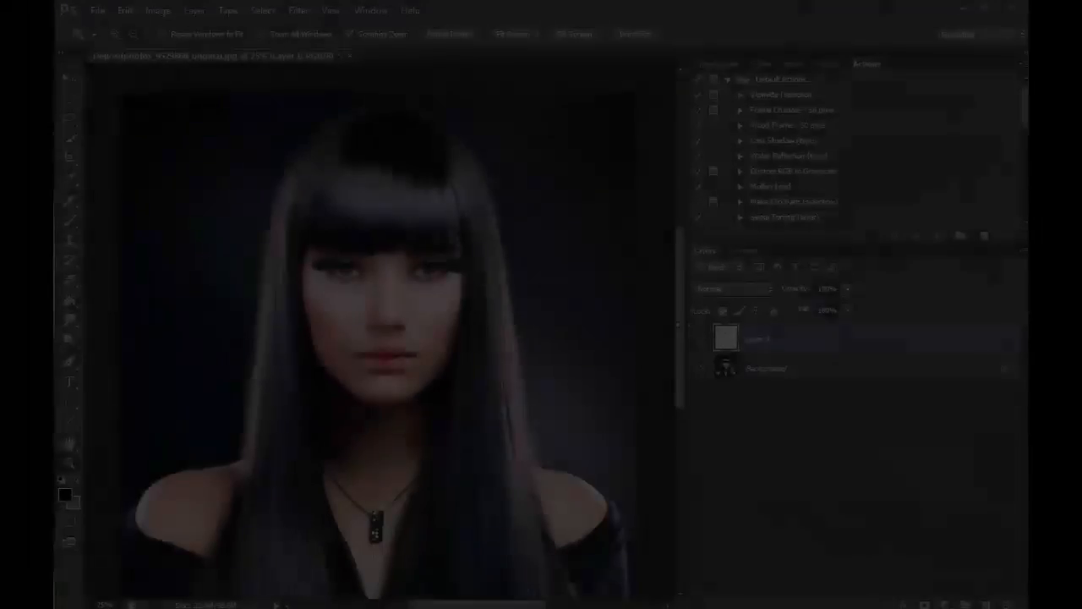
pyautogui.scroll(-3, 681, 321)
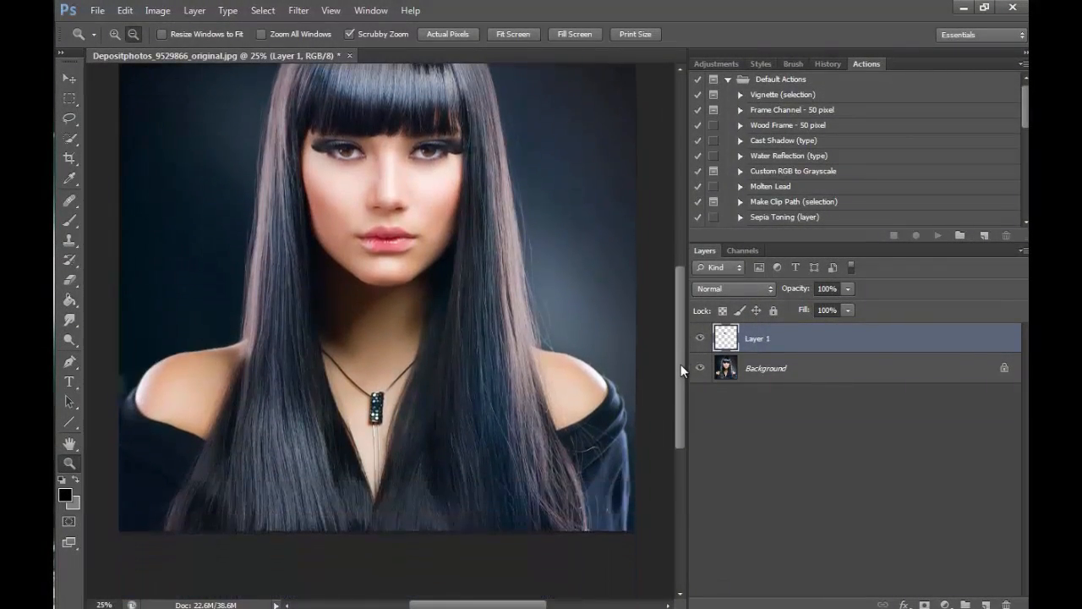
pyautogui.moveTo(683, 333); pyautogui.dragTo(684, 318)
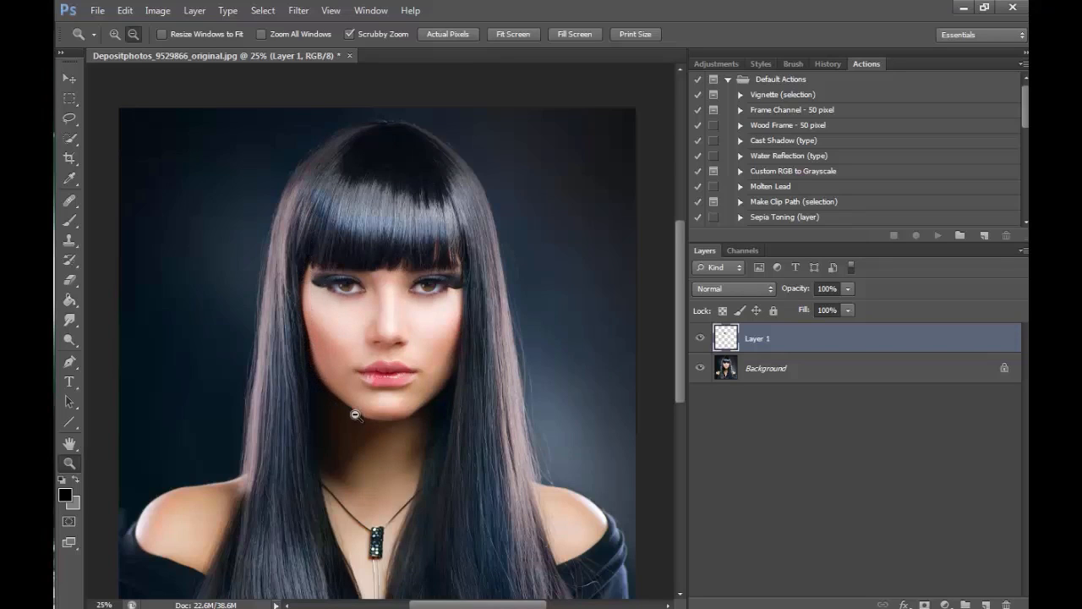
# Rename Layer 1 as eye and duplicate the Background layer as Background copy
pyautogui.doubleClick(755, 340)
pyautogui.press('Return')
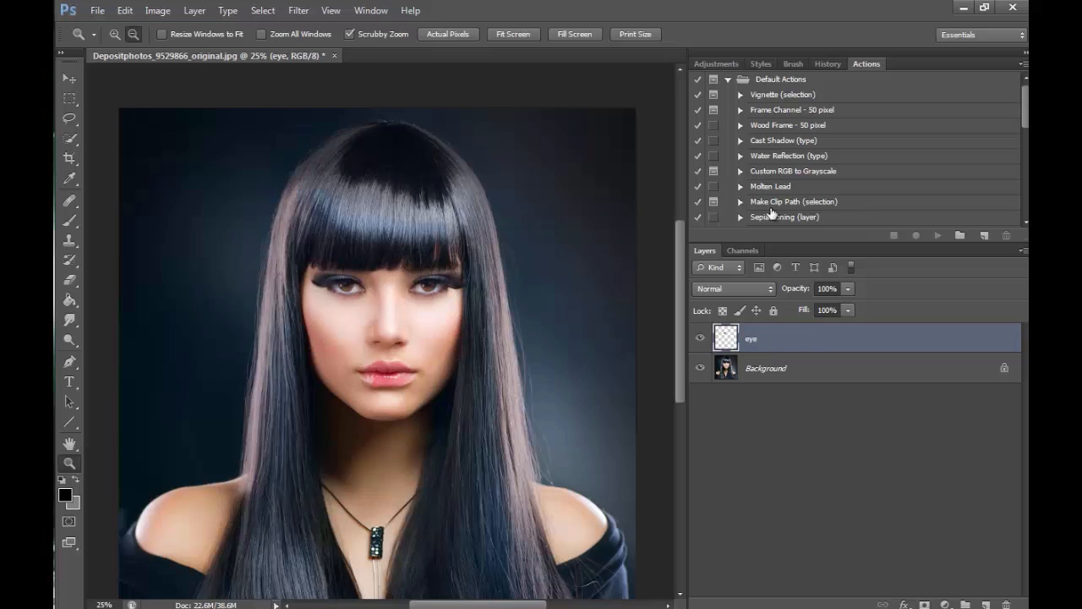
pyautogui.rightClick(803, 364)
pyautogui.click(847, 397)
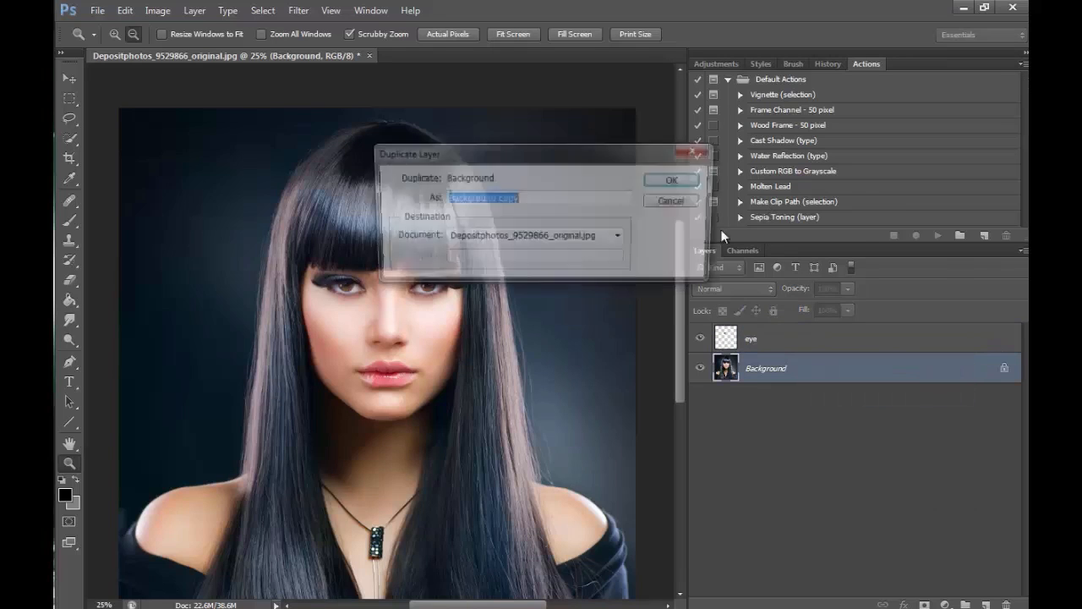
pyautogui.click(682, 181)
# Merge the eye layer down into the Background copy layer
pyautogui.click(777, 339)
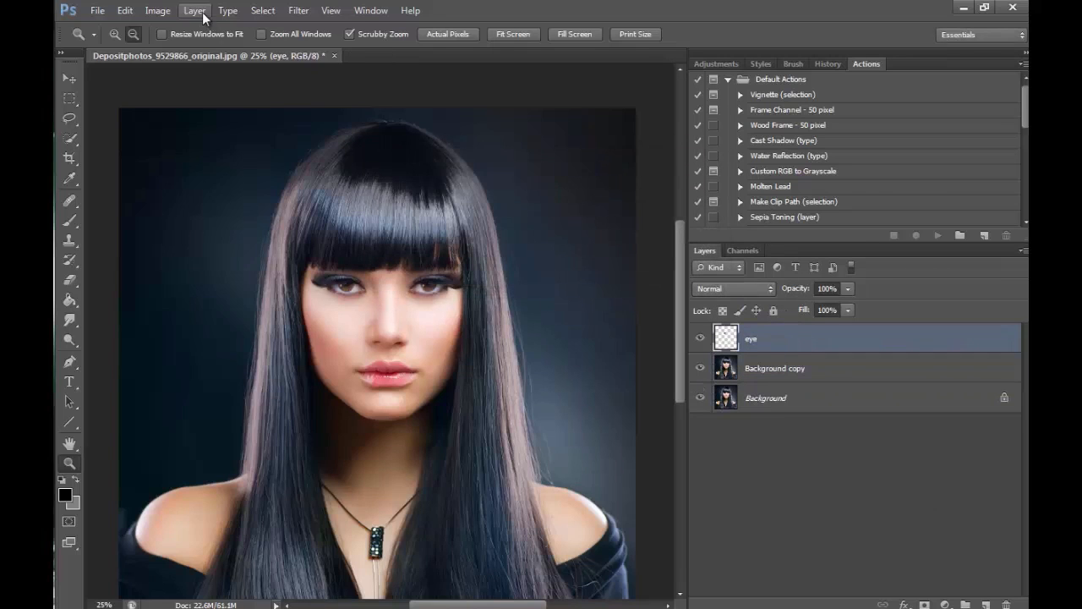
pyautogui.click(200, 11)
pyautogui.click(361, 470)
# Toggle the Background copy layer's visibility off and on to compare the retouched portrait with the original
pyautogui.click(701, 338)
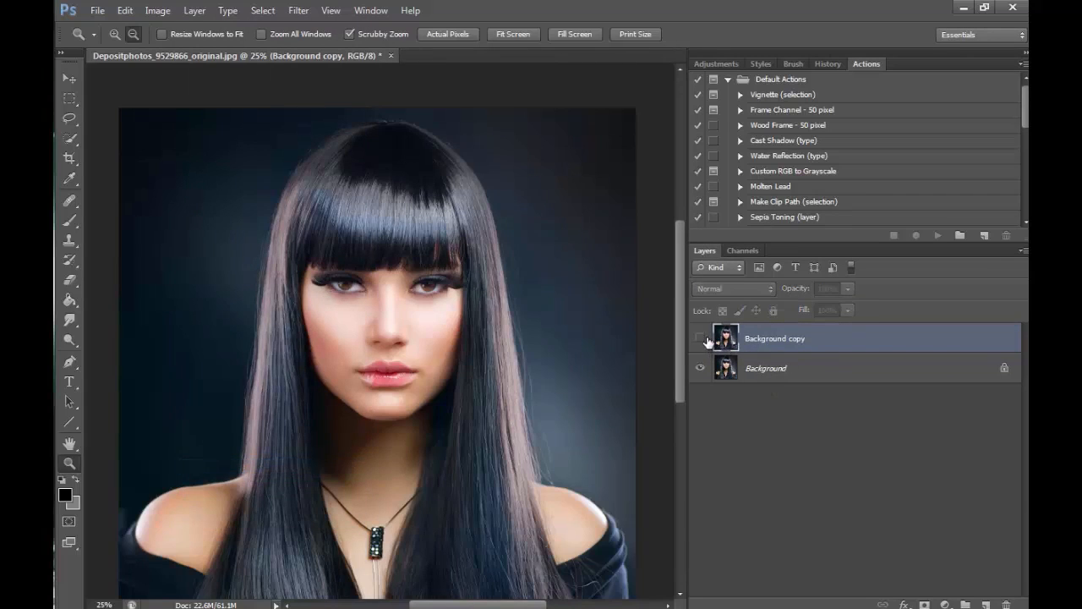
pyautogui.click(702, 338)
pyautogui.click(702, 339)
pyautogui.click(702, 338)
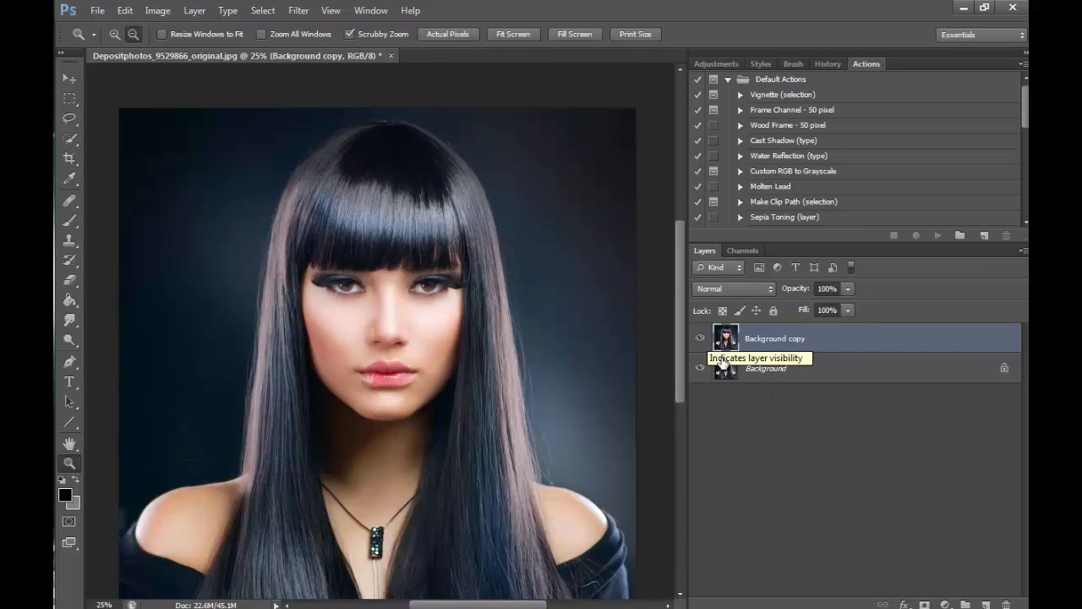
pyautogui.click(700, 337)
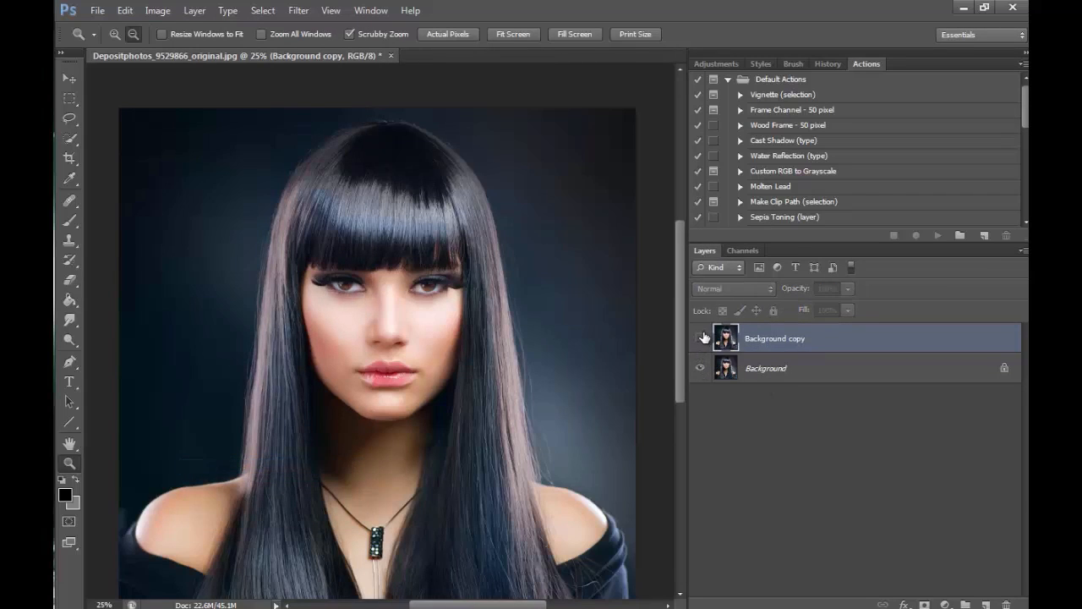
pyautogui.click(700, 338)
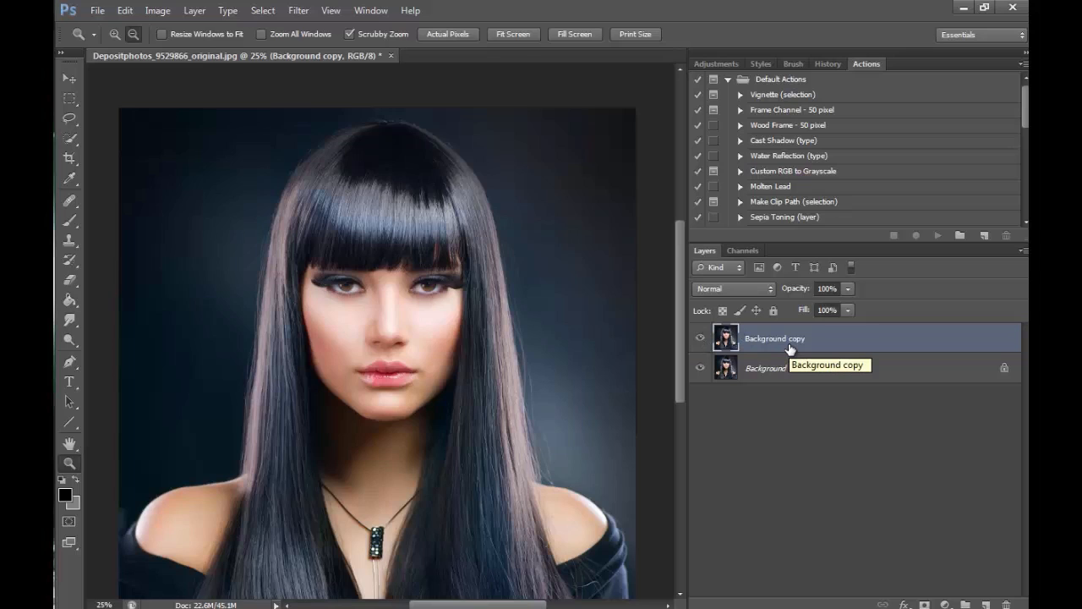
# Copy a rectangular selection of the portrait, from the backdrop to the face's midline, onto a new layer
pyautogui.scroll(-2, 682, 362)
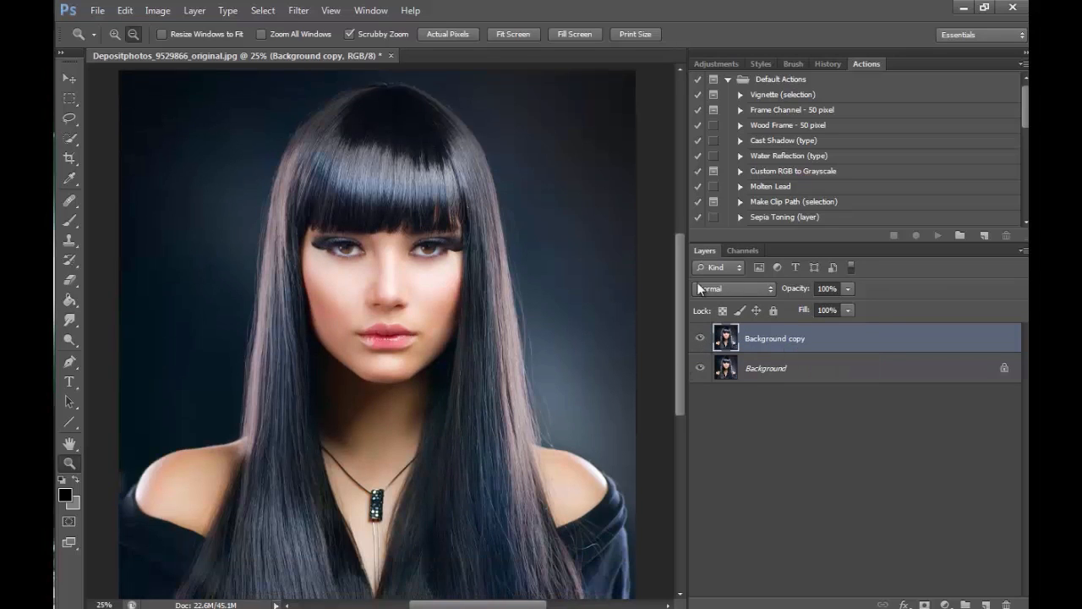
pyautogui.press('m')
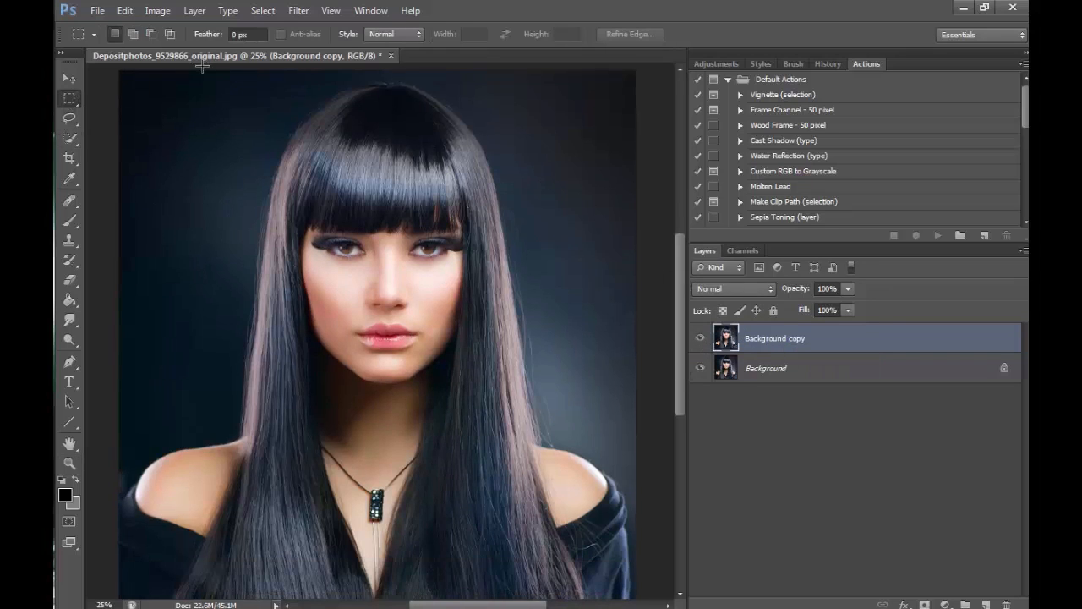
pyautogui.moveTo(203, 70); pyautogui.dragTo(387, 558)
pyautogui.rightClick(337, 404)
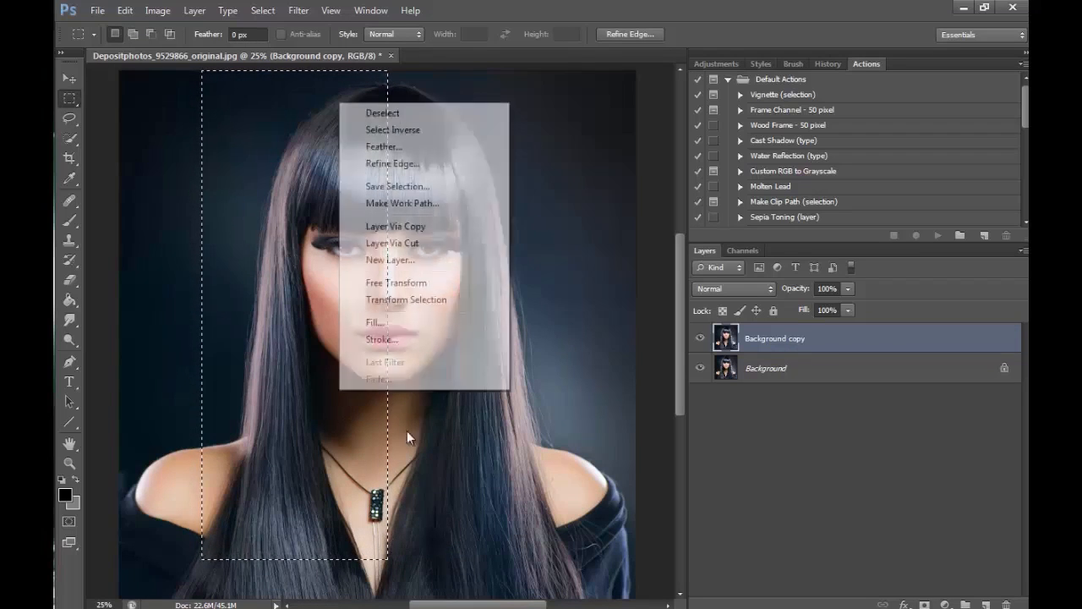
pyautogui.click(434, 226)
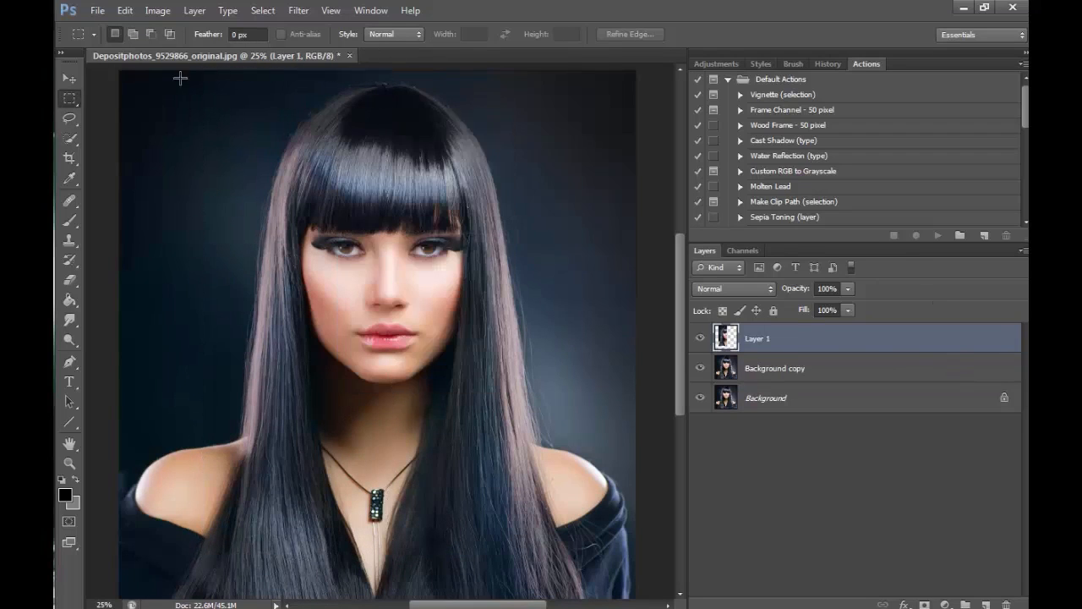
# Flip the copied half horizontally and place it over the opposite side, meeting the original at the face's midline
pyautogui.click(125, 10)
pyautogui.moveTo(287, 310)
pyautogui.click(390, 473)
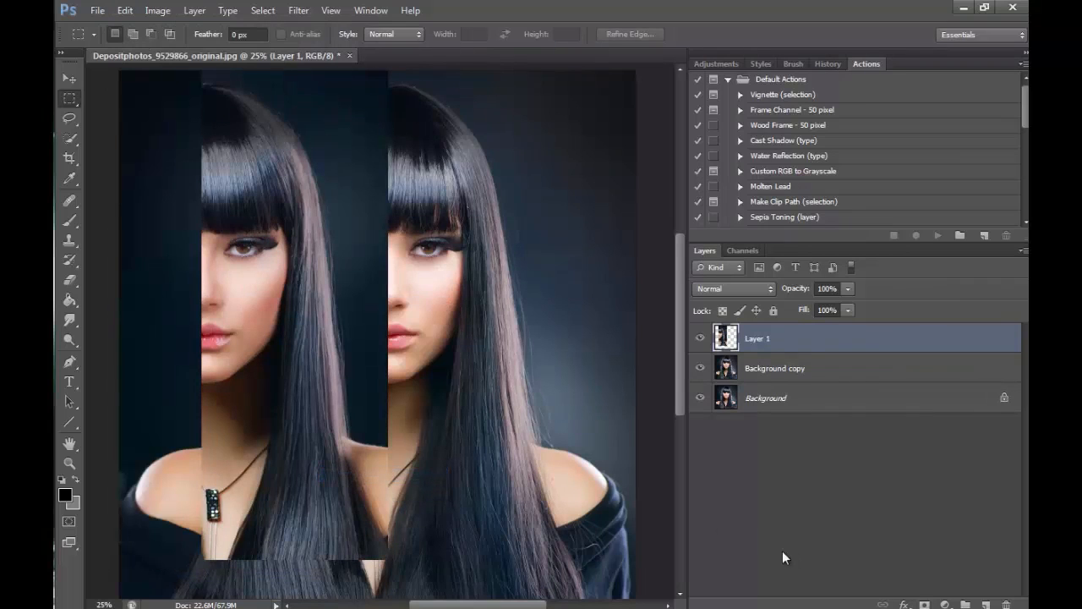
pyautogui.click(70, 79)
pyautogui.moveTo(290, 362); pyautogui.dragTo(478, 361)
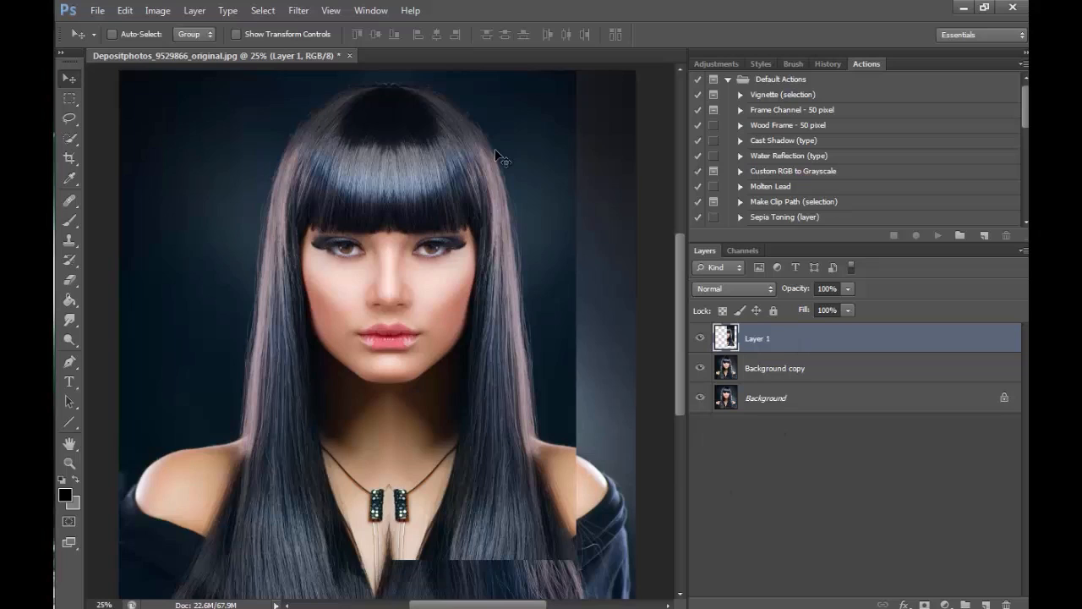
# Erase the seam down the midline and the duplicated pendant from Layer 1 with a soft 370 px eraser
pyautogui.press('e')
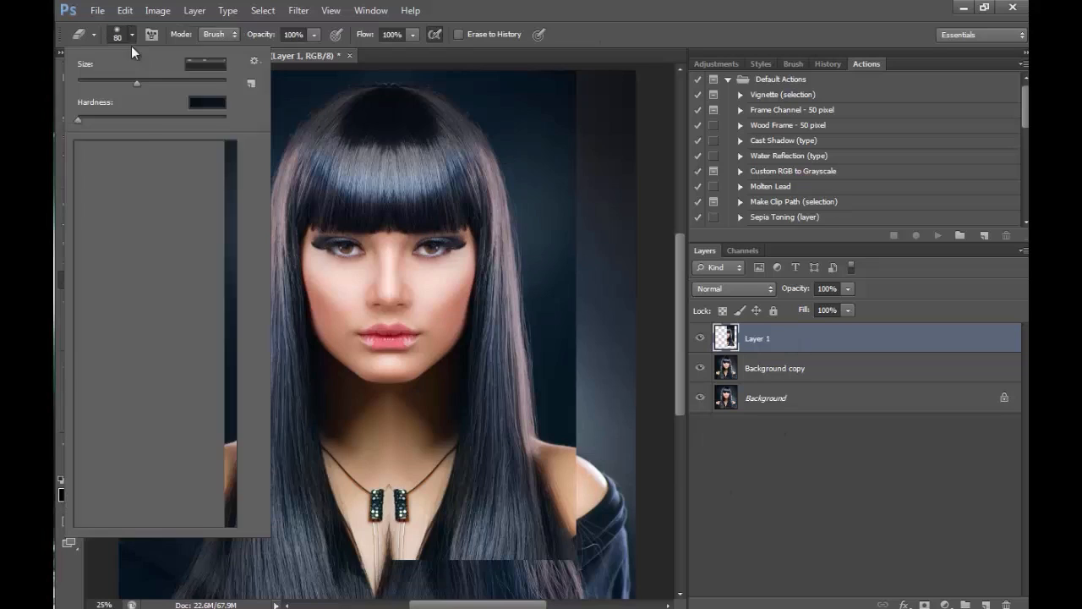
pyautogui.click(122, 36)
pyautogui.press('Return')
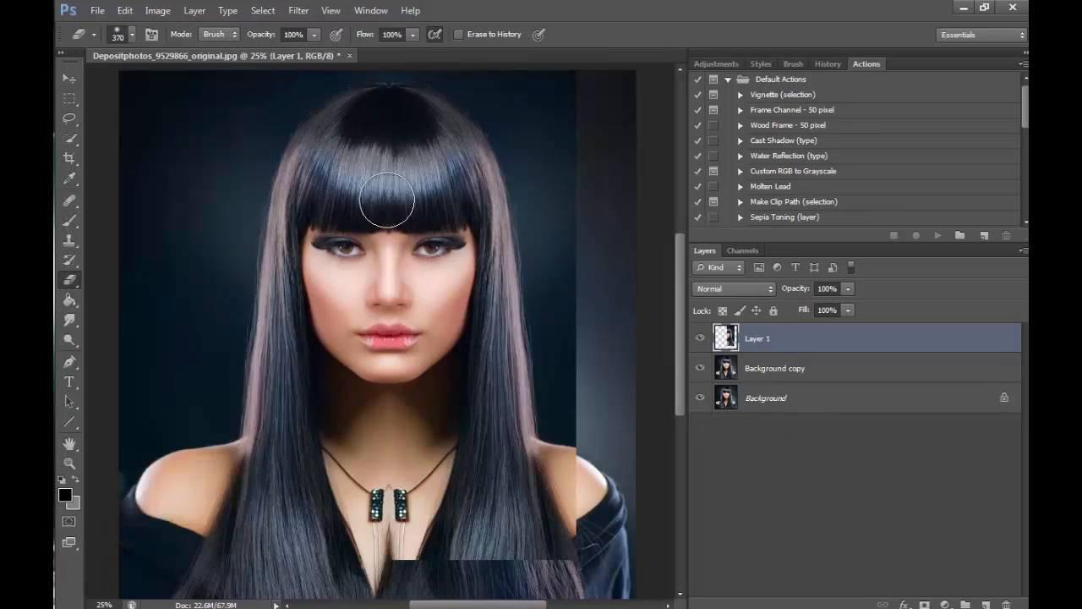
pyautogui.moveTo(387, 511)
pyautogui.mouseDown()
pyautogui.moveTo(387, 595)
pyautogui.moveTo(376, 426)
pyautogui.mouseUp()
pyautogui.moveTo(393, 506); pyautogui.dragTo(406, 568)
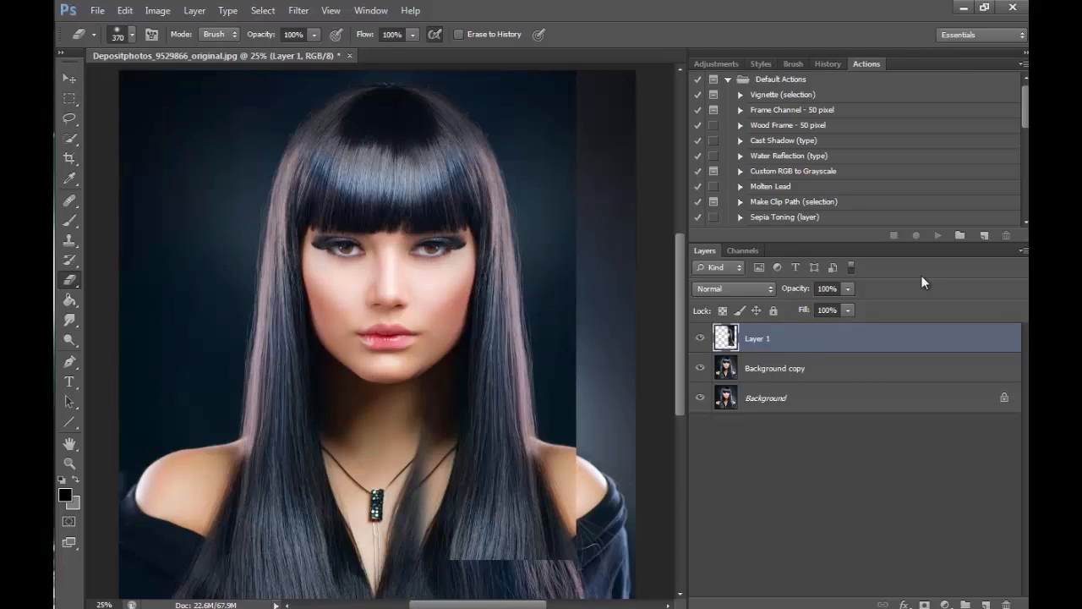
# Reduce Layer 1's fill to 55% and nudge the mirrored half into alignment with the face beneath
pyautogui.click(847, 310)
pyautogui.click(812, 326)
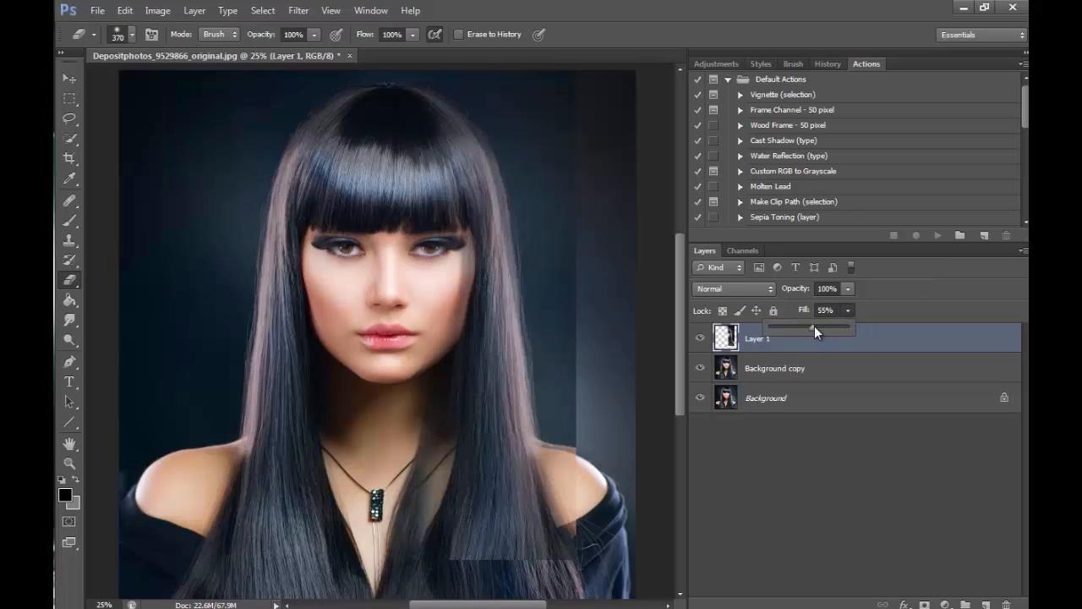
pyautogui.click(69, 462)
pyautogui.click(449, 343)
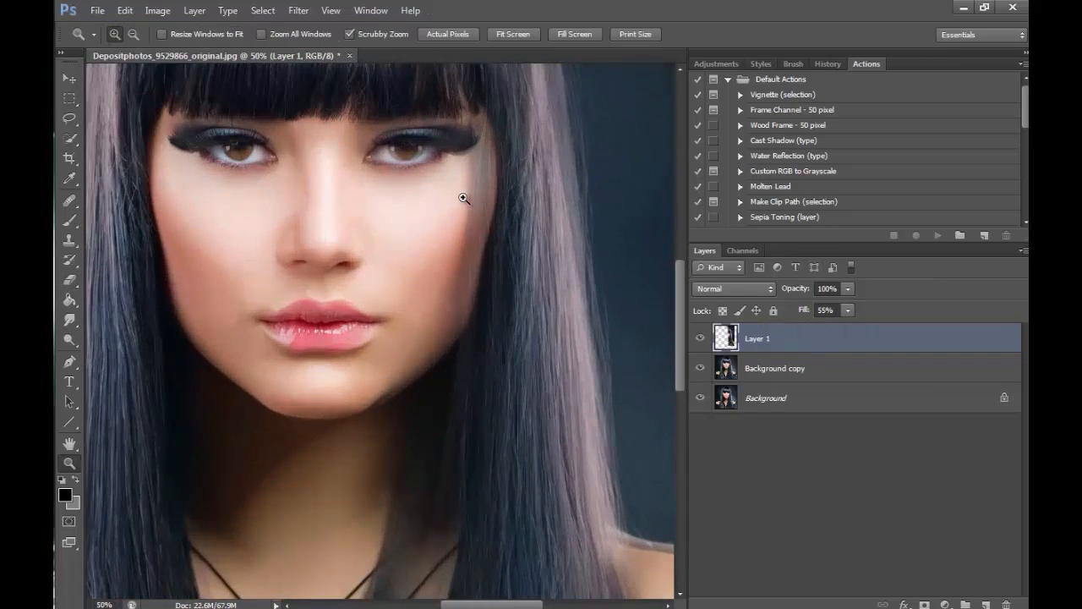
pyautogui.press('v')
pyautogui.moveTo(469, 221); pyautogui.dragTo(471, 225)
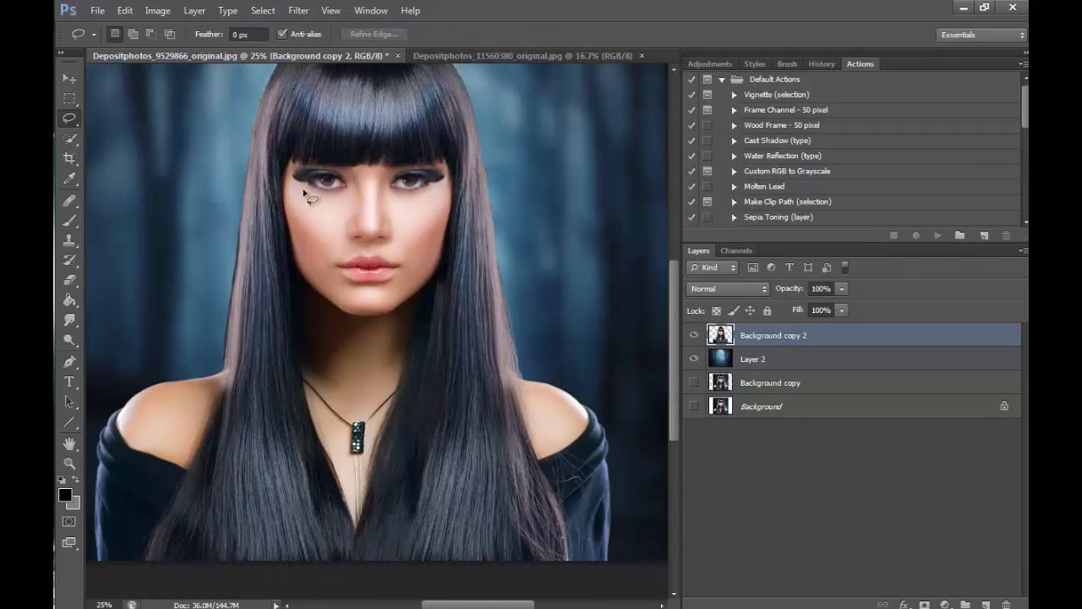
# Lasso the long hair lengths on both sides of the neck and feather the selection by 80 pixels
pyautogui.moveTo(272, 131)
pyautogui.mouseDown()
pyautogui.moveTo(269, 267)
pyautogui.moveTo(308, 510)
pyautogui.moveTo(302, 600)
pyautogui.moveTo(205, 580)
pyautogui.moveTo(281, 133)
pyautogui.mouseUp()
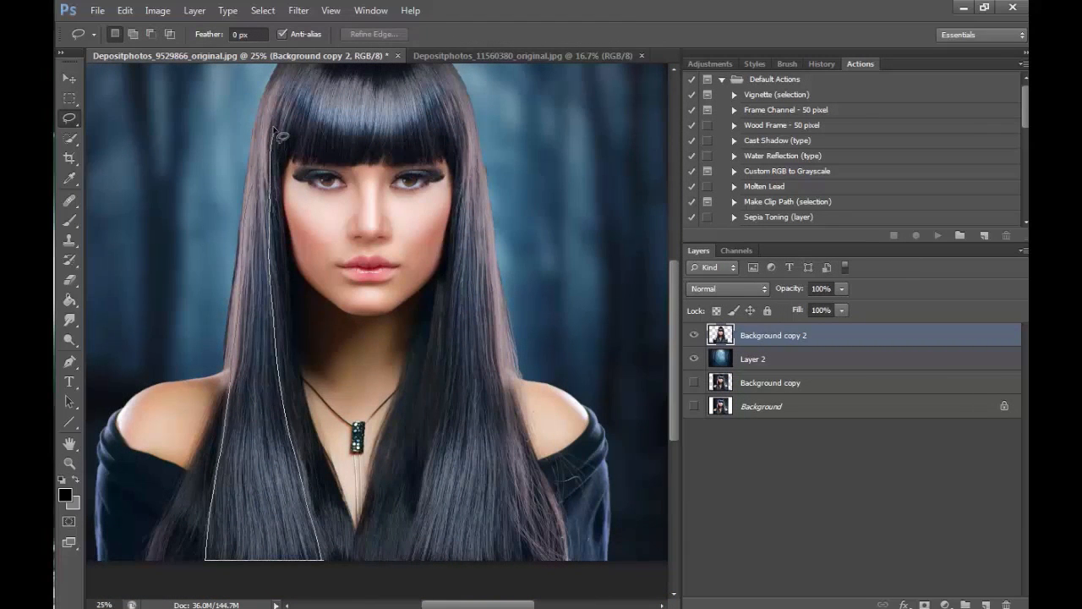
pyautogui.moveTo(465, 148)
pyautogui.mouseDown()
pyautogui.moveTo(461, 347)
pyautogui.moveTo(413, 532)
pyautogui.moveTo(550, 549)
pyautogui.moveTo(465, 141)
pyautogui.mouseUp()
pyautogui.rightClick(466, 141)
pyautogui.click(532, 184)
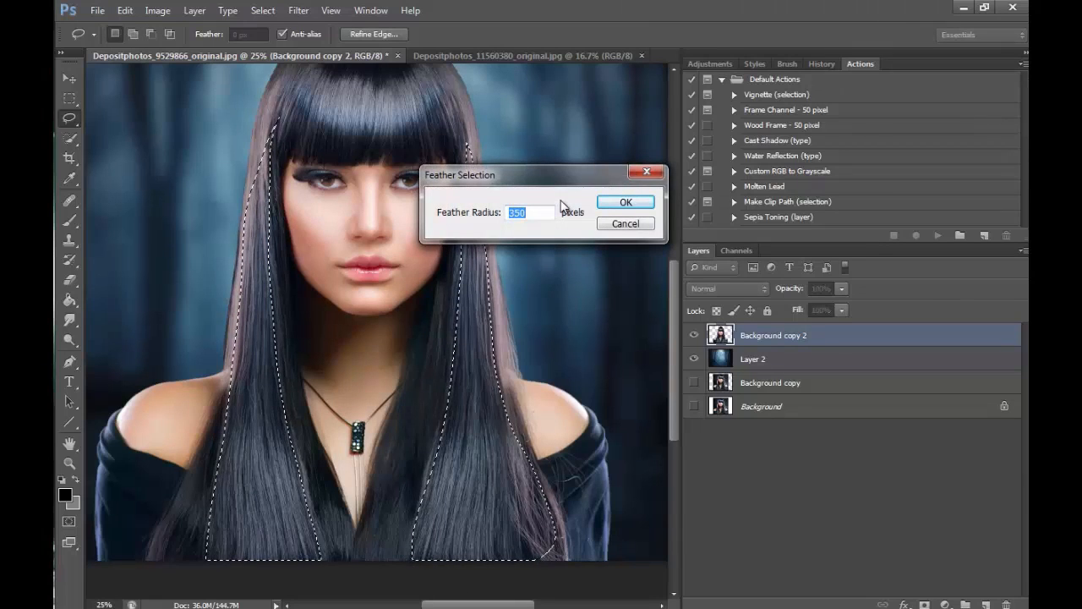
pyautogui.write('80')
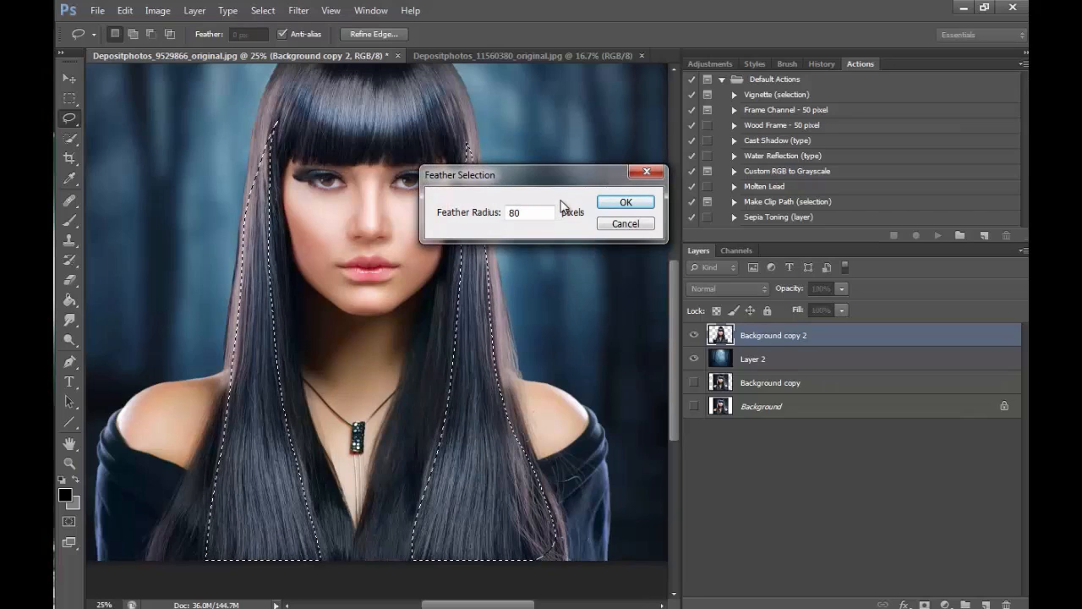
pyautogui.press('Return')
# Darken the selected hair lengths with a Brightness/Contrast adjustment and deselect them
pyautogui.click(158, 10)
pyautogui.moveTo(308, 49)
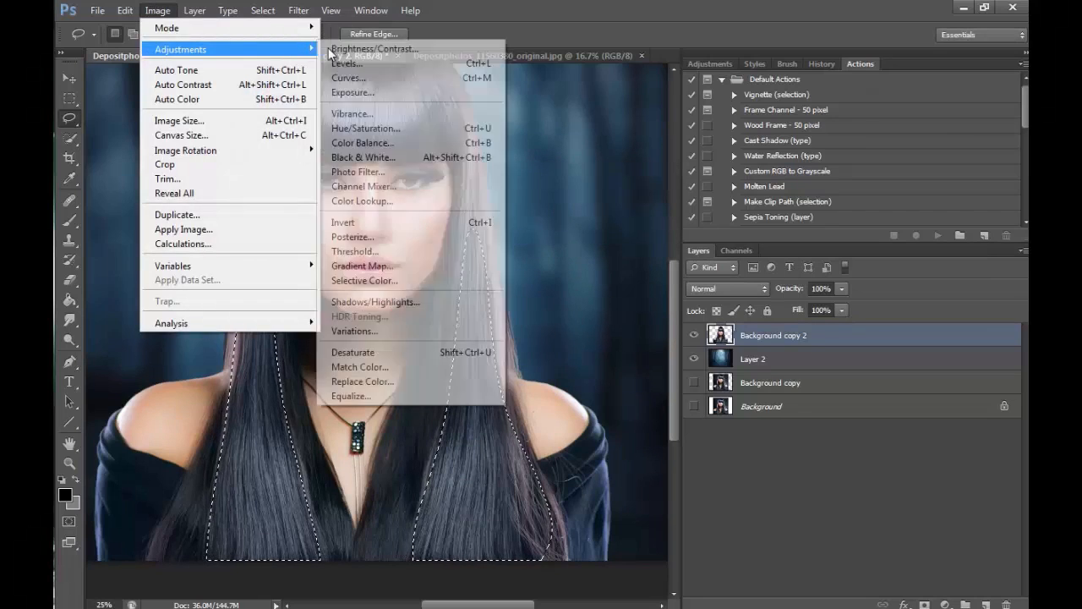
pyautogui.click(364, 49)
pyautogui.moveTo(705, 209); pyautogui.dragTo(661, 218)
pyautogui.click(827, 193)
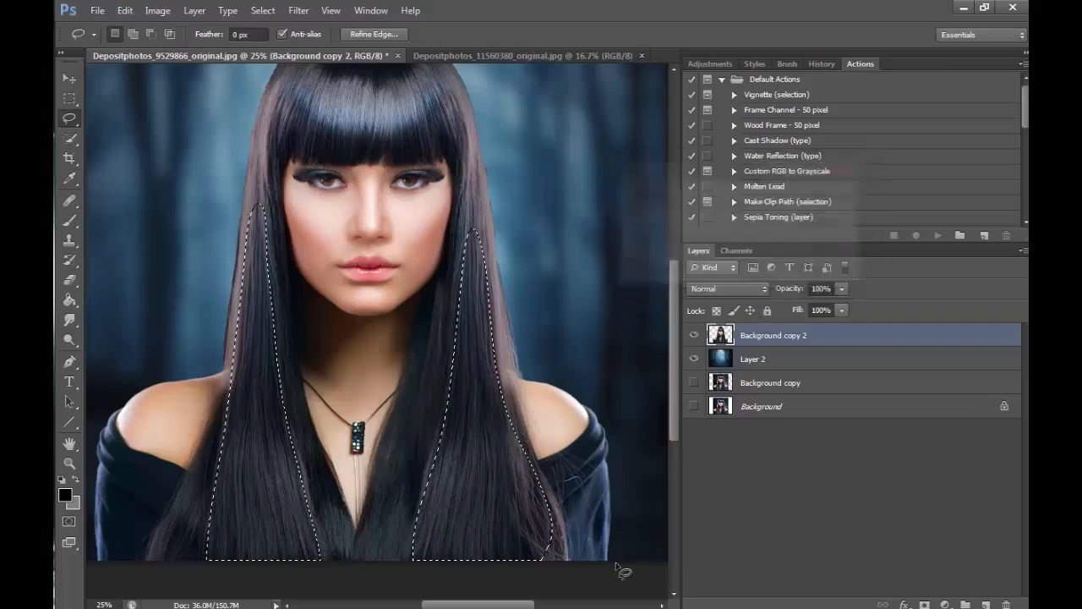
pyautogui.hotkey('ctrl', 'd')
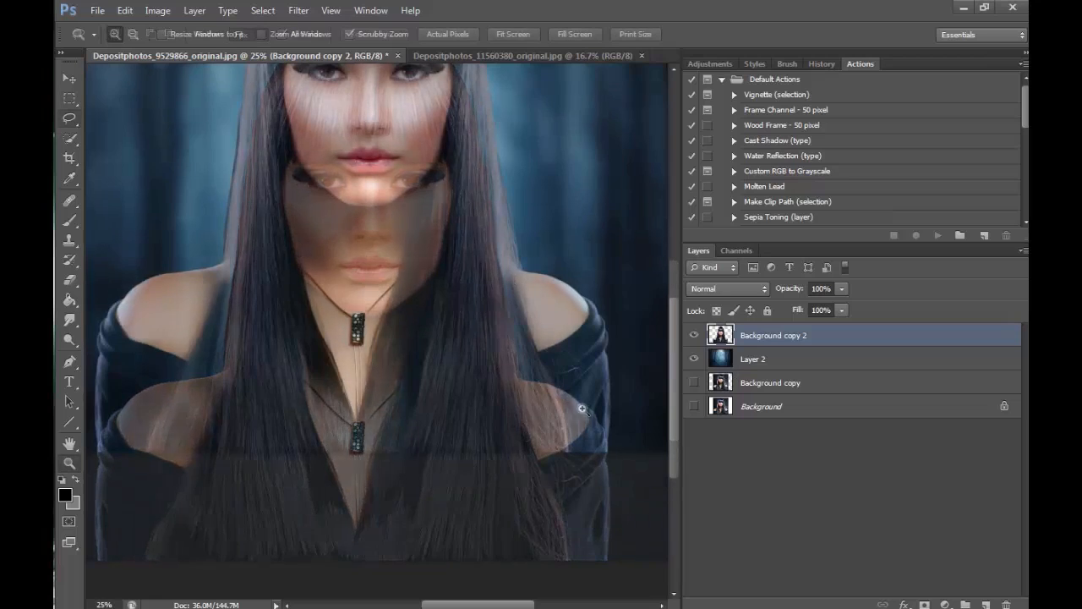
# Choose a healing brush for retouching the stray hairs over the sleeve beside the hair ends
pyautogui.moveTo(575, 423); pyautogui.dragTo(442, 142)
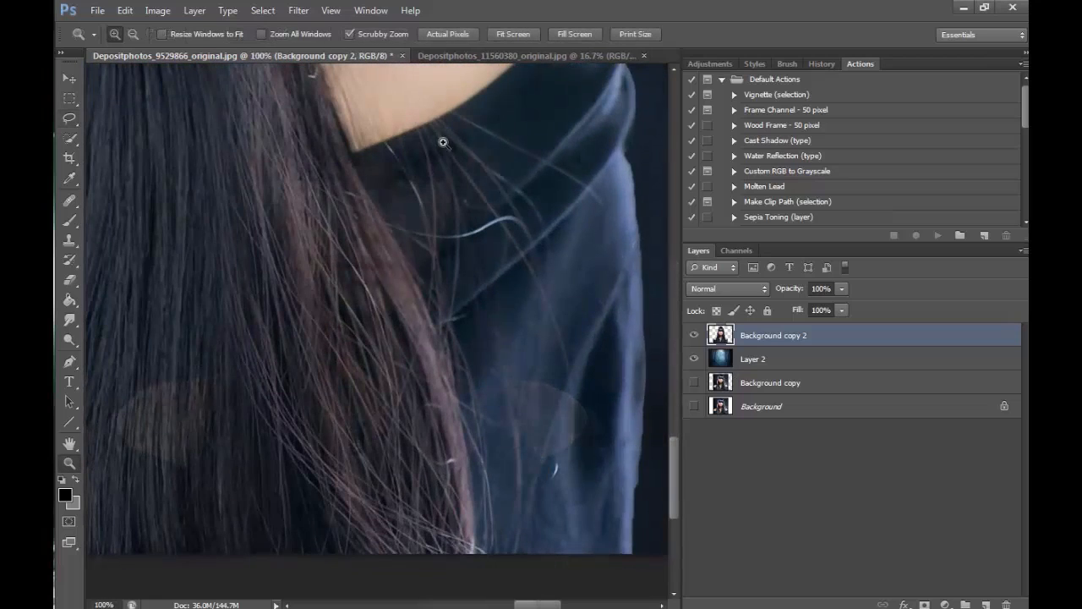
pyautogui.click(69, 201)
pyautogui.click(112, 200)
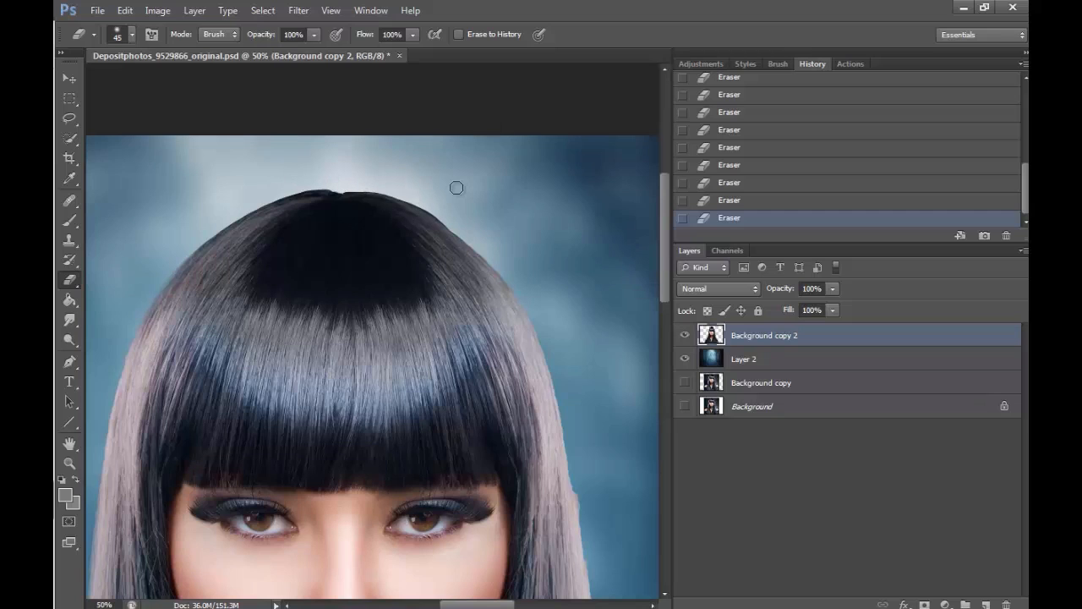
# Erase the leftover fringe along the hair's outer edge from beside the eye down to the shoulder on Background copy 2
pyautogui.scroll(-3, 507, 177)
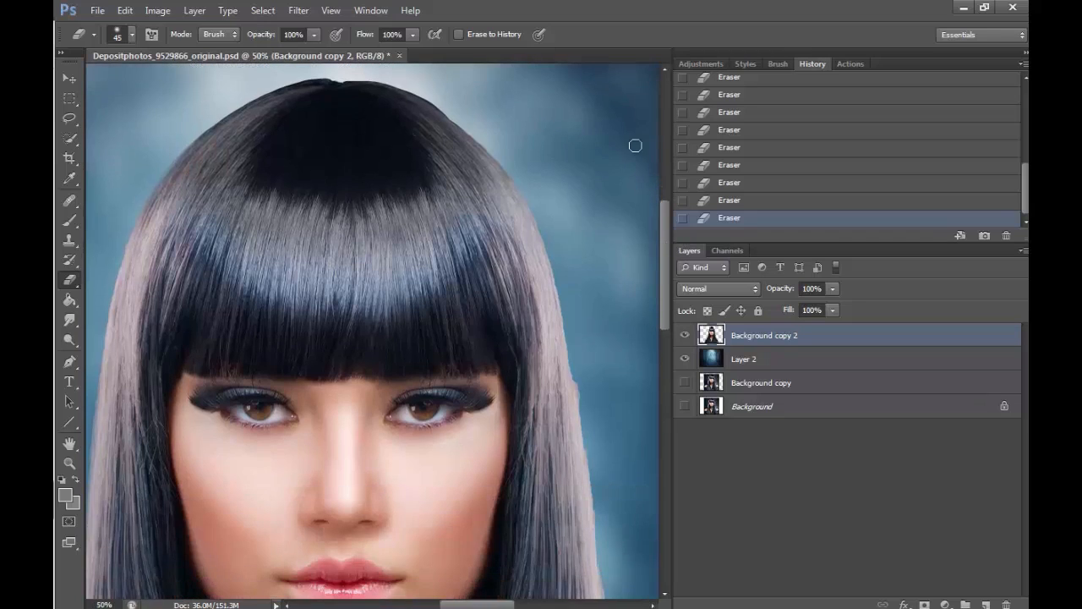
pyautogui.hscroll(3, 398, 334)
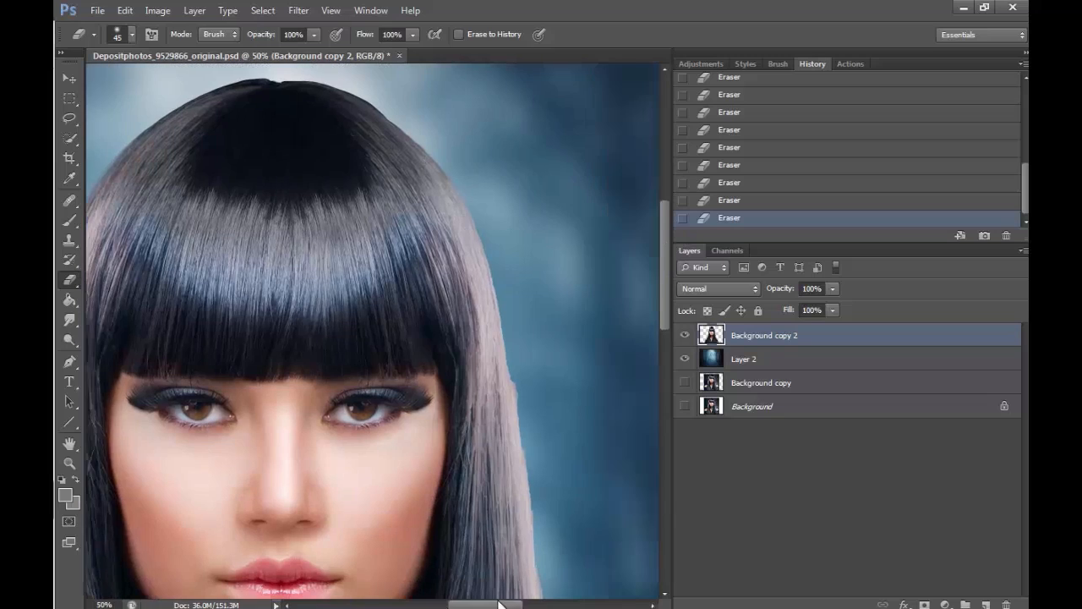
pyautogui.moveTo(502, 326); pyautogui.dragTo(527, 558)
pyautogui.scroll(-5, 577, 419)
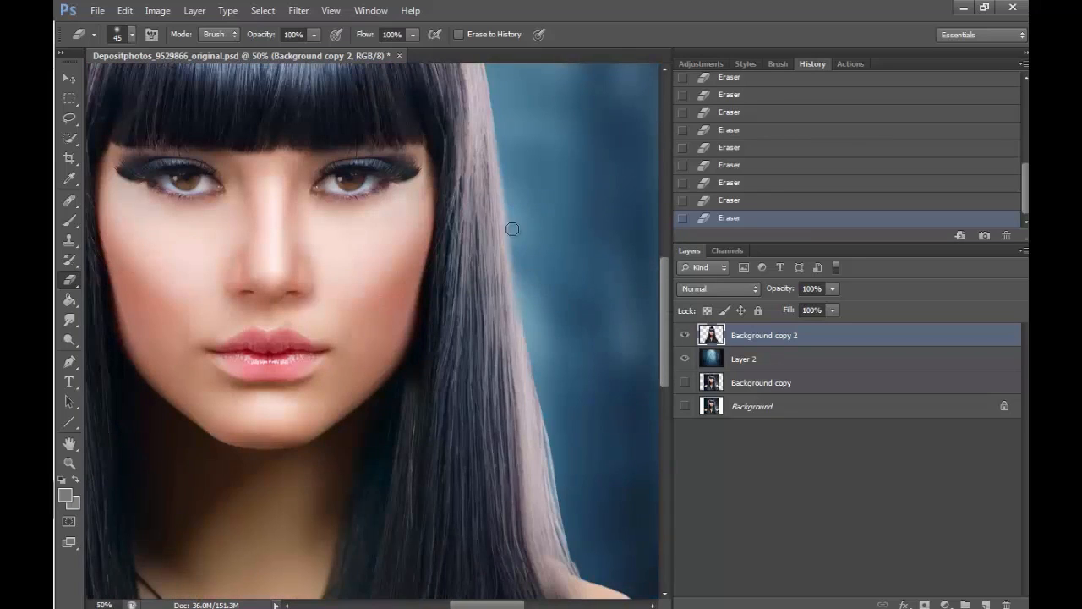
pyautogui.moveTo(512, 228); pyautogui.dragTo(586, 576)
# Examine the hair outline around the crown and in the wider portrait
pyautogui.scroll(6, 652, 319)
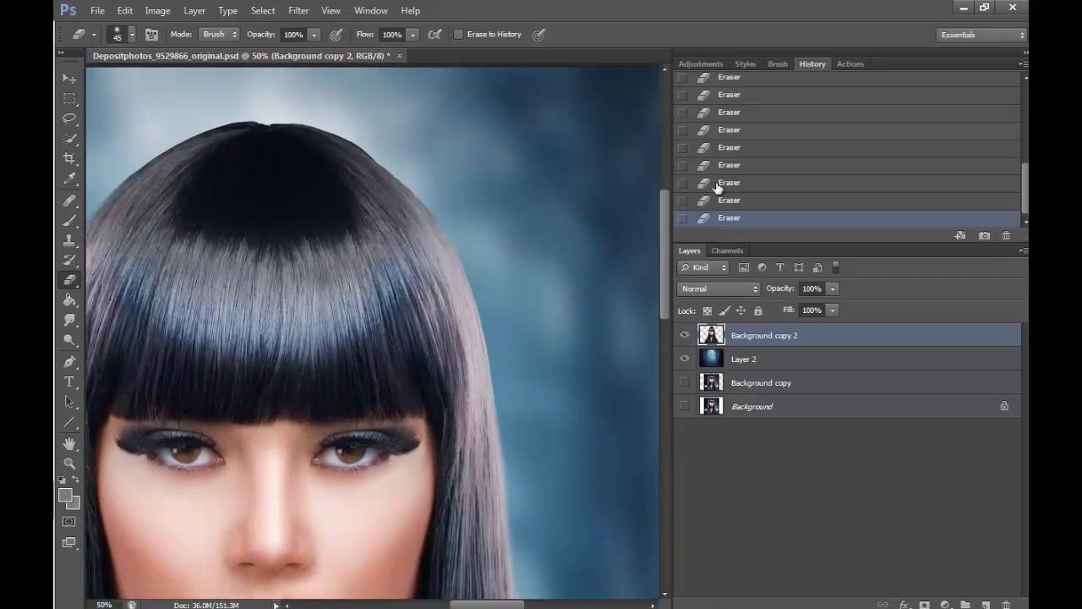
pyautogui.hscroll(-3, 479, 594)
pyautogui.click(69, 465)
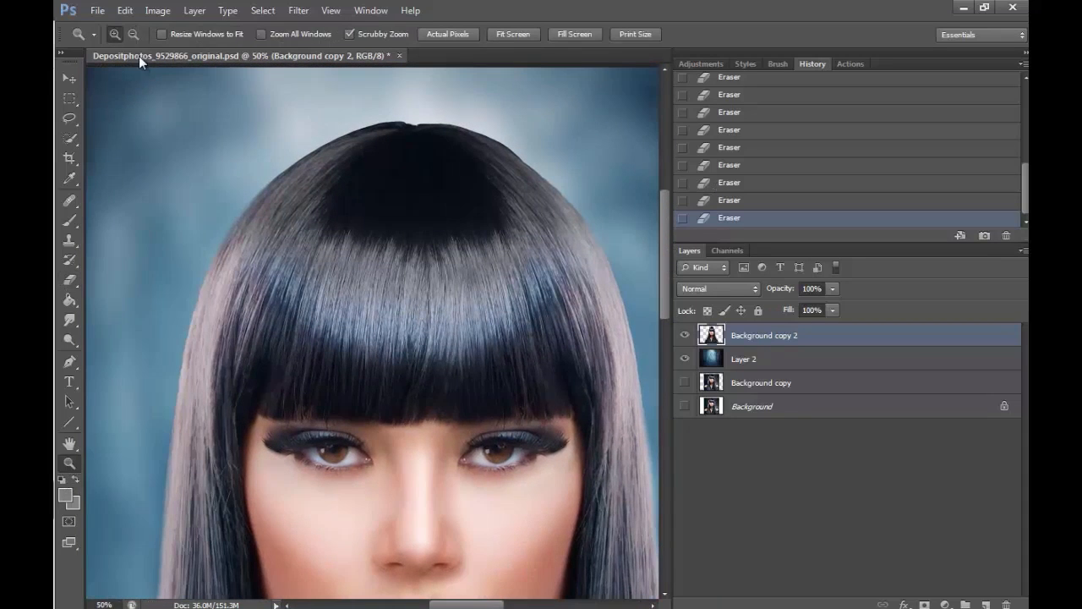
pyautogui.click(133, 36)
pyautogui.click(490, 308)
pyautogui.click(490, 307)
pyautogui.click(492, 308)
pyautogui.click(492, 308)
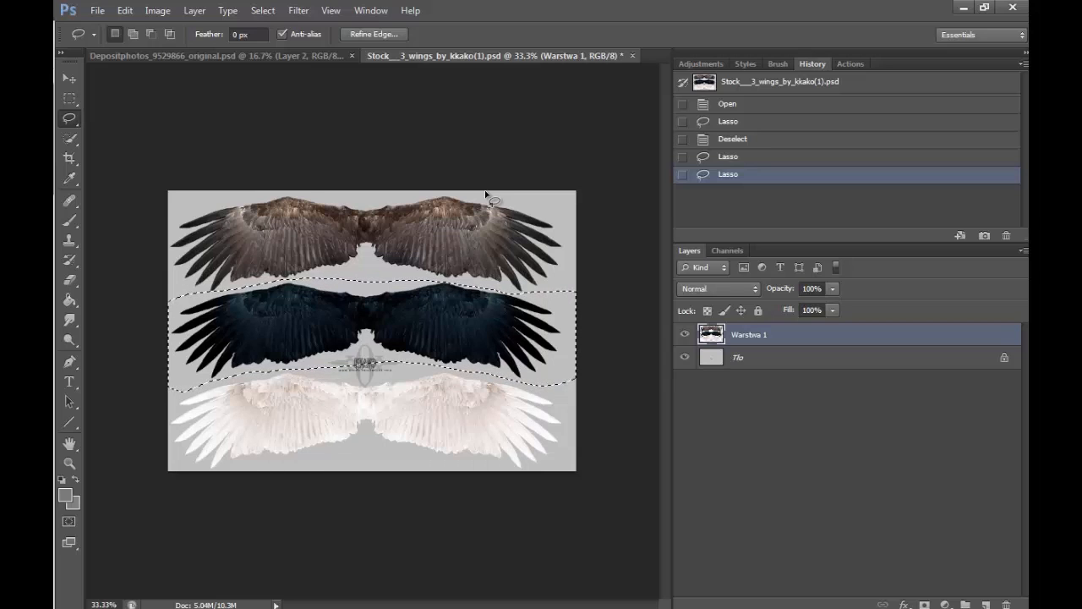
# Bring the selected dark wings from the wings file into the portrait document and position them behind the woman near her shoulders
pyautogui.click(70, 77)
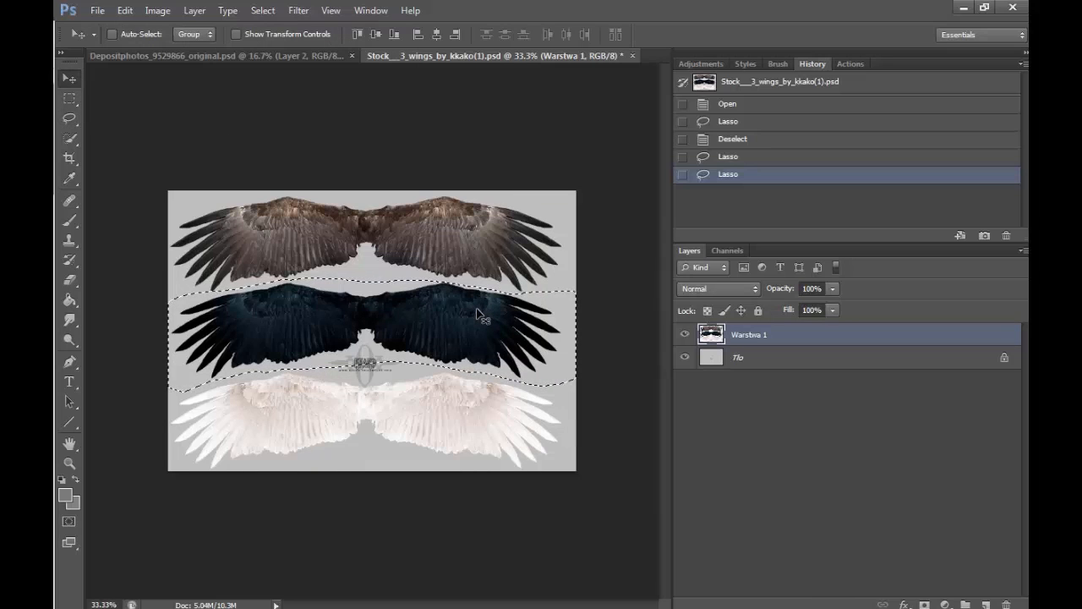
pyautogui.moveTo(476, 311); pyautogui.dragTo(296, 55)
pyautogui.moveTo(508, 410); pyautogui.dragTo(510, 409)
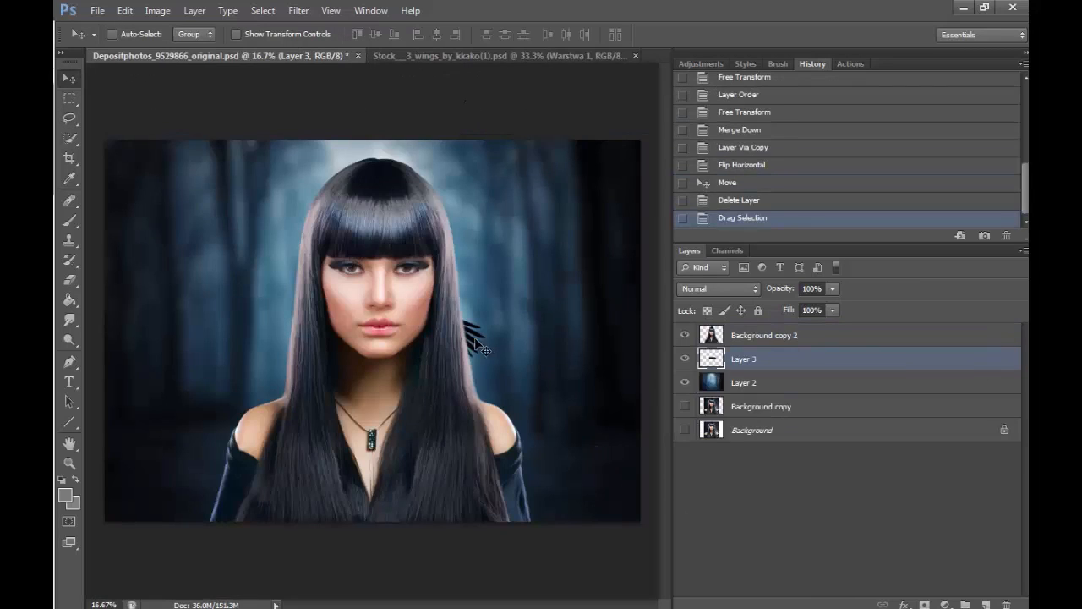
pyautogui.moveTo(485, 350); pyautogui.dragTo(416, 313)
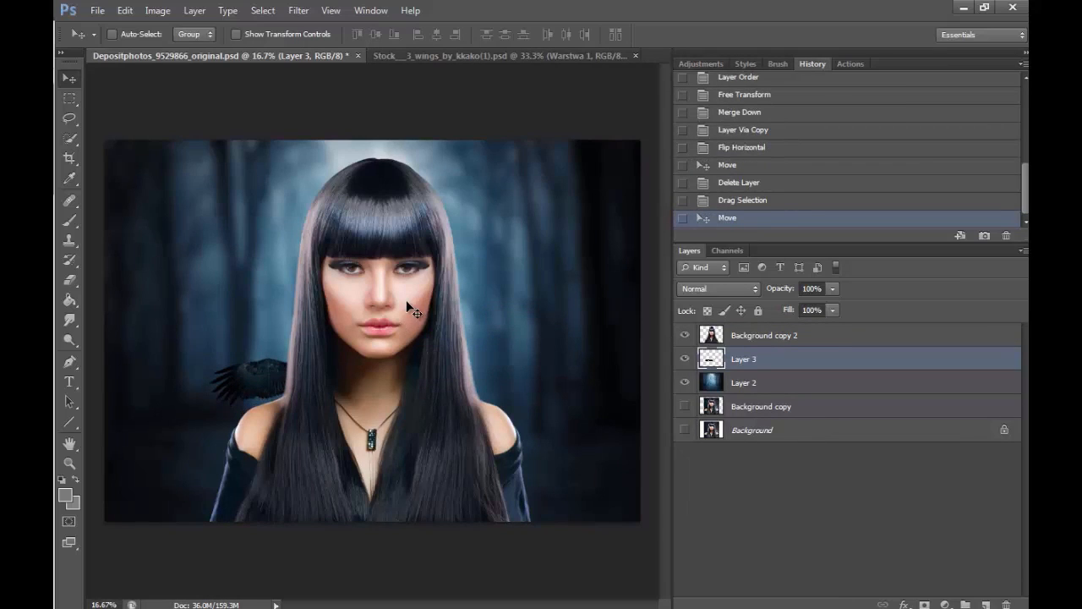
pyautogui.click(566, 56)
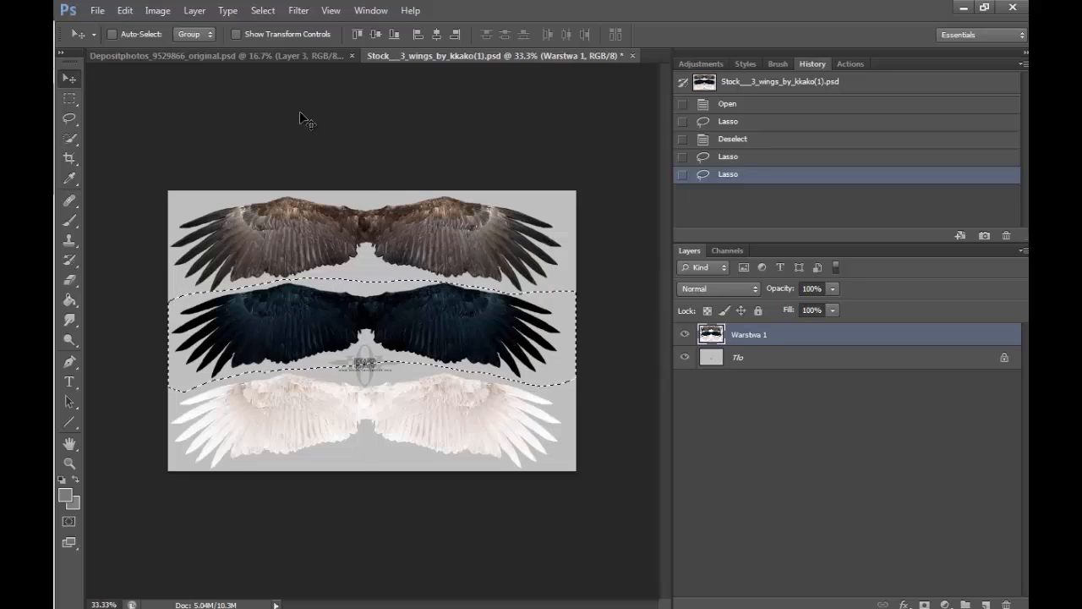
pyautogui.click(283, 56)
pyautogui.moveTo(342, 373)
pyautogui.mouseDown()
pyautogui.moveTo(301, 305)
pyautogui.moveTo(347, 365)
pyautogui.mouseUp()
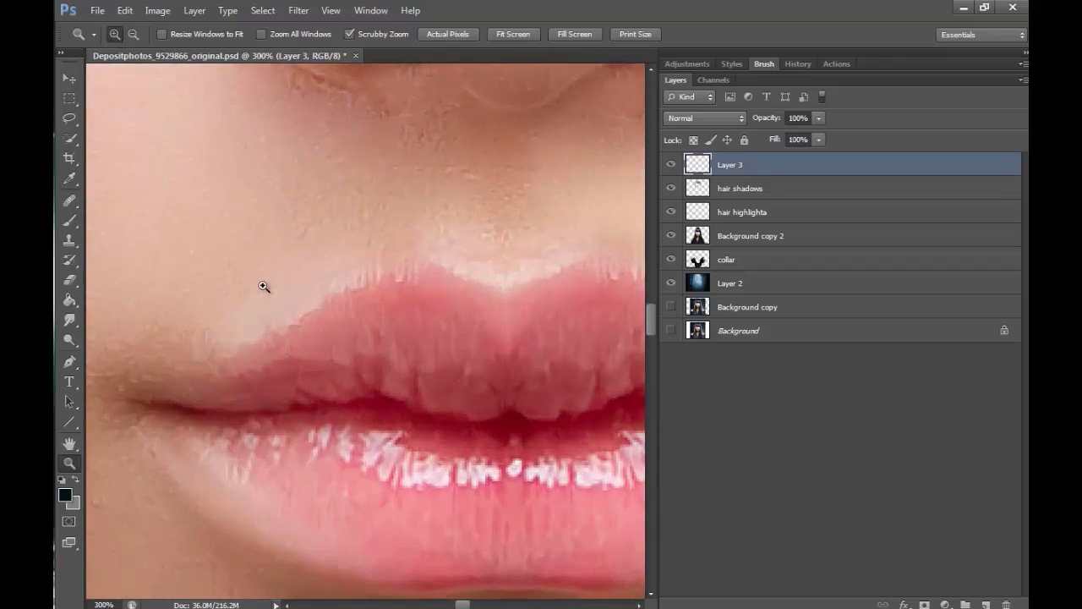
# Outline the upper lip from corner to corner on Layer 3 with a 4 px dark brush at 50% opacity
pyautogui.click(71, 221)
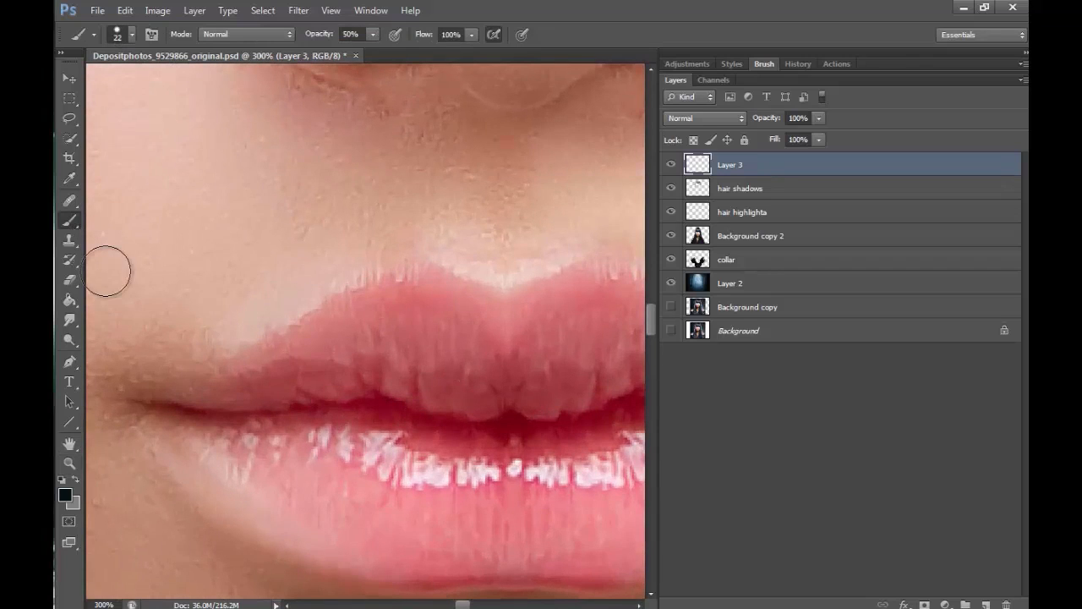
pyautogui.press('[')
pyautogui.press('[')
pyautogui.press('[')
pyautogui.press('[')
pyautogui.press('[')
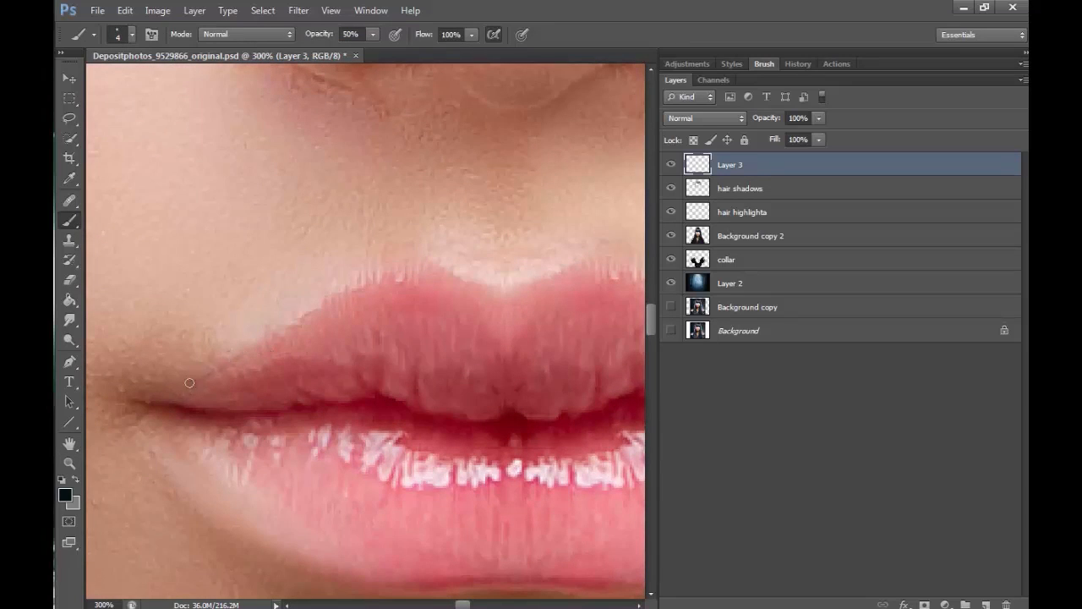
pyautogui.moveTo(188, 386)
pyautogui.mouseDown()
pyautogui.moveTo(362, 290)
pyautogui.moveTo(305, 317)
pyautogui.moveTo(335, 312)
pyautogui.moveTo(360, 285)
pyautogui.moveTo(326, 309)
pyautogui.moveTo(429, 262)
pyautogui.moveTo(410, 265)
pyautogui.moveTo(528, 293)
pyautogui.moveTo(520, 286)
pyautogui.moveTo(590, 260)
pyautogui.moveTo(196, 380)
pyautogui.moveTo(361, 269)
pyautogui.moveTo(397, 271)
pyautogui.moveTo(511, 315)
pyautogui.moveTo(407, 272)
pyautogui.moveTo(618, 385)
pyautogui.mouseUp()
pyautogui.moveTo(419, 275); pyautogui.dragTo(580, 361)
# Outline the lower lip along its bottom edge and up to the right mouth corner on Layer 3 with an 8 px dark brush
pyautogui.scroll(-3, 632, 385)
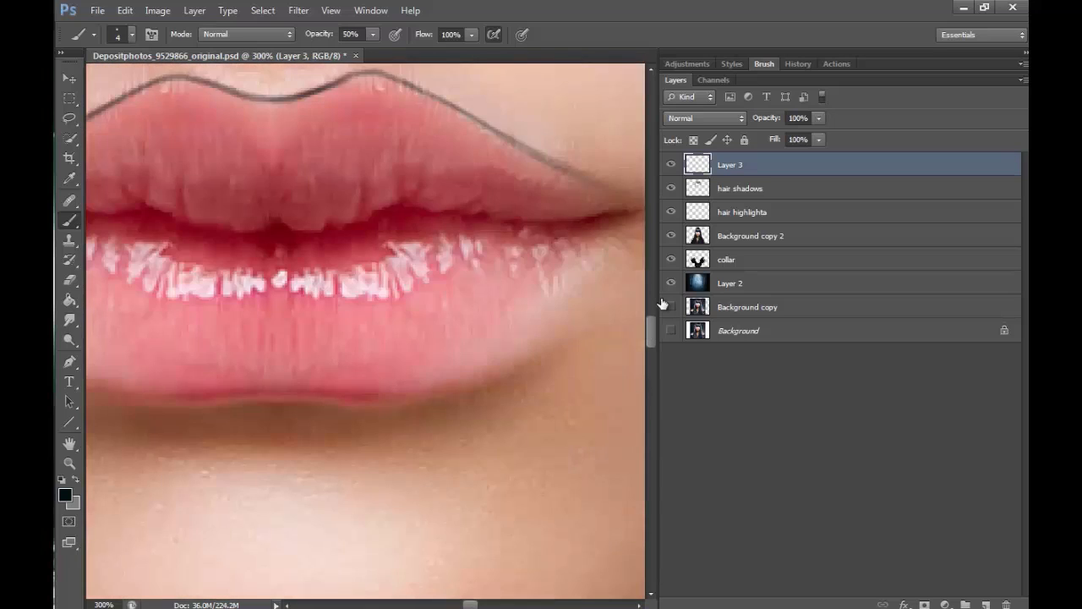
pyautogui.hscroll(-3, 365, 331)
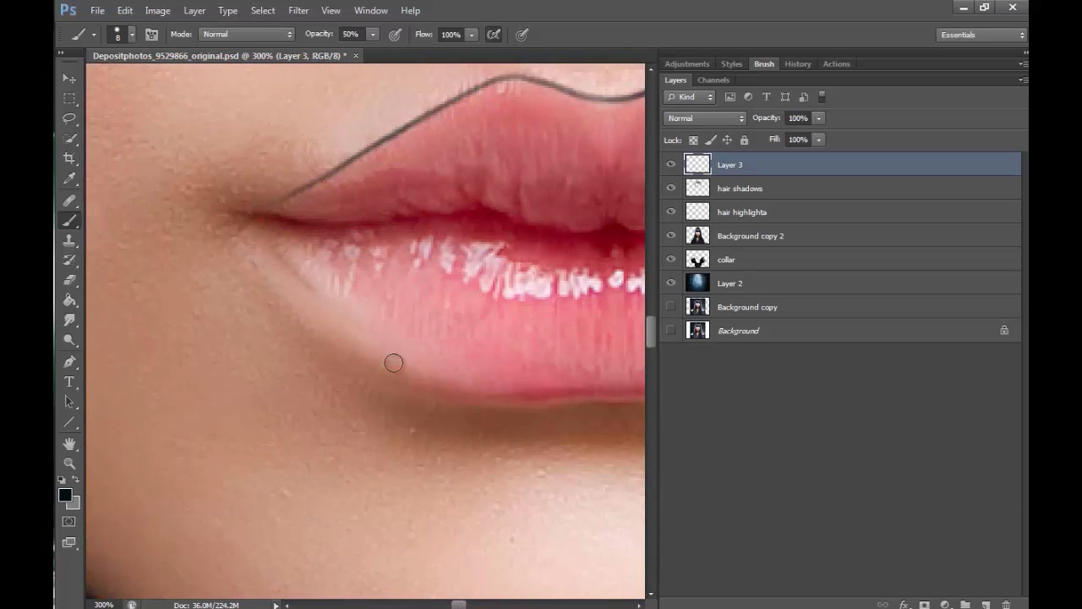
pyautogui.moveTo(394, 363)
pyautogui.mouseDown()
pyautogui.moveTo(295, 263)
pyautogui.moveTo(451, 387)
pyautogui.moveTo(609, 400)
pyautogui.mouseUp()
pyautogui.hscroll(5, 490, 573)
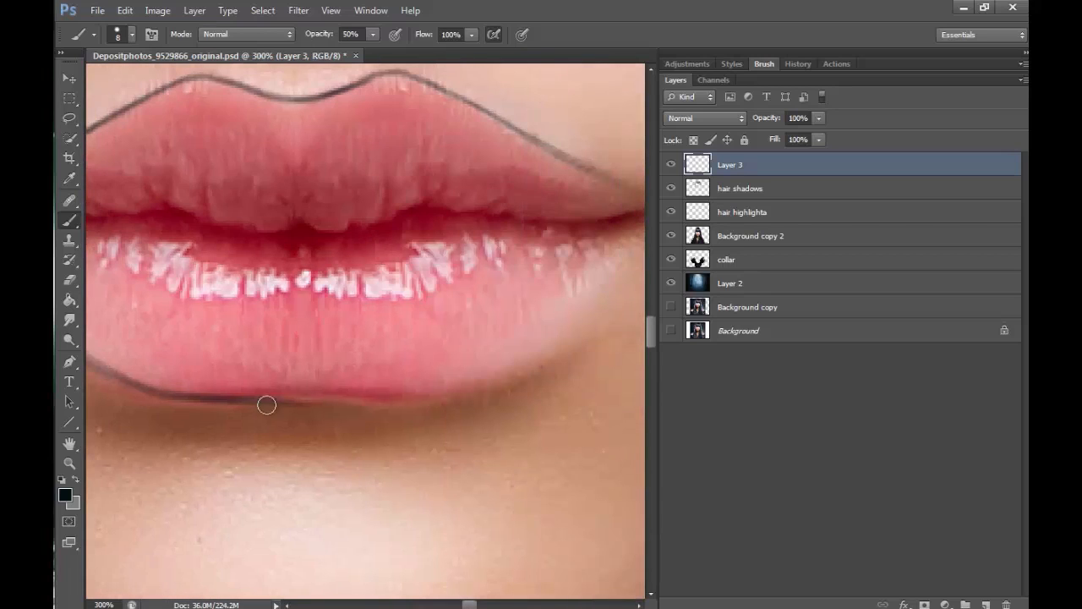
pyautogui.moveTo(268, 403); pyautogui.dragTo(448, 385)
pyautogui.moveTo(510, 353); pyautogui.dragTo(571, 302)
pyautogui.scroll(8, 560, 316)
pyautogui.moveTo(649, 291); pyautogui.dragTo(649, 328)
pyautogui.moveTo(626, 306); pyautogui.dragTo(529, 389)
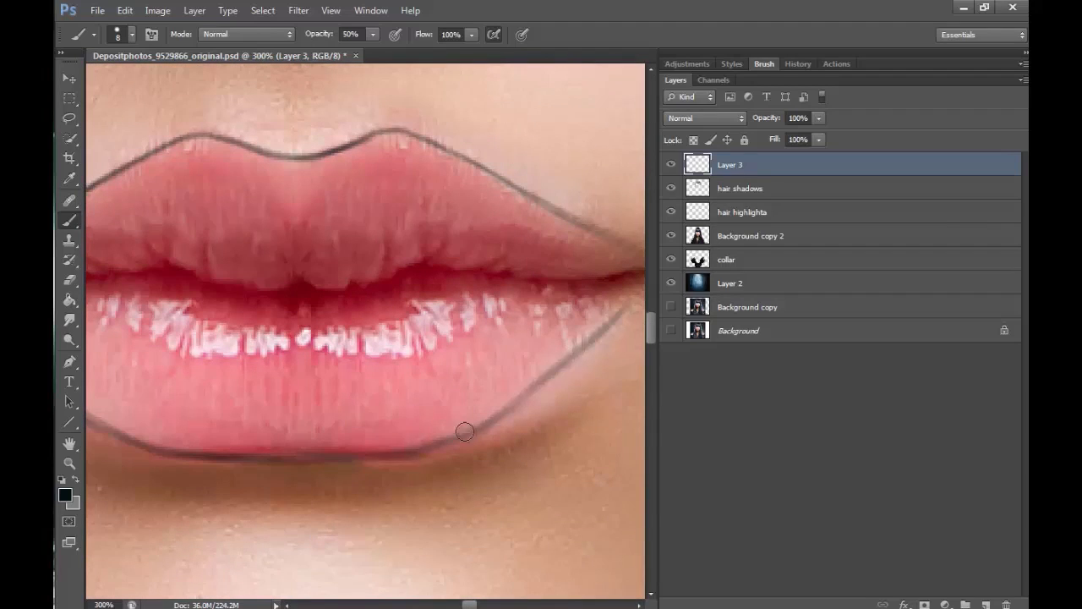
# Thicken the dark outline along the right side of the lower lip up to the mouth corner
pyautogui.moveTo(396, 455); pyautogui.dragTo(599, 342)
pyautogui.moveTo(433, 442); pyautogui.dragTo(586, 351)
pyautogui.moveTo(469, 604); pyautogui.dragTo(474, 604)
pyautogui.moveTo(539, 286)
pyautogui.mouseDown()
pyautogui.moveTo(452, 357)
pyautogui.moveTo(304, 448)
pyautogui.mouseUp()
pyautogui.moveTo(306, 447); pyautogui.dragTo(443, 372)
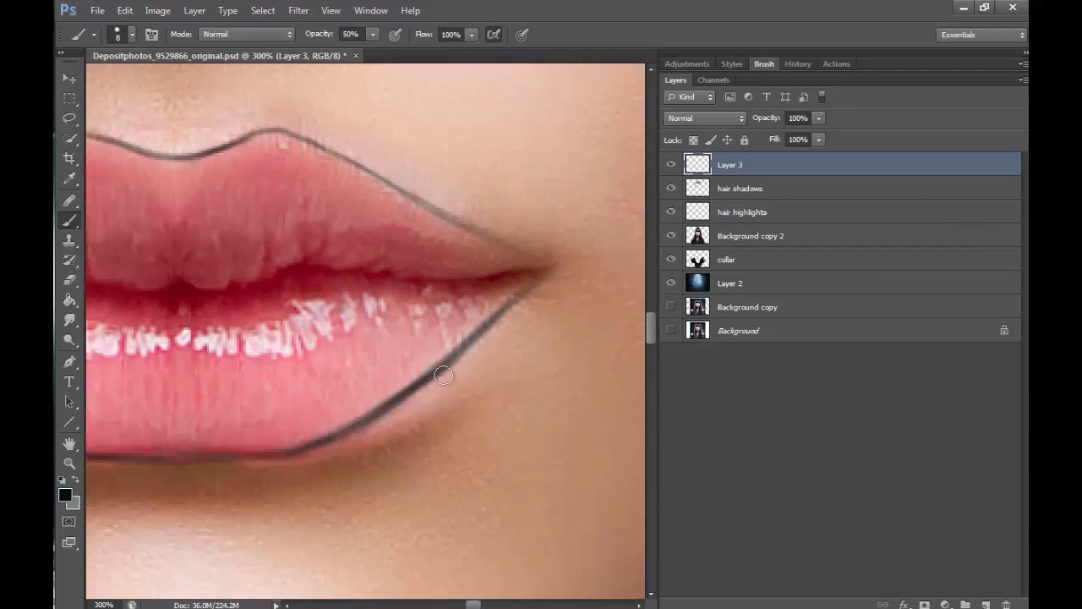
# Darken the lip outline along the bottom centre and left side of the lower lip at 50% brush opacity
pyautogui.moveTo(473, 605); pyautogui.dragTo(468, 604)
pyautogui.moveTo(311, 457)
pyautogui.mouseDown()
pyautogui.moveTo(431, 454)
pyautogui.moveTo(541, 405)
pyautogui.mouseUp()
pyautogui.moveTo(226, 459); pyautogui.dragTo(389, 457)
pyautogui.moveTo(468, 605); pyautogui.dragTo(462, 605)
pyautogui.moveTo(221, 357)
pyautogui.mouseDown()
pyautogui.moveTo(169, 292)
pyautogui.moveTo(321, 428)
pyautogui.mouseUp()
pyautogui.moveTo(372, 448)
pyautogui.mouseDown()
pyautogui.moveTo(272, 396)
pyautogui.moveTo(388, 453)
pyautogui.mouseUp()
pyautogui.moveTo(174, 263)
pyautogui.mouseDown()
pyautogui.moveTo(412, 138)
pyautogui.moveTo(544, 161)
pyautogui.moveTo(598, 139)
pyautogui.mouseUp()
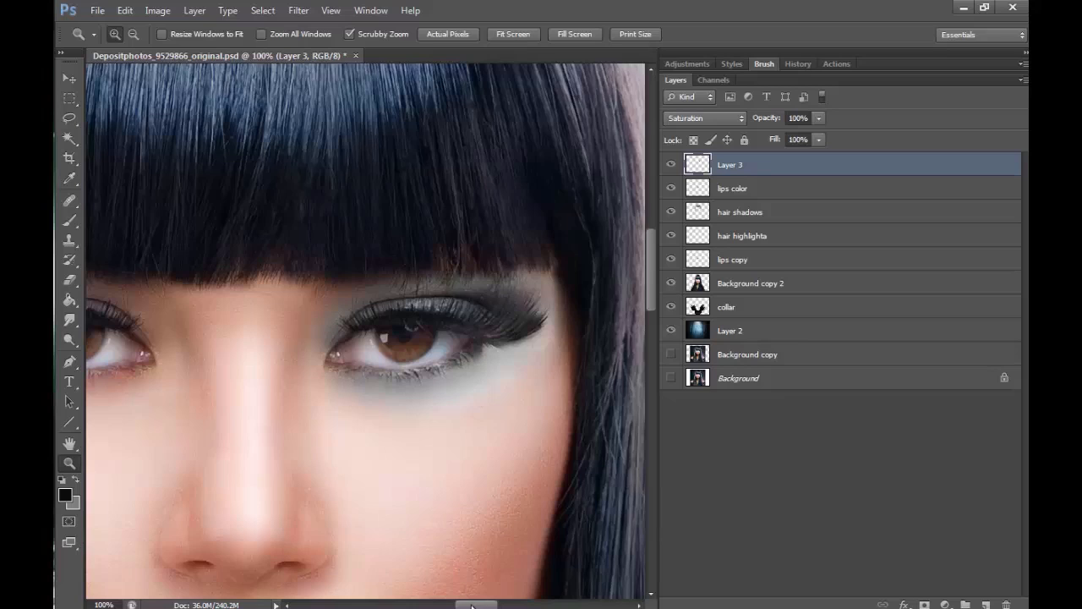
# Rename the eye colour layer Layer 3 as "eye make up" and duplicate it within the same document
pyautogui.hscroll(-5, 455, 583)
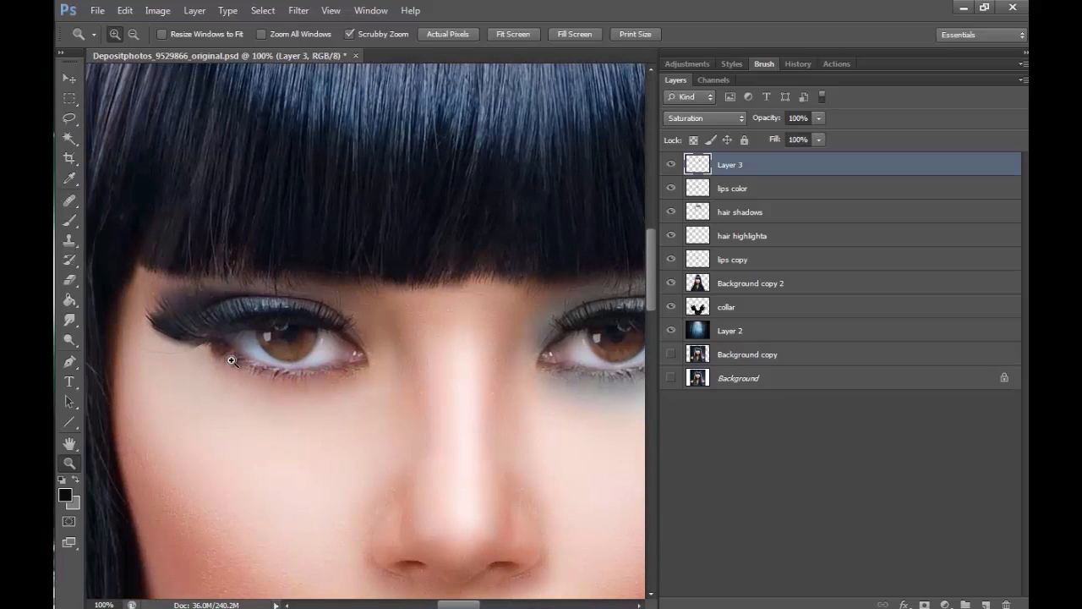
pyautogui.moveTo(468, 606); pyautogui.dragTo(476, 606)
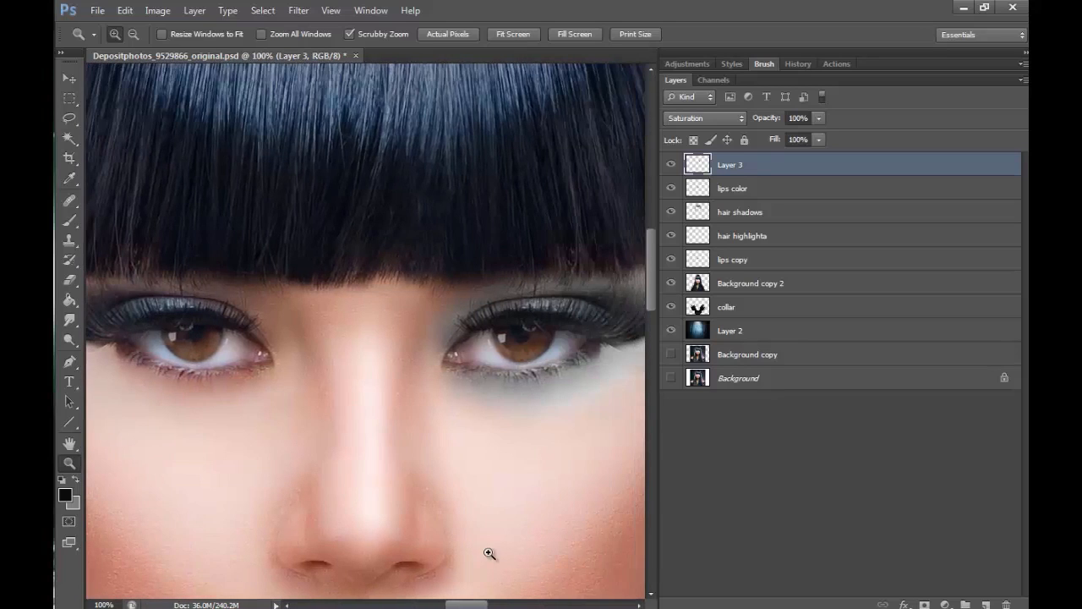
pyautogui.doubleClick(732, 165)
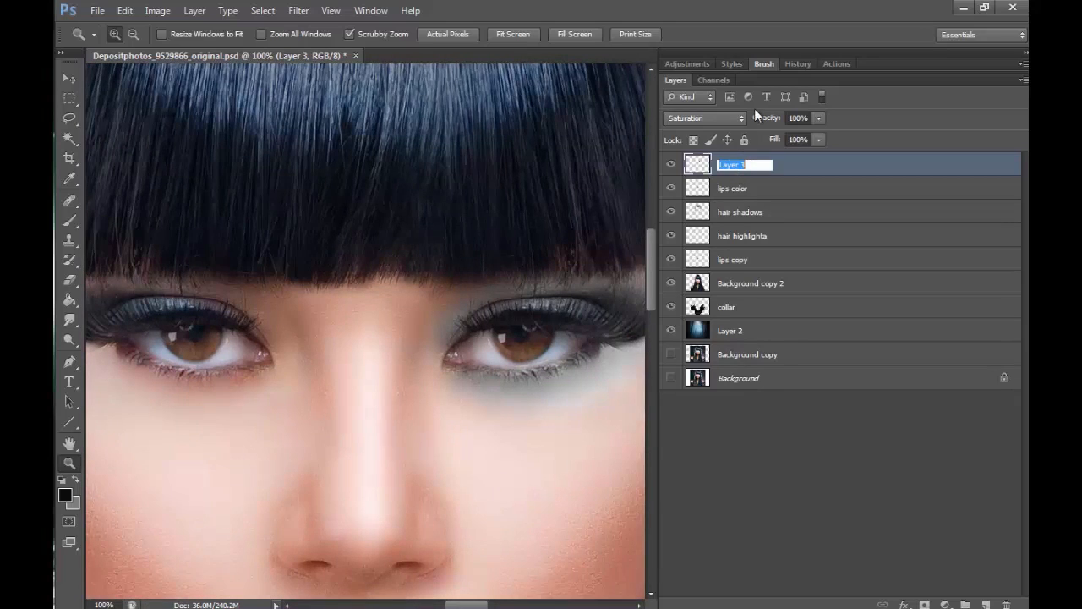
pyautogui.write('eye make up')
pyautogui.press('Return')
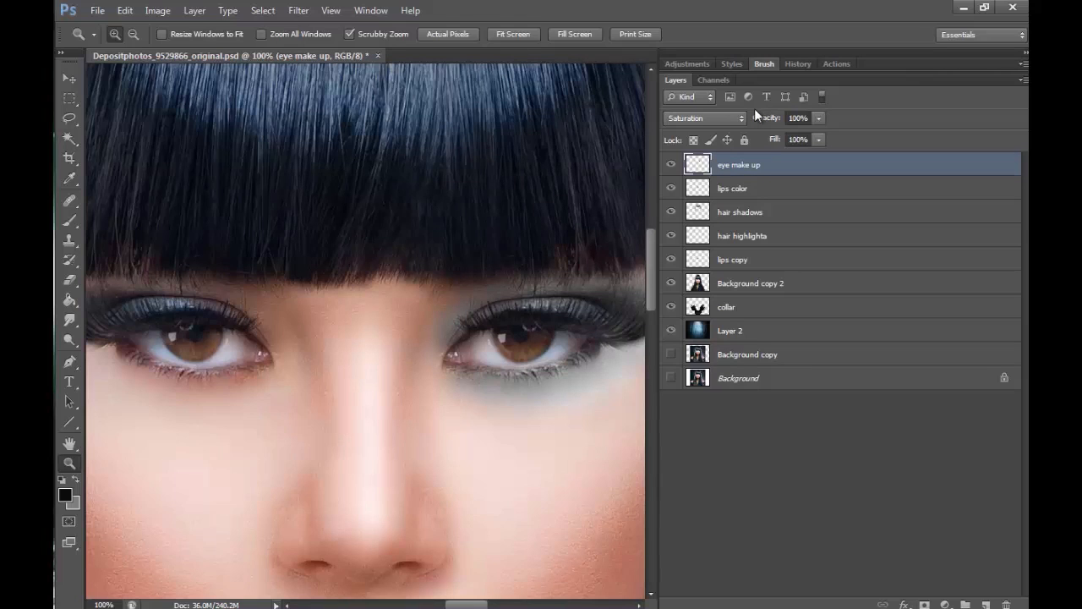
pyautogui.rightClick(755, 171)
pyautogui.click(805, 133)
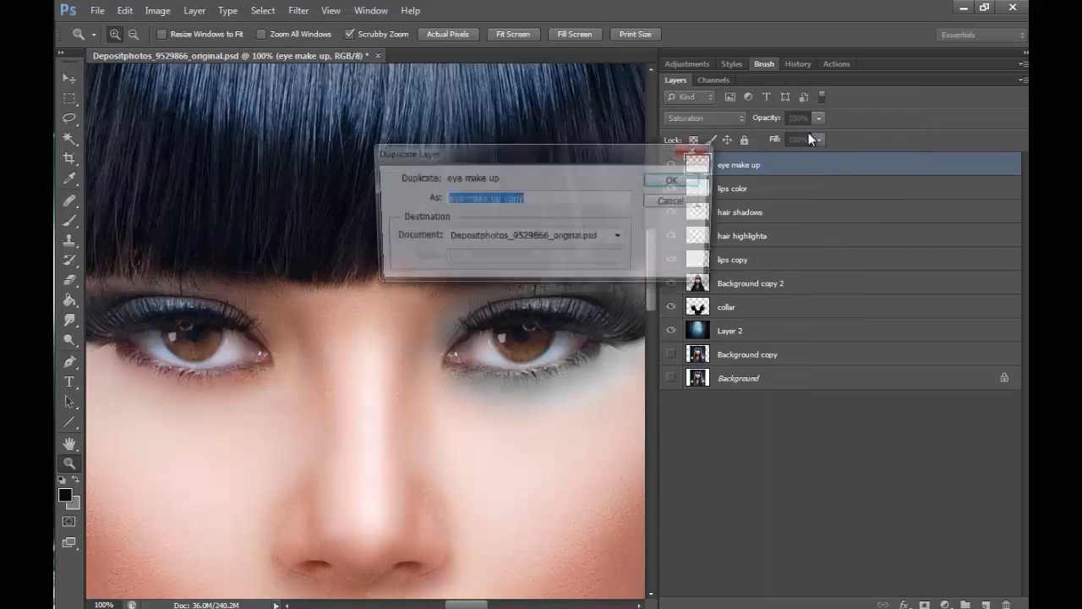
pyautogui.click(682, 176)
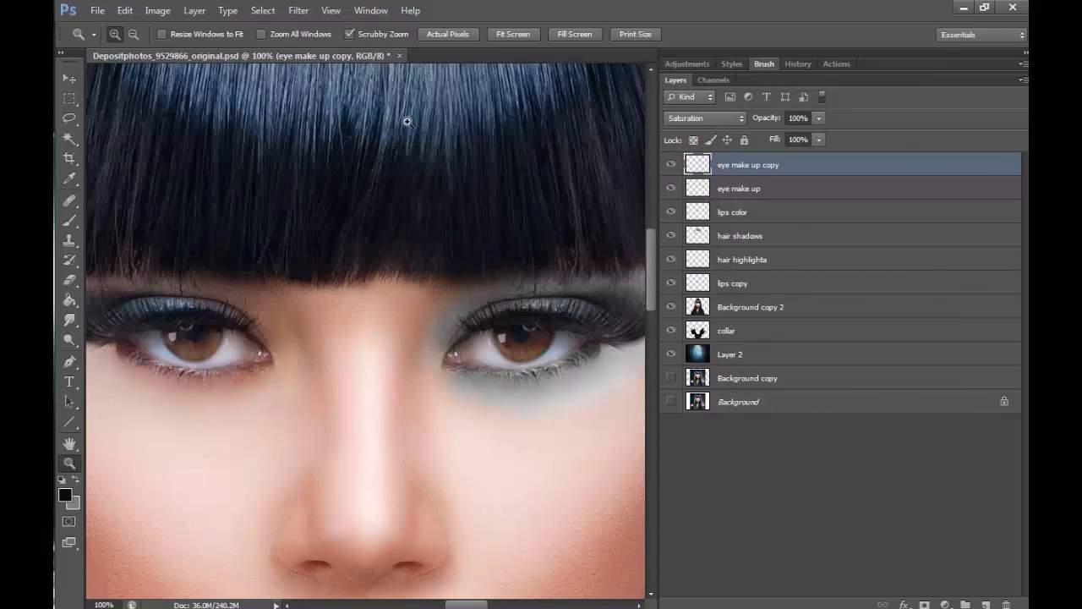
# Flip the eye make up copy horizontally and move it over the opposite, untreated eye
pyautogui.click(125, 10)
pyautogui.moveTo(316, 309)
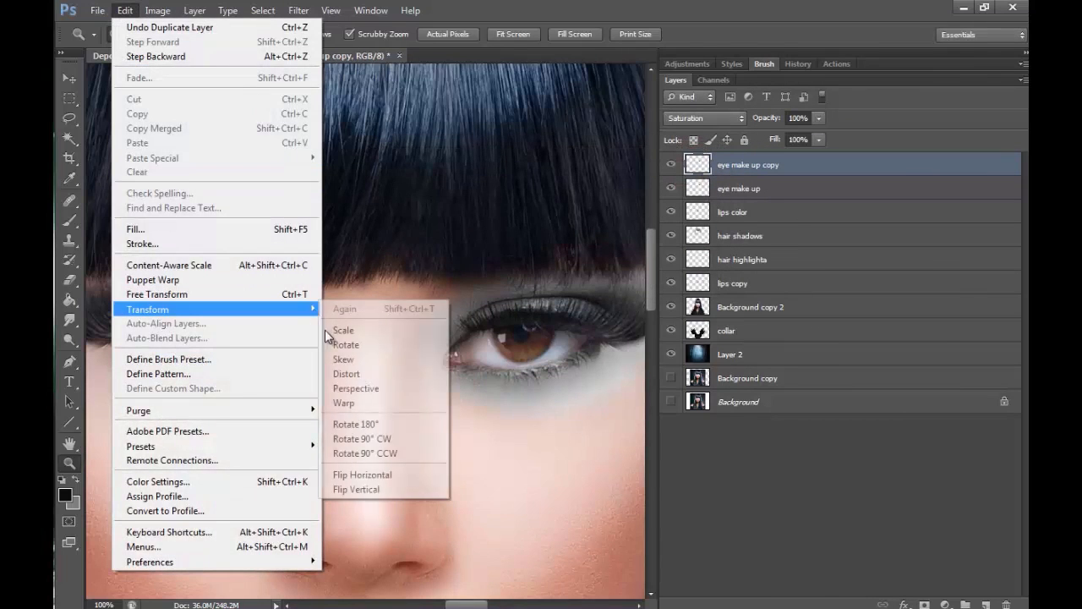
pyautogui.click(406, 477)
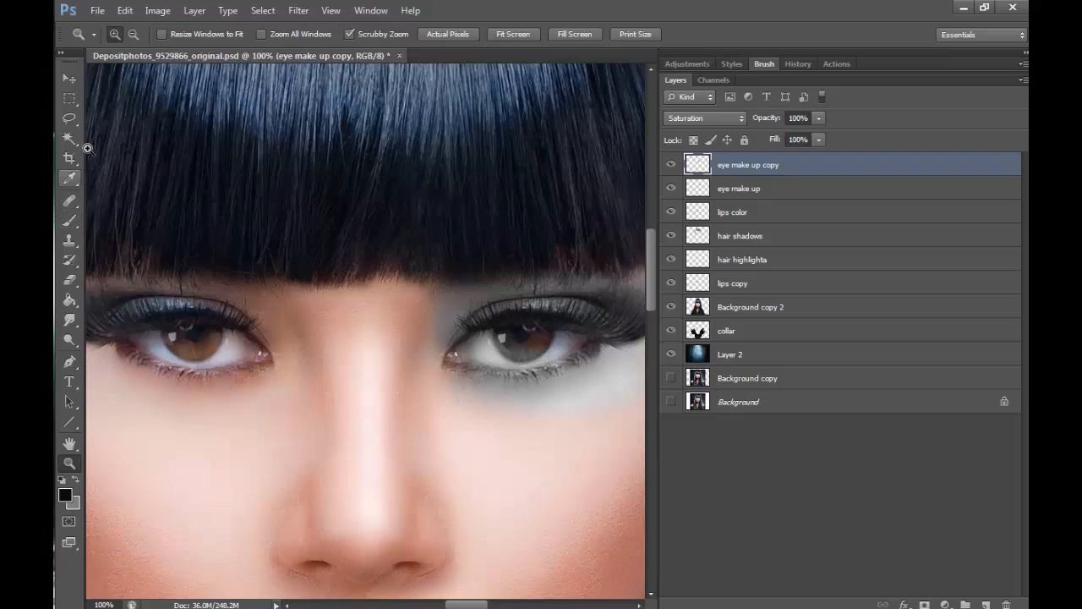
pyautogui.click(70, 79)
pyautogui.moveTo(480, 318); pyautogui.dragTo(199, 318)
pyautogui.moveTo(476, 606); pyautogui.dragTo(469, 606)
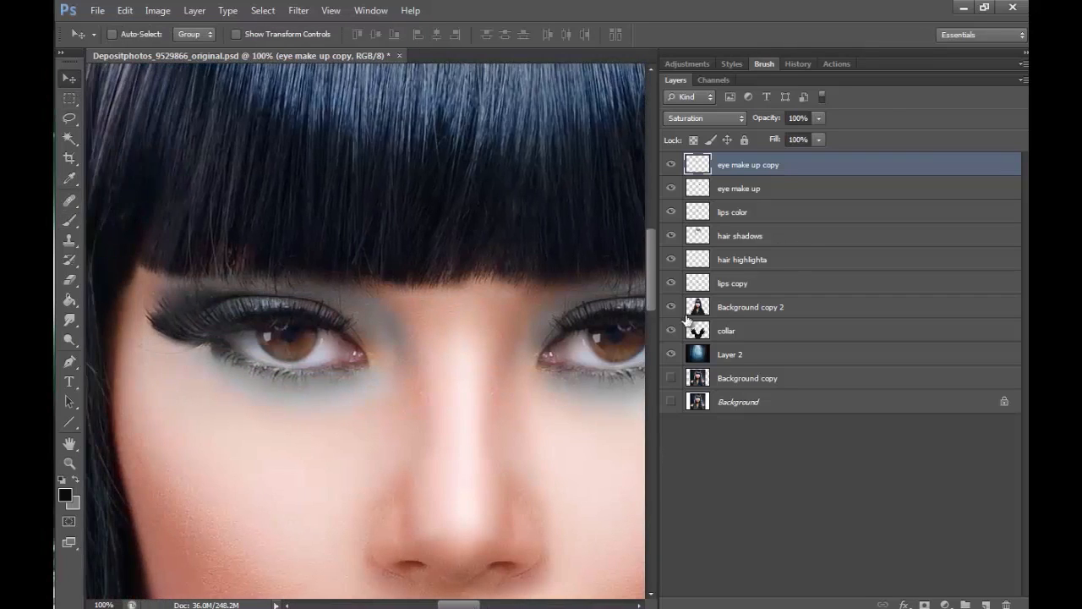
pyautogui.moveTo(364, 377); pyautogui.dragTo(350, 374)
# Fine-tune the mirrored make-up's position around the eye in Normal blend mode, and set its blend mode back to Saturation
pyautogui.click(725, 119)
pyautogui.click(713, 138)
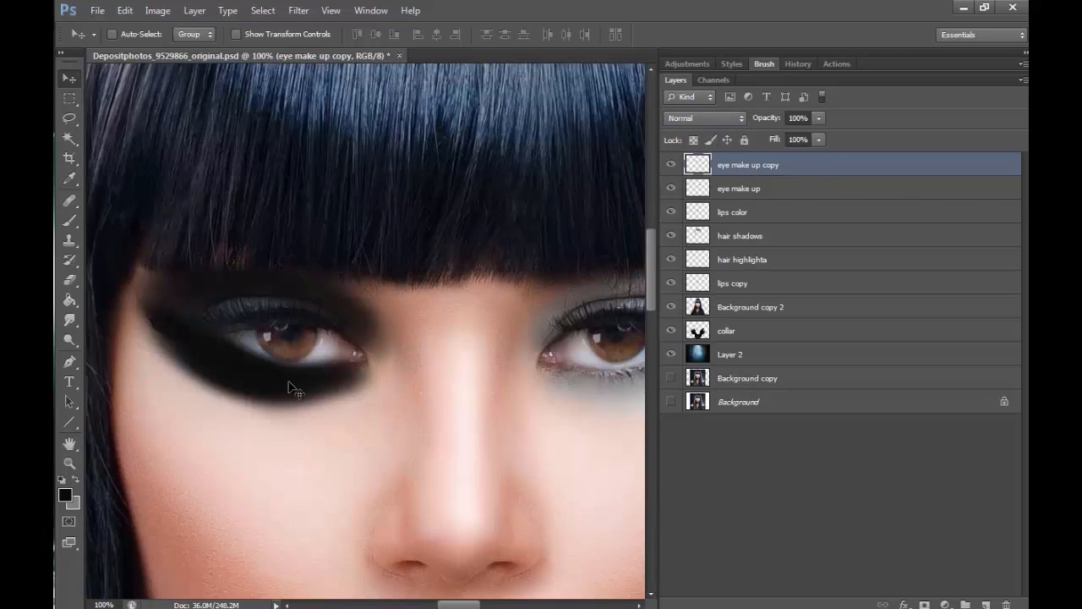
pyautogui.moveTo(291, 388); pyautogui.dragTo(285, 393)
pyautogui.click(720, 123)
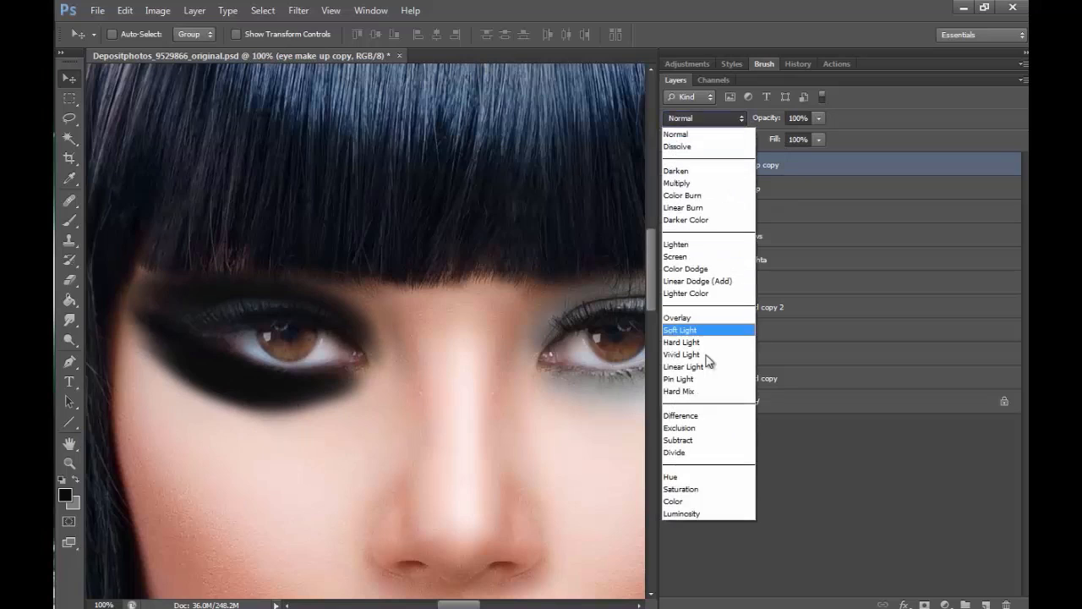
pyautogui.click(667, 492)
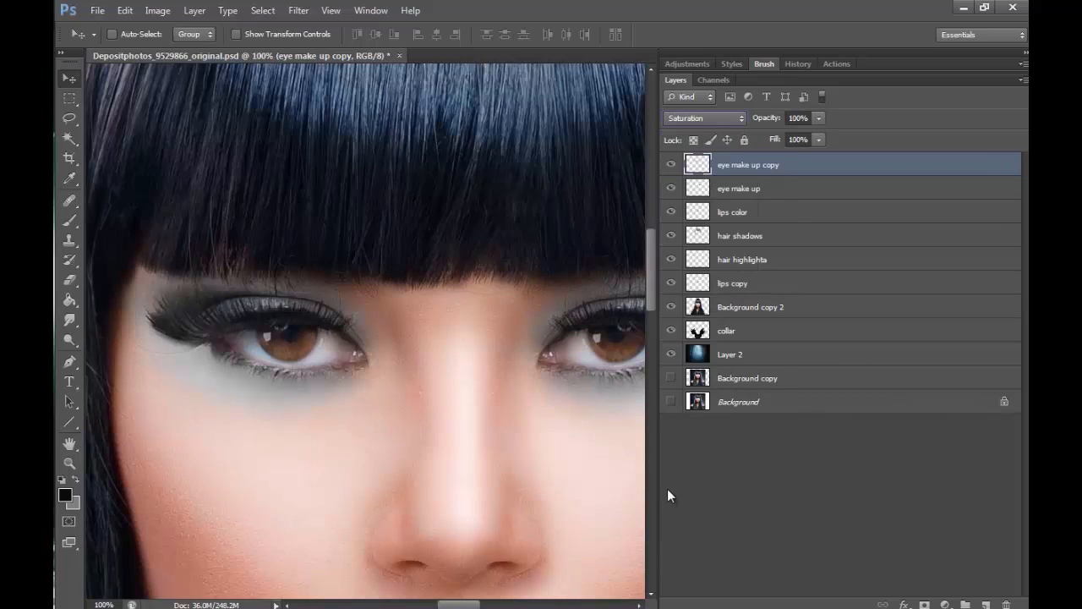
pyautogui.click(69, 462)
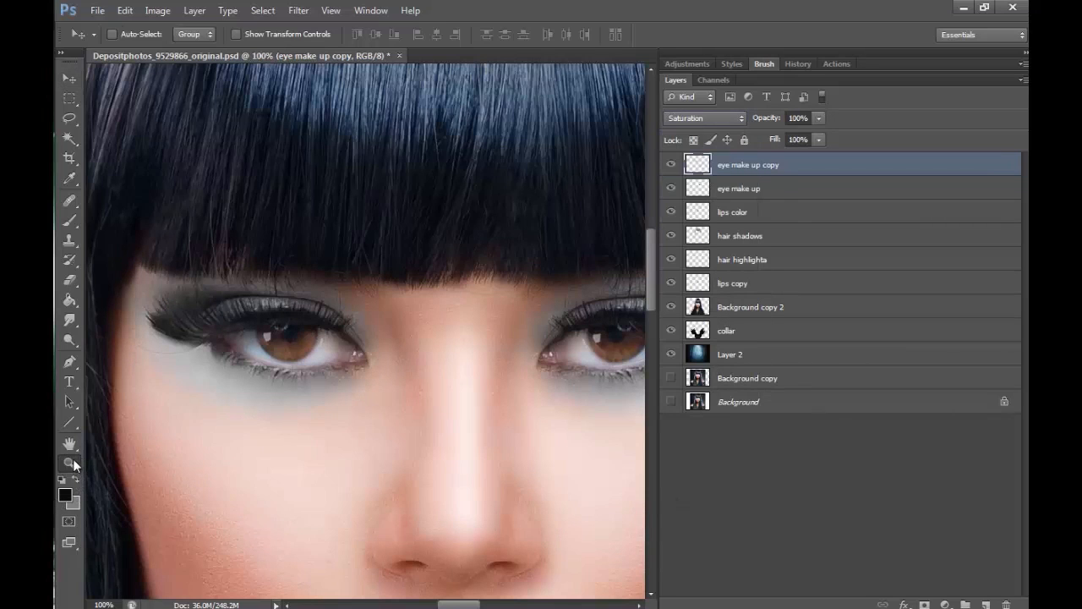
pyautogui.keyDown('alt'); pyautogui.click(486, 242); pyautogui.keyUp('alt')
pyautogui.keyDown('alt'); pyautogui.click(487, 243); pyautogui.keyUp('alt')
pyautogui.keyDown('alt'); pyautogui.click(487, 243); pyautogui.keyUp('alt')
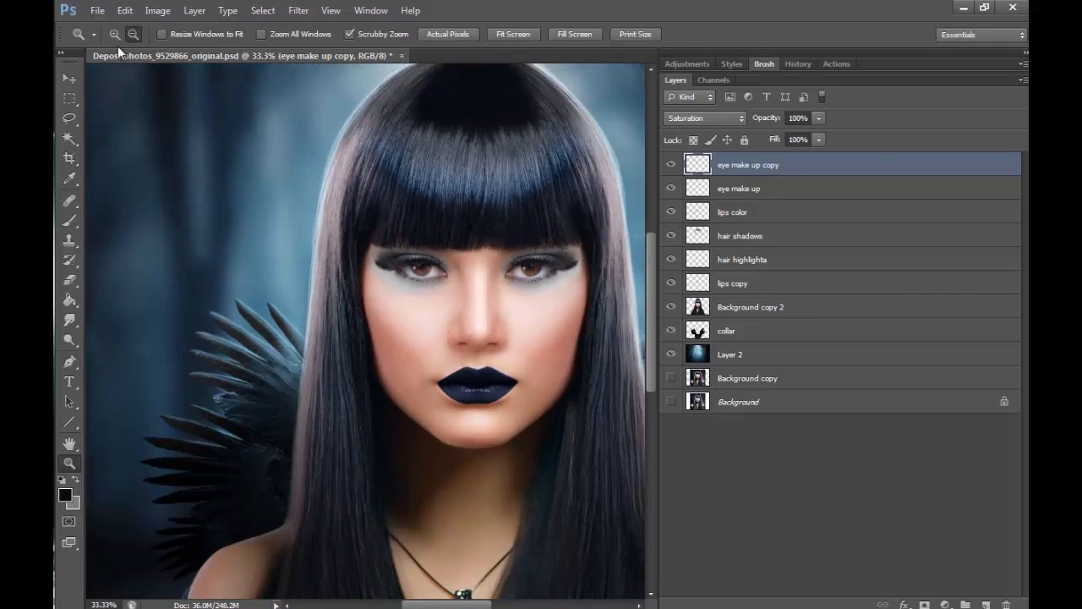
# Paint white on Layer 8 near the inner eye corners at 52% brush opacity and set the layer's blend mode to Soft Light
pyautogui.click(387, 245)
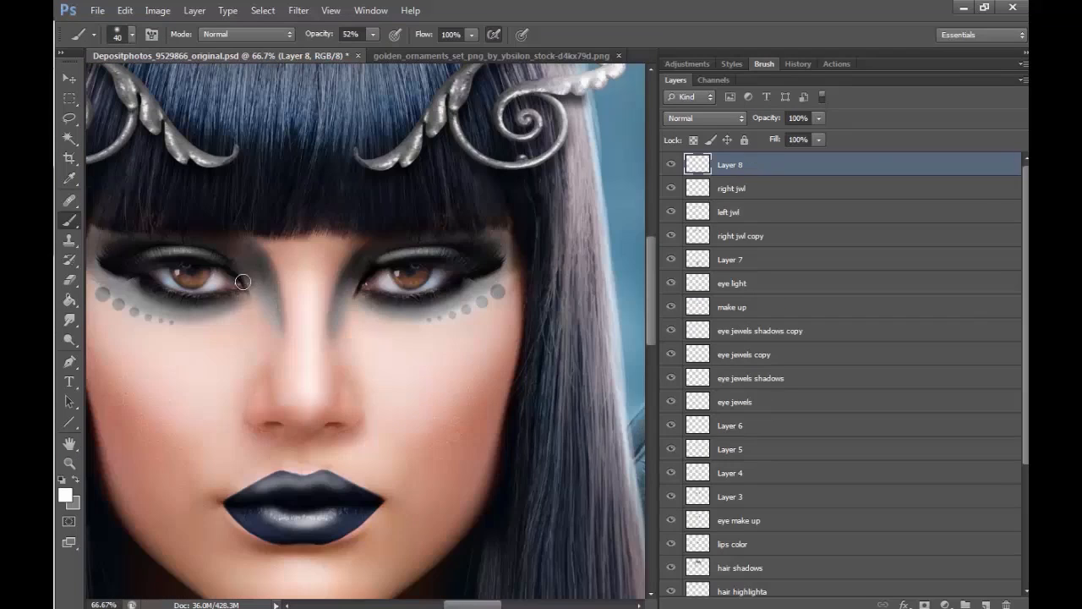
pyautogui.moveTo(258, 305); pyautogui.dragTo(244, 270)
pyautogui.moveTo(369, 284); pyautogui.dragTo(353, 302)
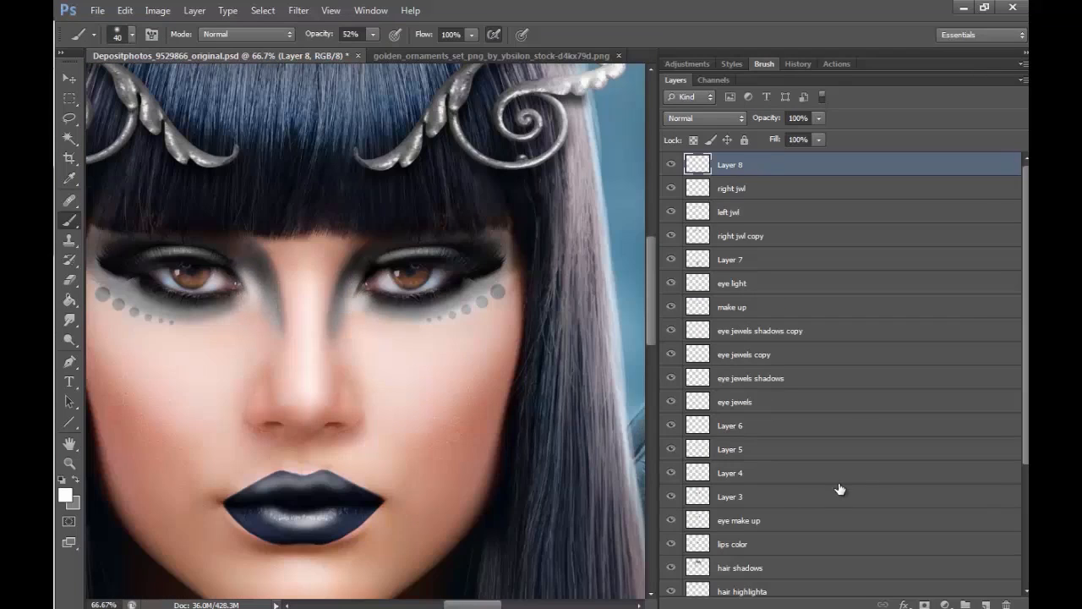
pyautogui.click(728, 117)
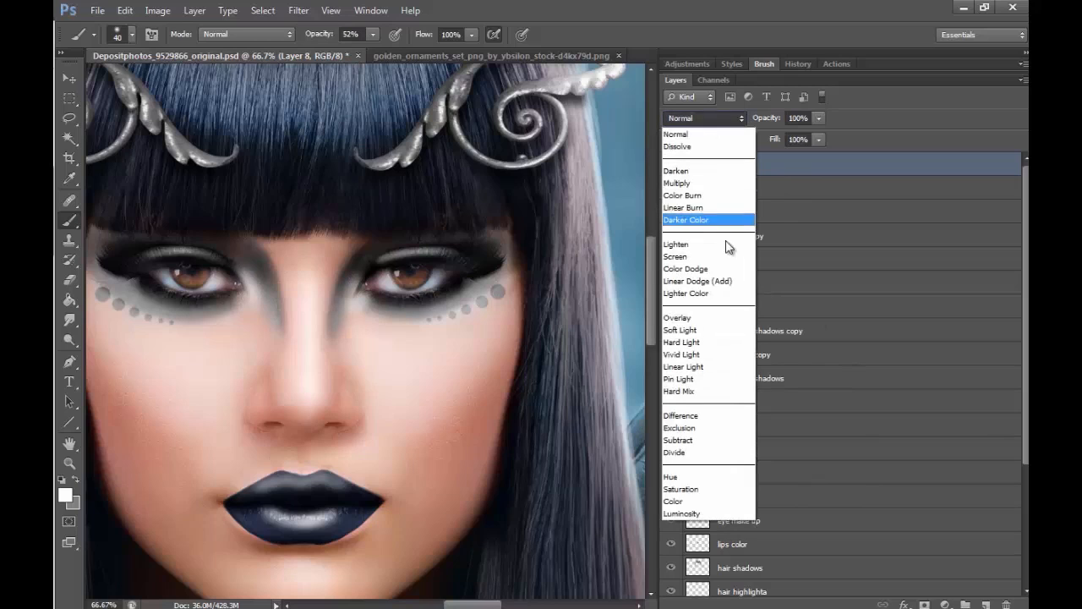
pyautogui.click(701, 330)
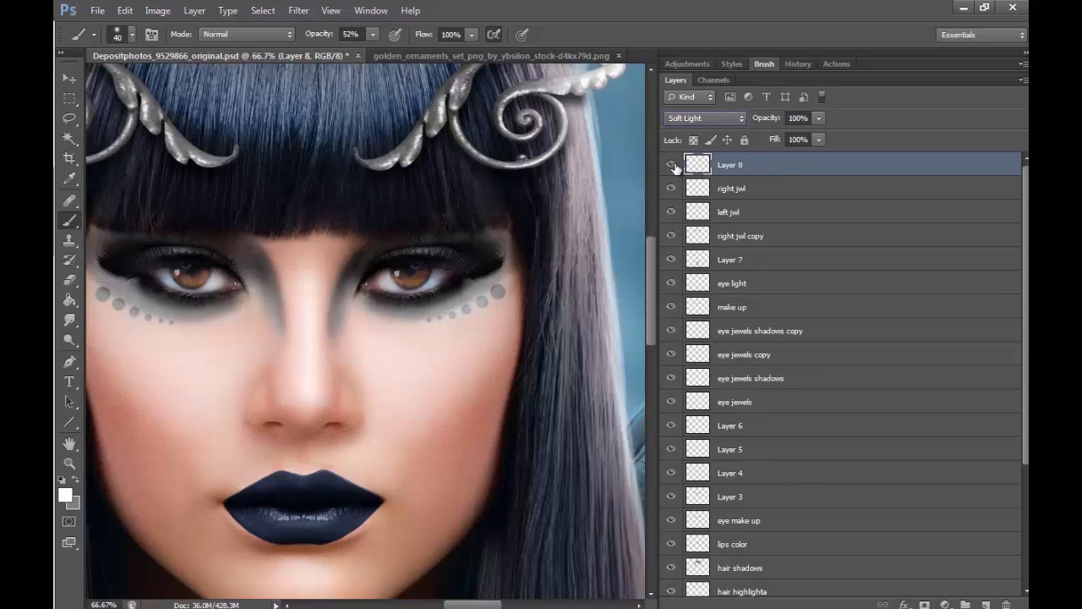
# Compare the portrait with and without Layer 8, both close up and in the wider view
pyautogui.click(673, 165)
pyautogui.click(672, 165)
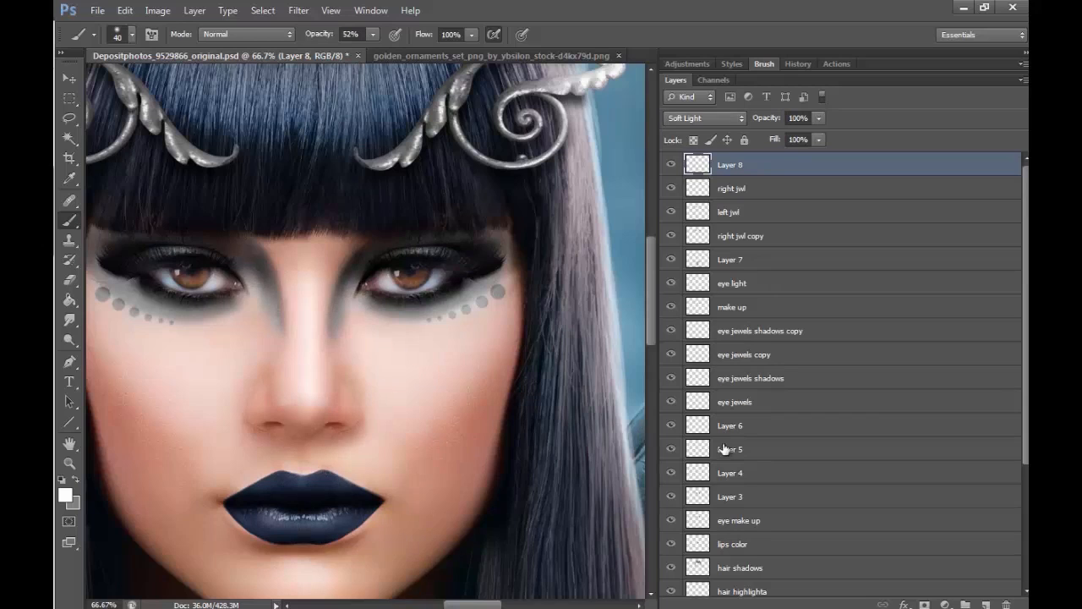
pyautogui.click(70, 463)
pyautogui.click(411, 242)
pyautogui.click(411, 242)
pyautogui.click(411, 241)
pyautogui.click(673, 166)
pyautogui.click(673, 167)
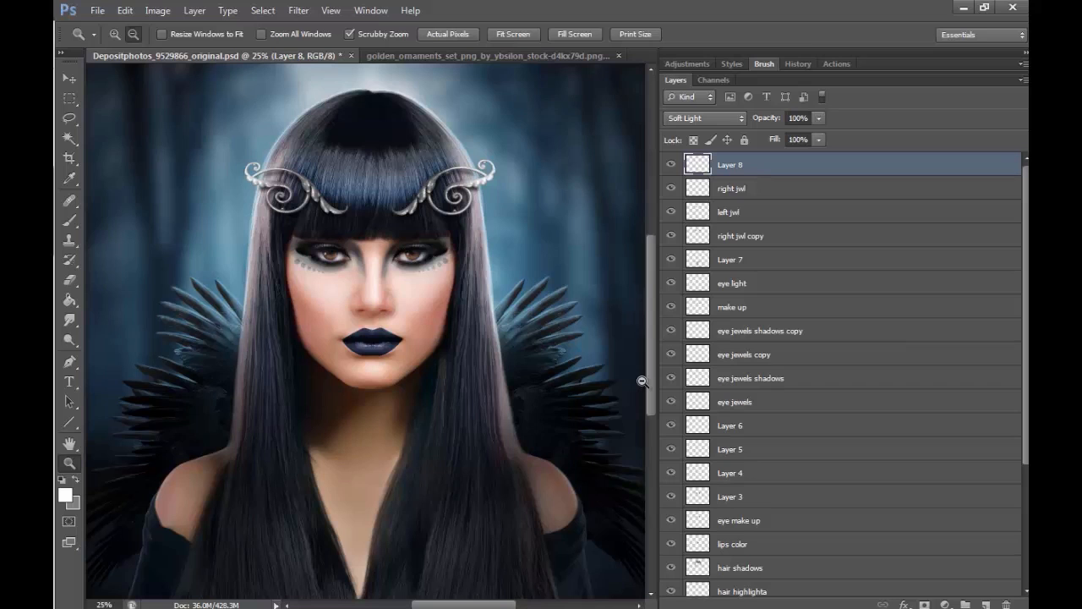
pyautogui.click(376, 268)
pyautogui.click(376, 268)
pyautogui.click(386, 273)
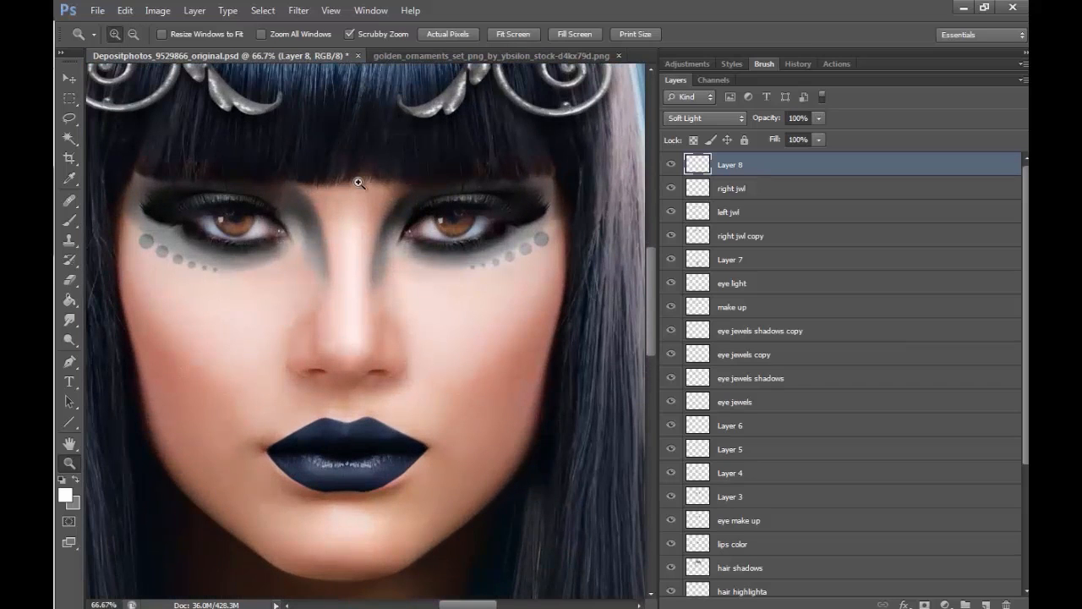
# Examine the blue-tinted irises of both eyes up close and in the full composite
pyautogui.click(70, 220)
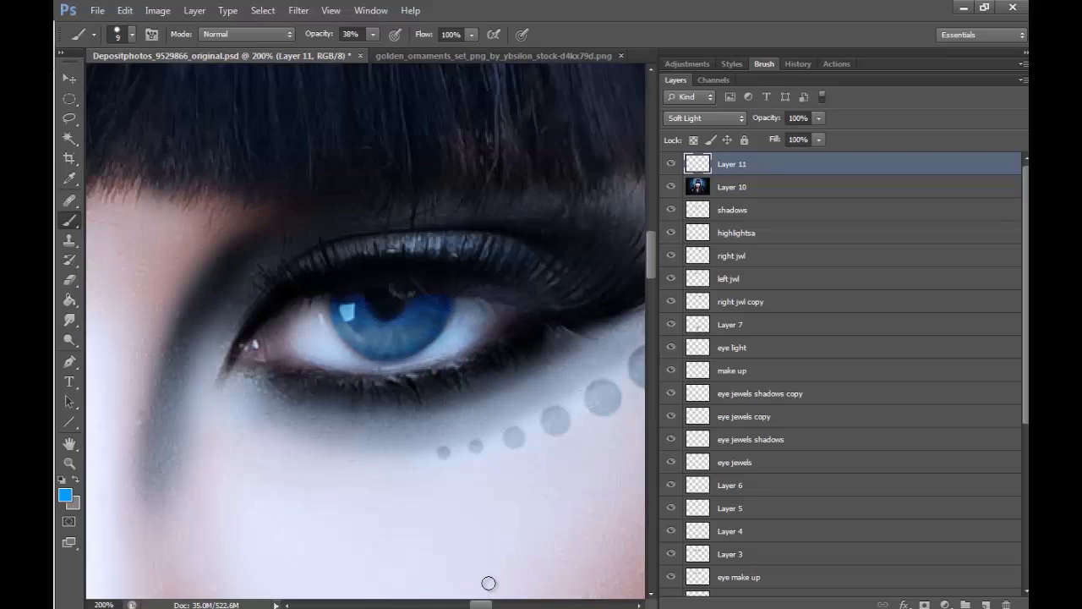
pyautogui.moveTo(484, 605); pyautogui.dragTo(451, 604)
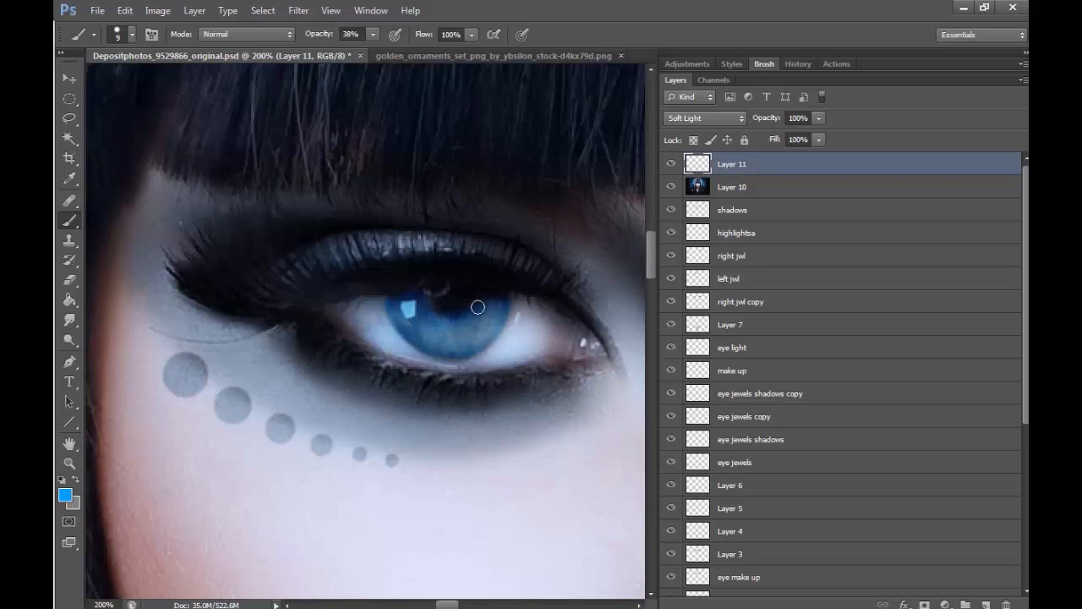
pyautogui.click(73, 461)
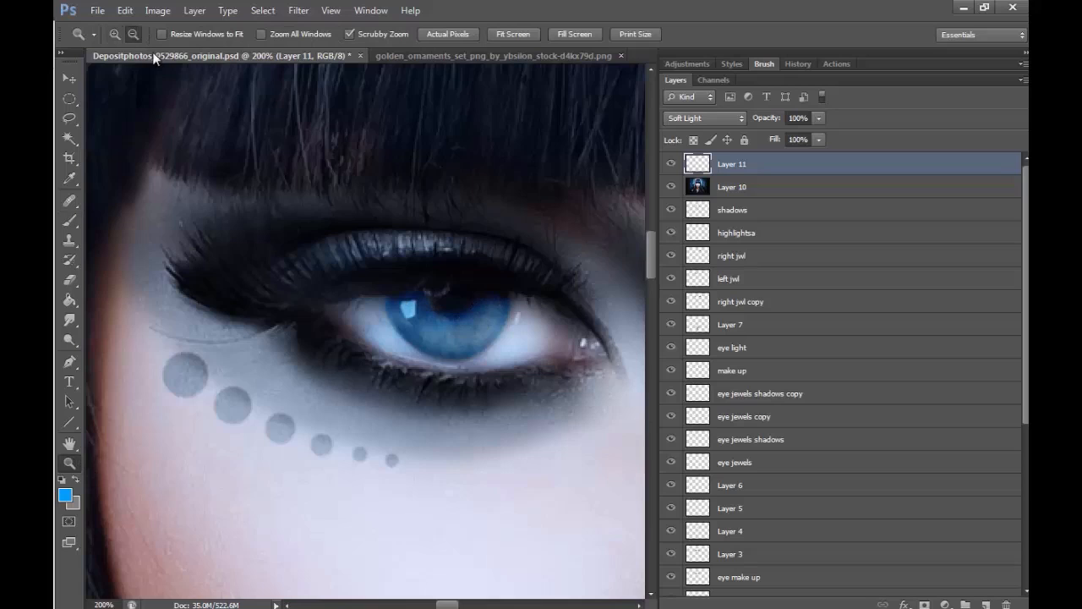
pyautogui.click(468, 198)
pyautogui.click(469, 198)
pyautogui.click(470, 197)
pyautogui.click(499, 185)
pyautogui.click(507, 181)
pyautogui.click(553, 169)
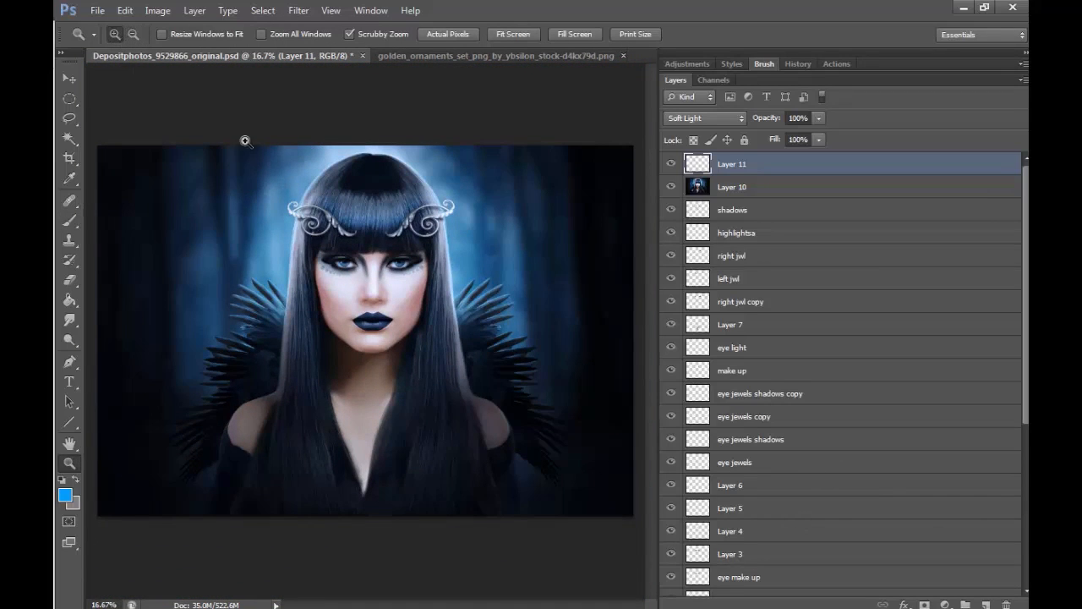
# Merge Layer 11 down into Layer 10 and add a new empty layer above it for painting on the eye
pyautogui.moveTo(383, 253); pyautogui.dragTo(380, 252)
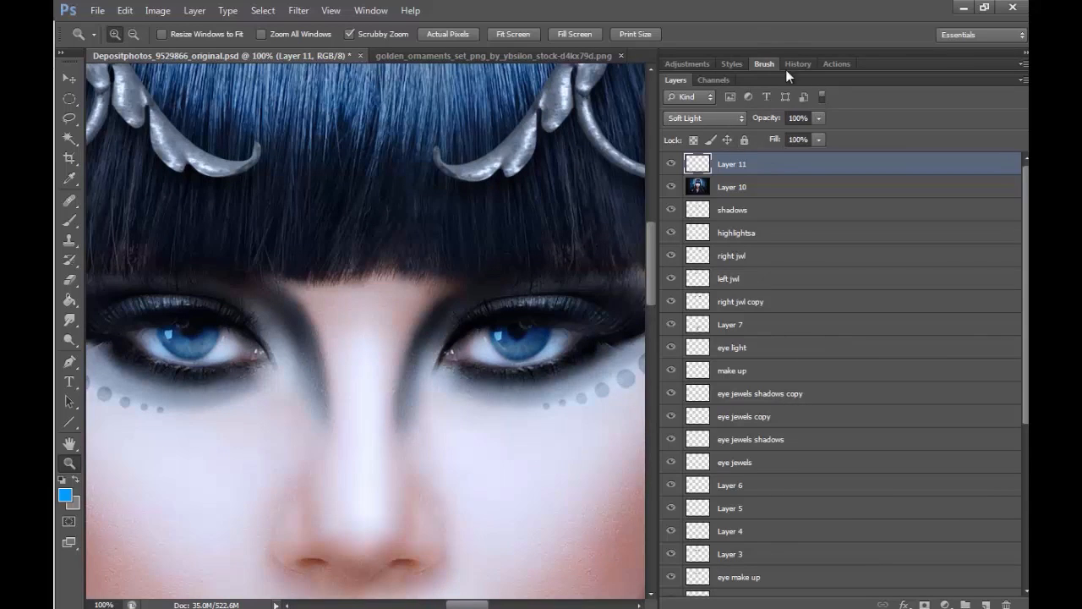
pyautogui.click(194, 11)
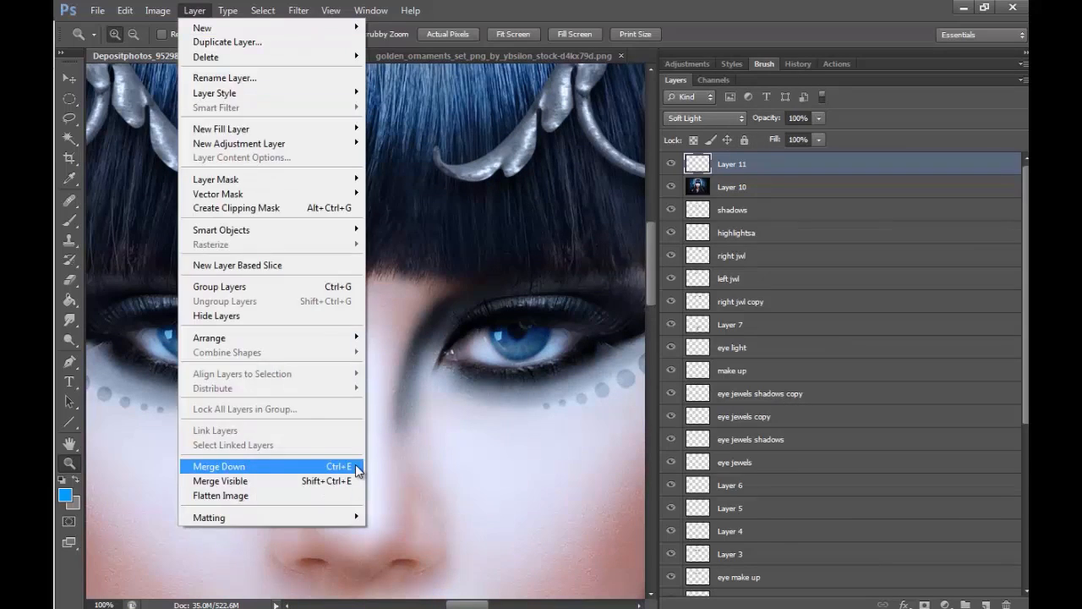
pyautogui.click(211, 464)
pyautogui.click(986, 600)
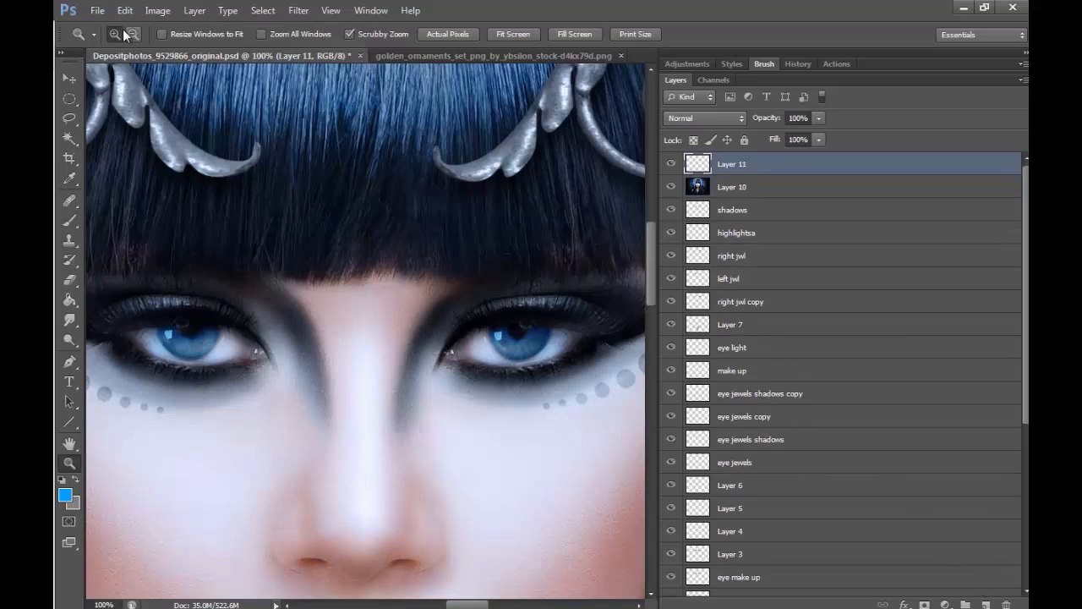
pyautogui.click(560, 328)
pyautogui.click(70, 177)
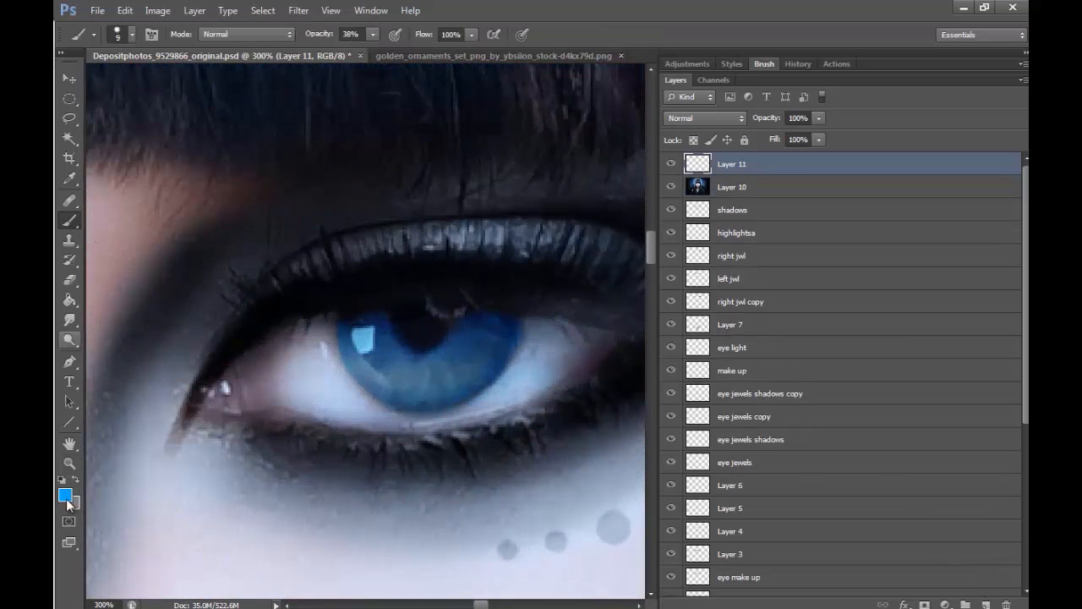
# Paint white over the lower iris of the eye on the image's right, on Layer 11, with a soft 25 px brush at 38% opacity
pyautogui.click(65, 495)
pyautogui.click(702, 136)
pyautogui.press('b')
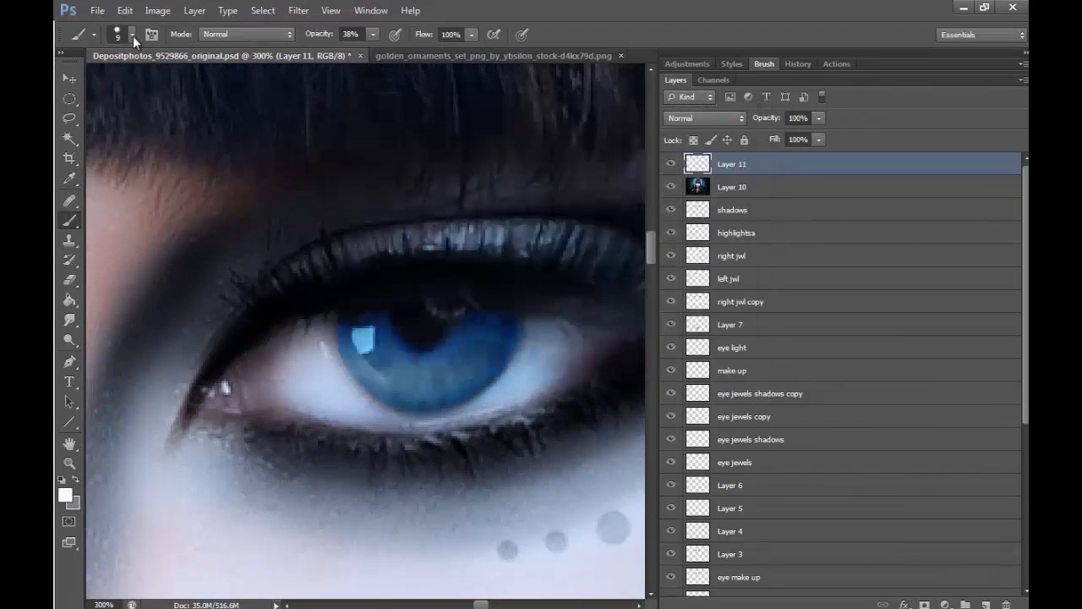
pyautogui.click(131, 35)
pyautogui.click(185, 152)
pyautogui.click(495, 34)
pyautogui.press(']')
pyautogui.press(']')
pyautogui.press(']')
pyautogui.moveTo(367, 340)
pyautogui.mouseDown()
pyautogui.moveTo(409, 379)
pyautogui.moveTo(405, 367)
pyautogui.moveTo(423, 376)
pyautogui.mouseUp()
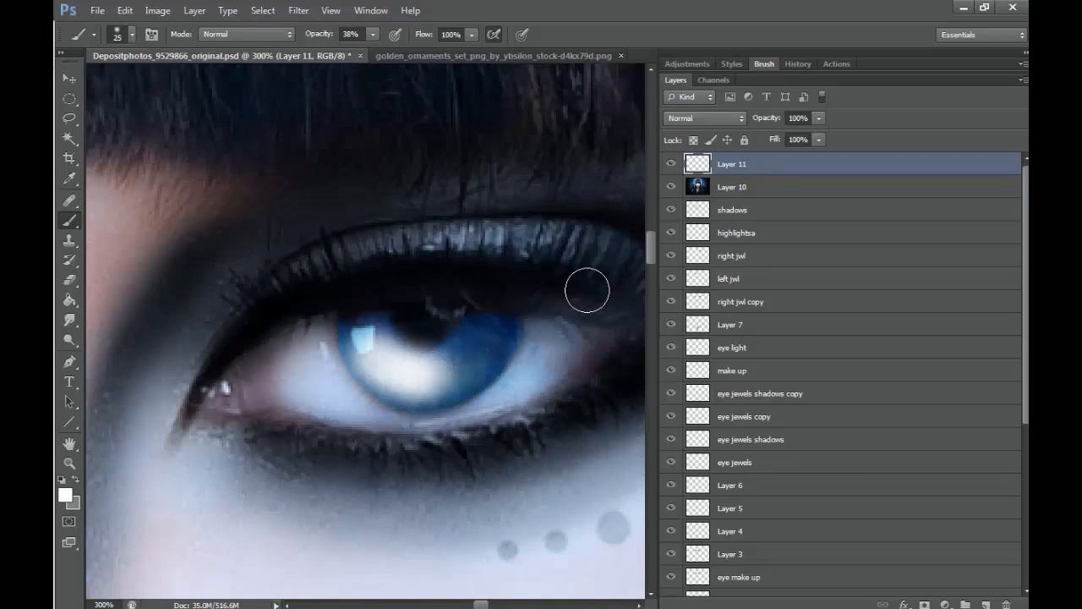
# Set Layer 11's blend mode to Overlay and paint white over the iris of the eye on the image's left
pyautogui.click(725, 121)
pyautogui.click(700, 319)
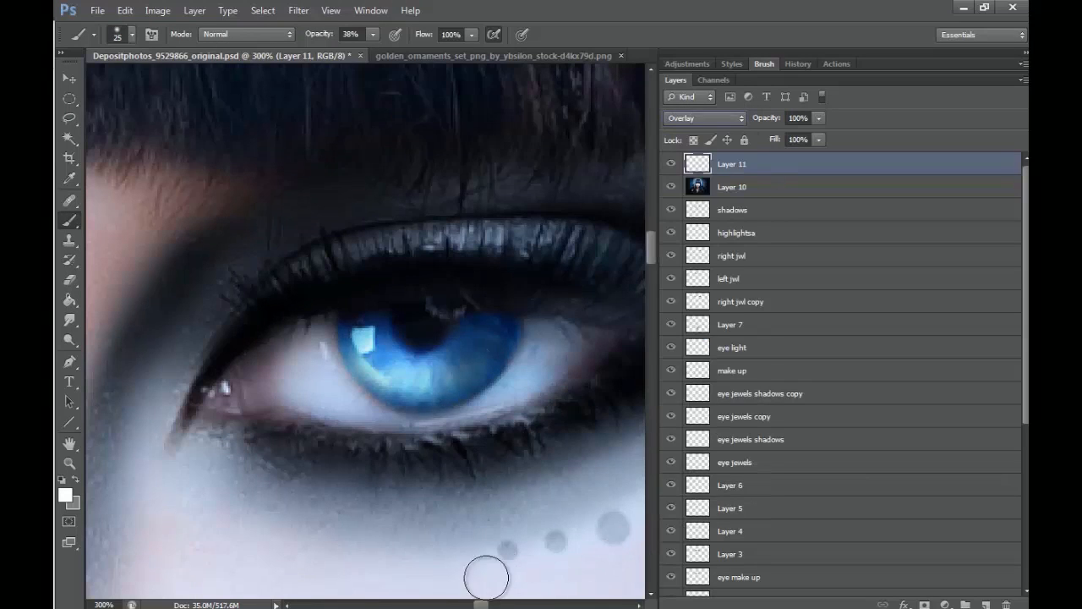
pyautogui.moveTo(483, 604); pyautogui.dragTo(453, 605)
pyautogui.moveTo(317, 368)
pyautogui.mouseDown()
pyautogui.moveTo(345, 350)
pyautogui.moveTo(243, 332)
pyautogui.moveTo(242, 347)
pyautogui.moveTo(339, 362)
pyautogui.moveTo(314, 367)
pyautogui.moveTo(334, 372)
pyautogui.mouseUp()
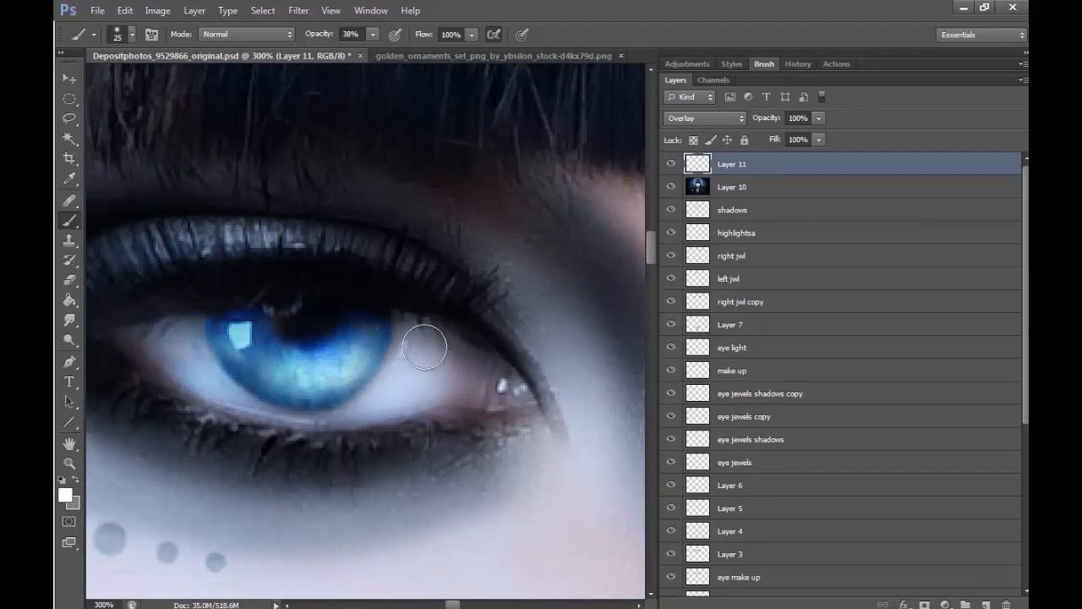
# Examine the brightened irises in the wider composite
pyautogui.click(69, 462)
pyautogui.click(134, 34)
pyautogui.click(448, 209)
pyautogui.click(453, 208)
pyautogui.click(460, 205)
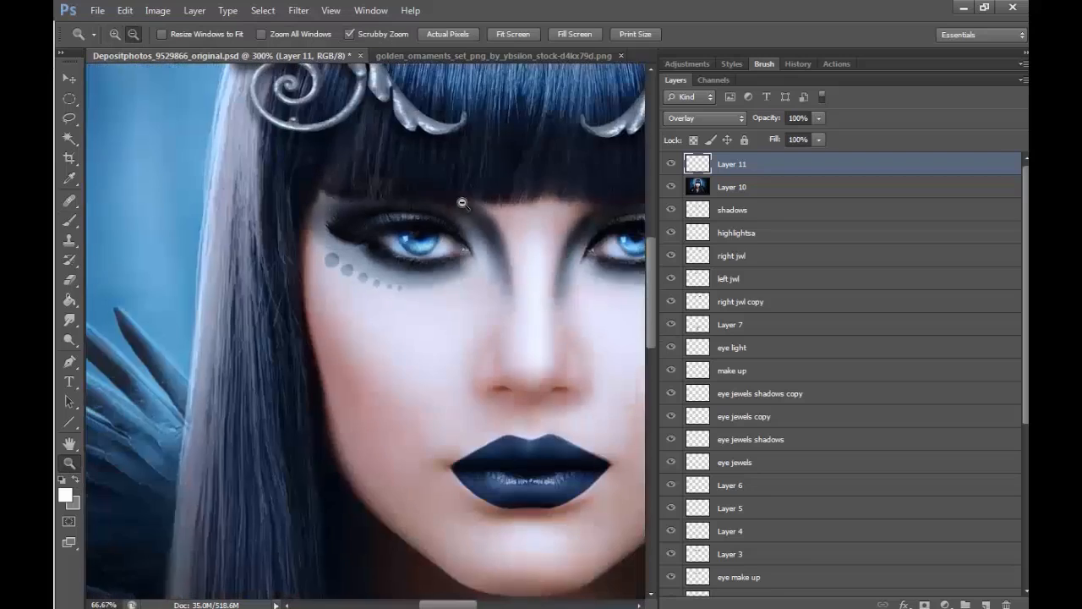
pyautogui.click(477, 201)
pyautogui.click(531, 196)
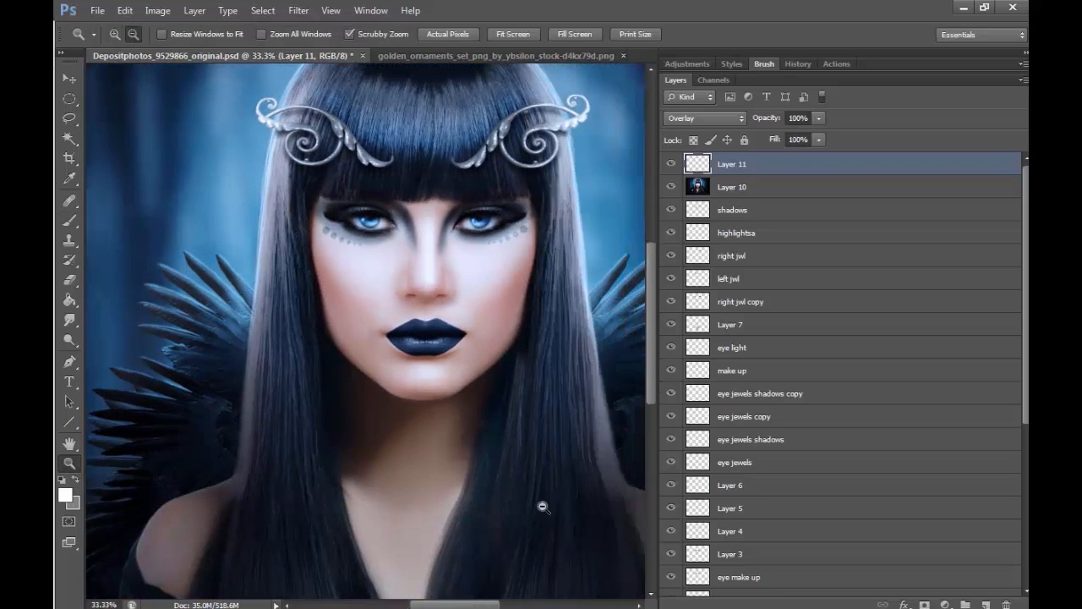
pyautogui.click(531, 551)
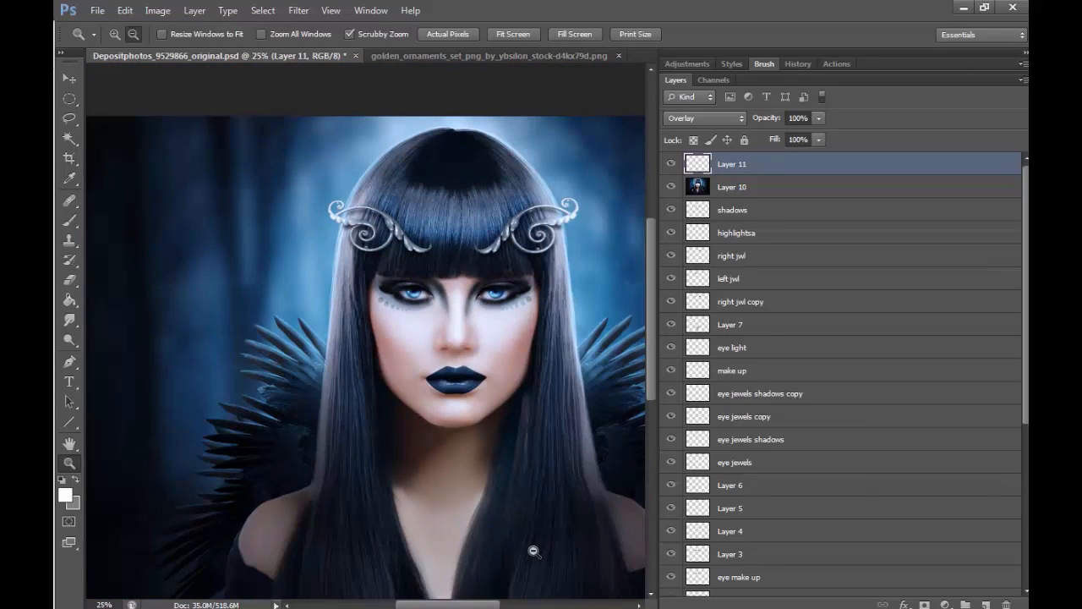
# Paint white highlights on the right-hand eye's upper lid and lower lash line with a 10 px brush on Layer 11
pyautogui.click(113, 33)
pyautogui.moveTo(503, 280); pyautogui.dragTo(652, 254)
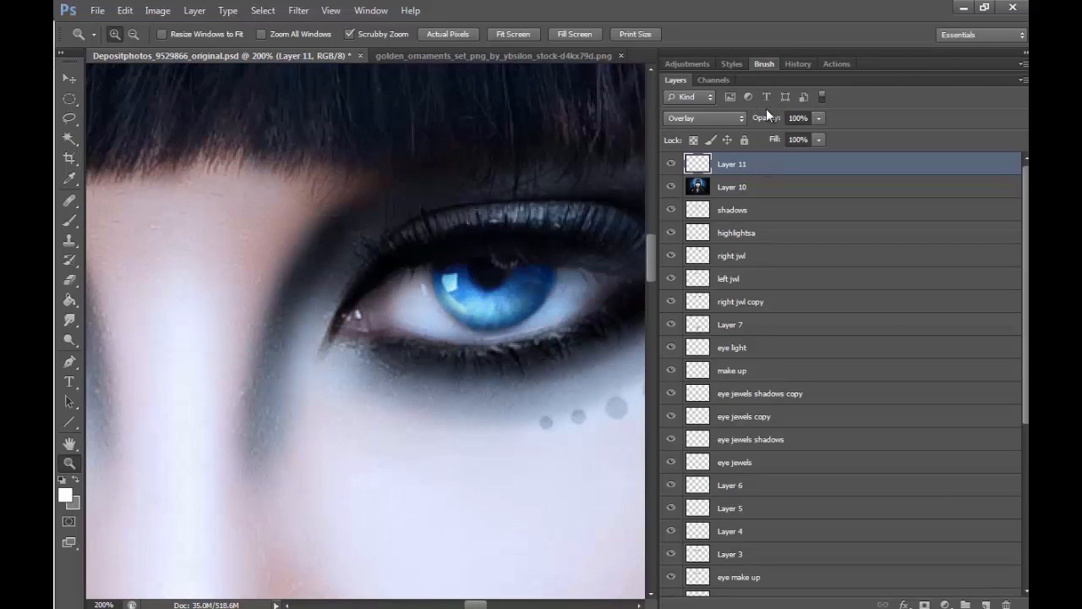
pyautogui.moveTo(479, 606)
pyautogui.mouseDown()
pyautogui.moveTo(461, 605)
pyautogui.moveTo(481, 605)
pyautogui.mouseUp()
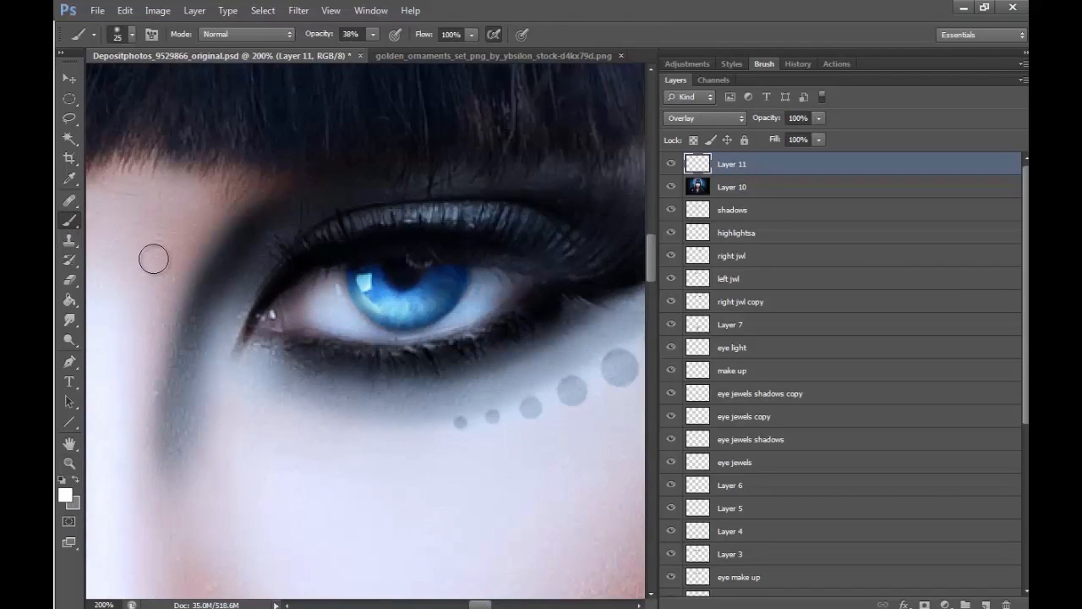
pyautogui.press('[')
pyautogui.press('[')
pyautogui.moveTo(356, 225); pyautogui.dragTo(491, 213)
pyautogui.moveTo(384, 221); pyautogui.dragTo(491, 212)
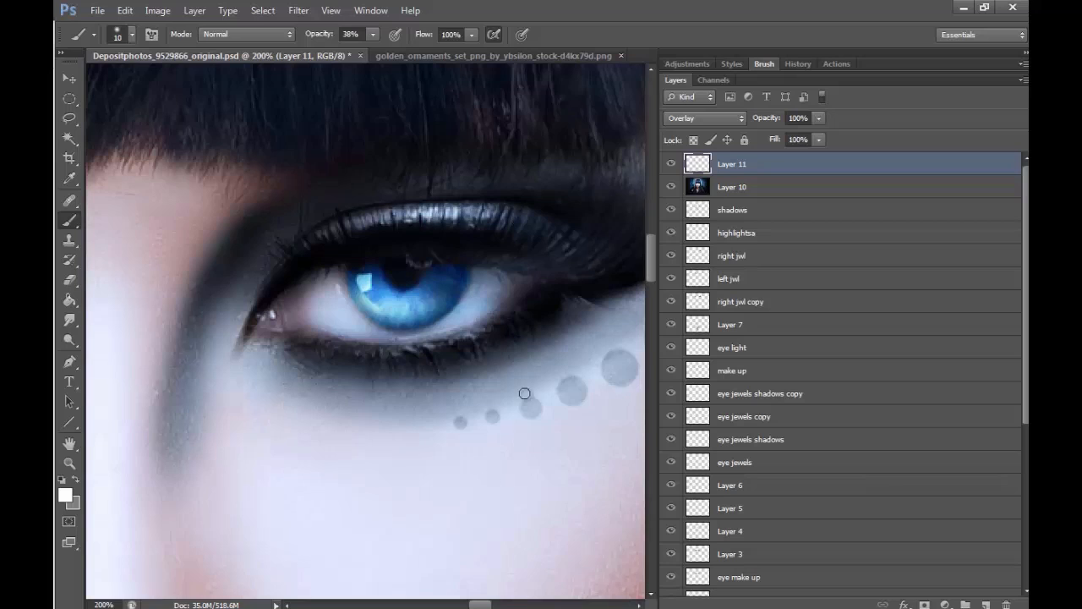
pyautogui.moveTo(509, 303); pyautogui.dragTo(416, 340)
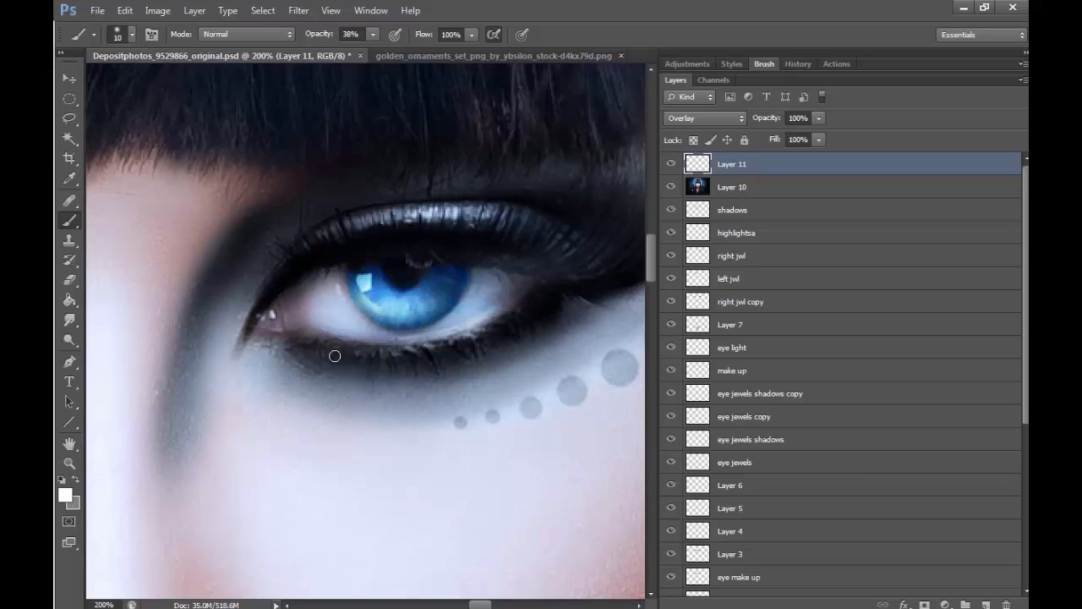
# Paint matching white highlights on the left-hand eye's upper lid and lower lash line with a 20 px brush
pyautogui.moveTo(484, 604); pyautogui.dragTo(454, 606)
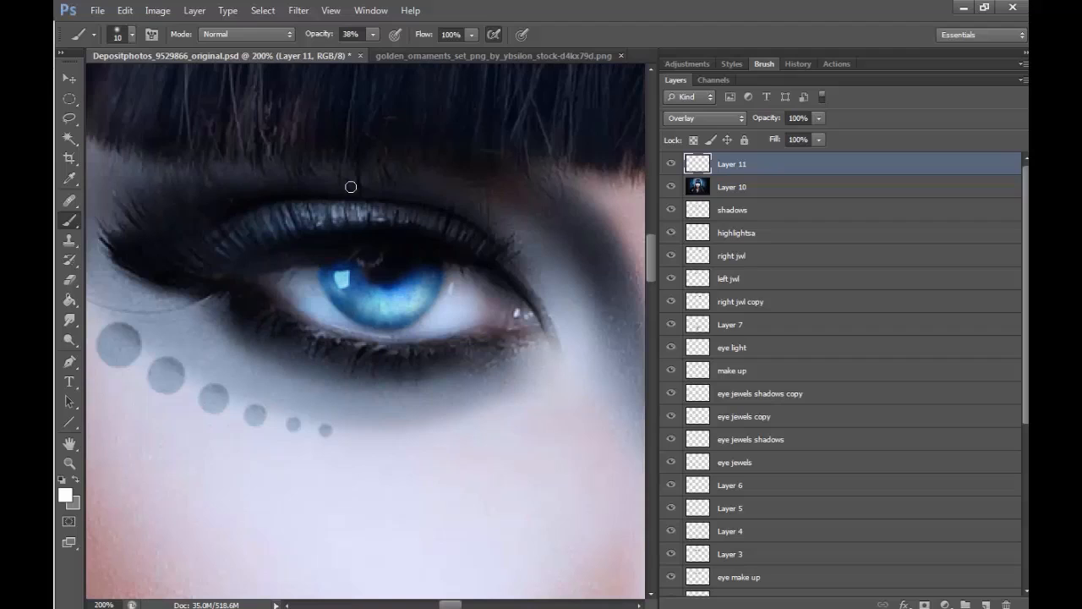
pyautogui.press(']')
pyautogui.moveTo(413, 215); pyautogui.dragTo(381, 223)
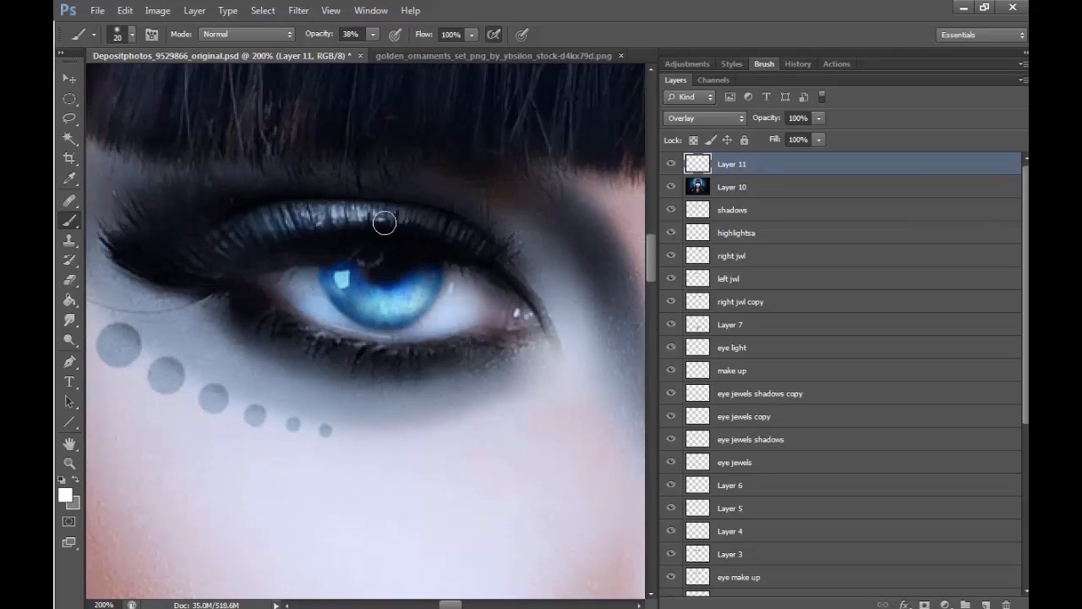
pyautogui.moveTo(291, 323)
pyautogui.mouseDown()
pyautogui.moveTo(382, 346)
pyautogui.moveTo(444, 341)
pyautogui.mouseUp()
pyautogui.press('z')
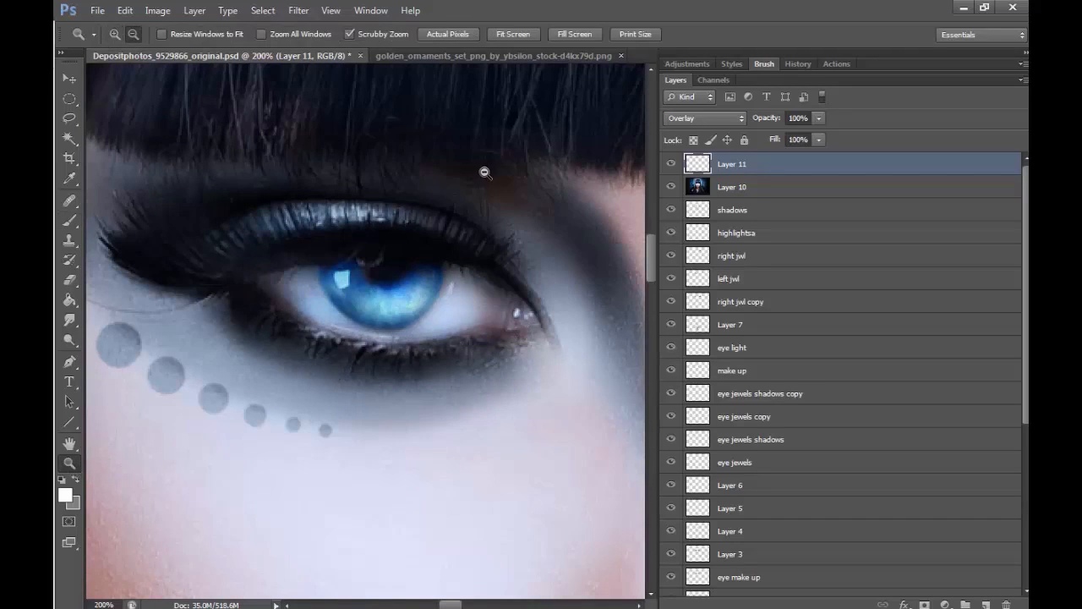
pyautogui.keyDown('alt'); pyautogui.click(520, 212); pyautogui.keyUp('alt')
pyautogui.keyDown('alt'); pyautogui.click(520, 212); pyautogui.keyUp('alt')
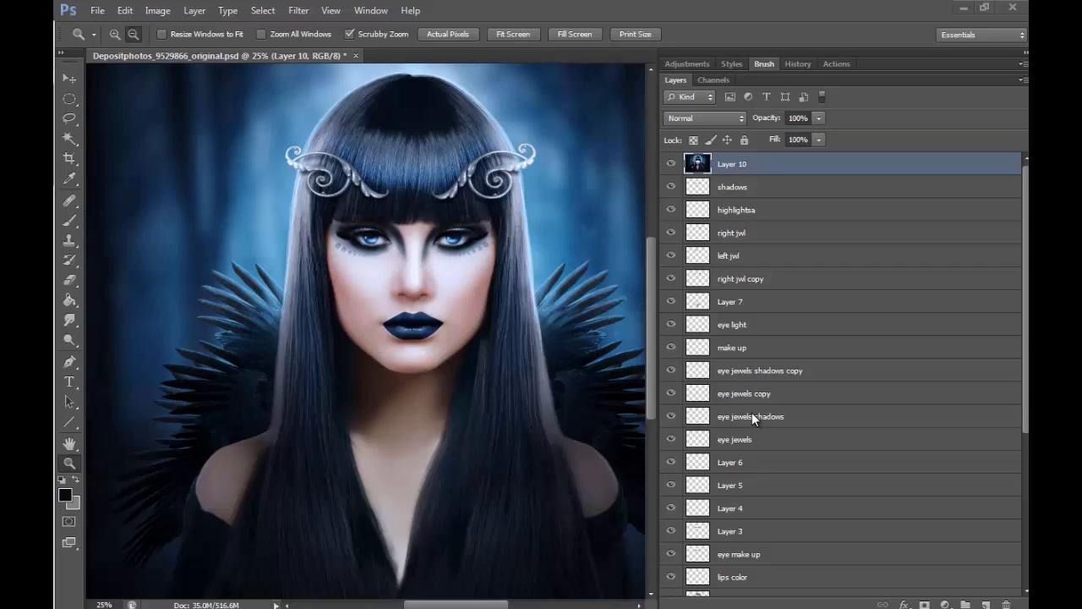
# Add a new empty layer above Layer 10 for shading the jewel dots
pyautogui.click(114, 34)
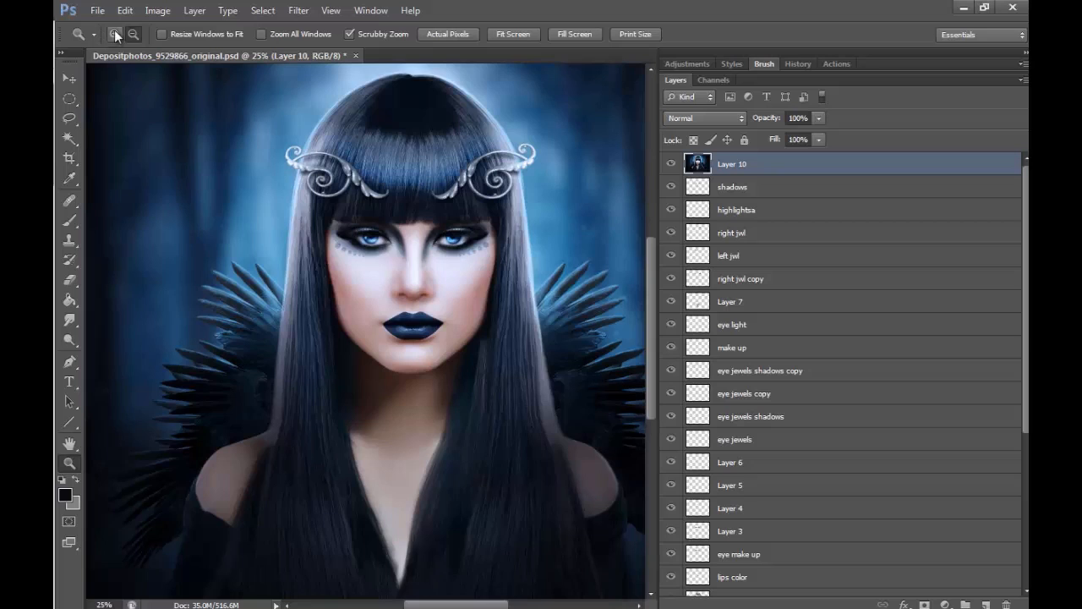
pyautogui.click(522, 253)
pyautogui.click(524, 254)
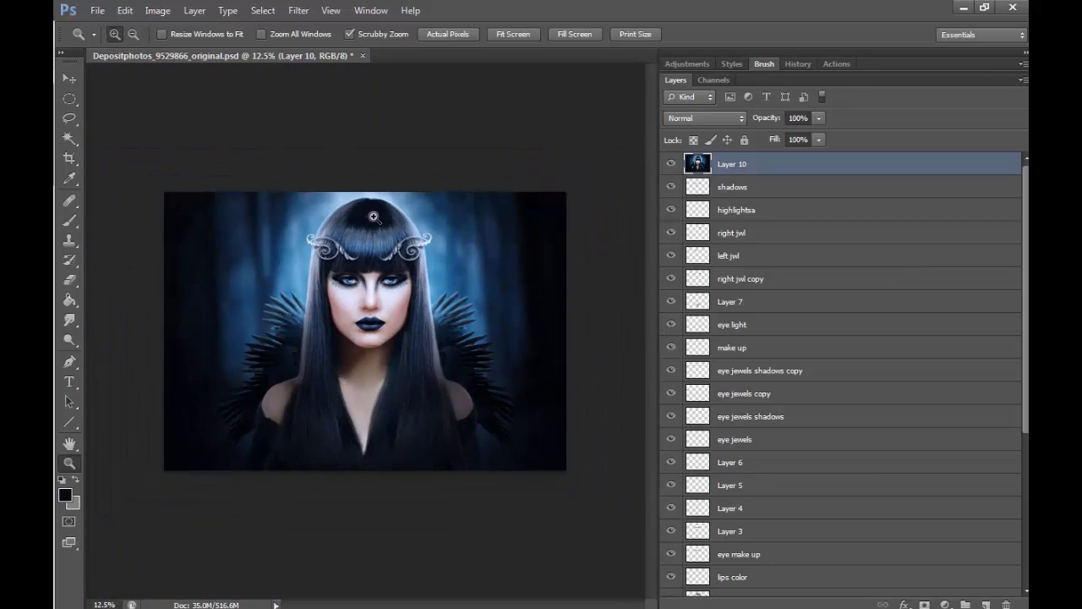
pyautogui.scroll(7, 409, 292)
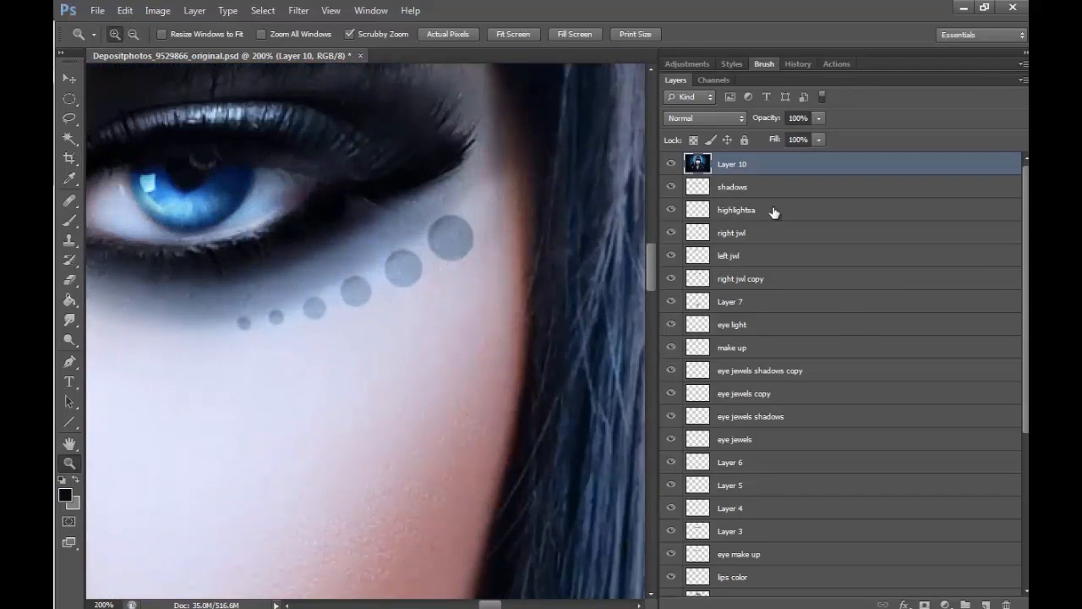
pyautogui.click(985, 604)
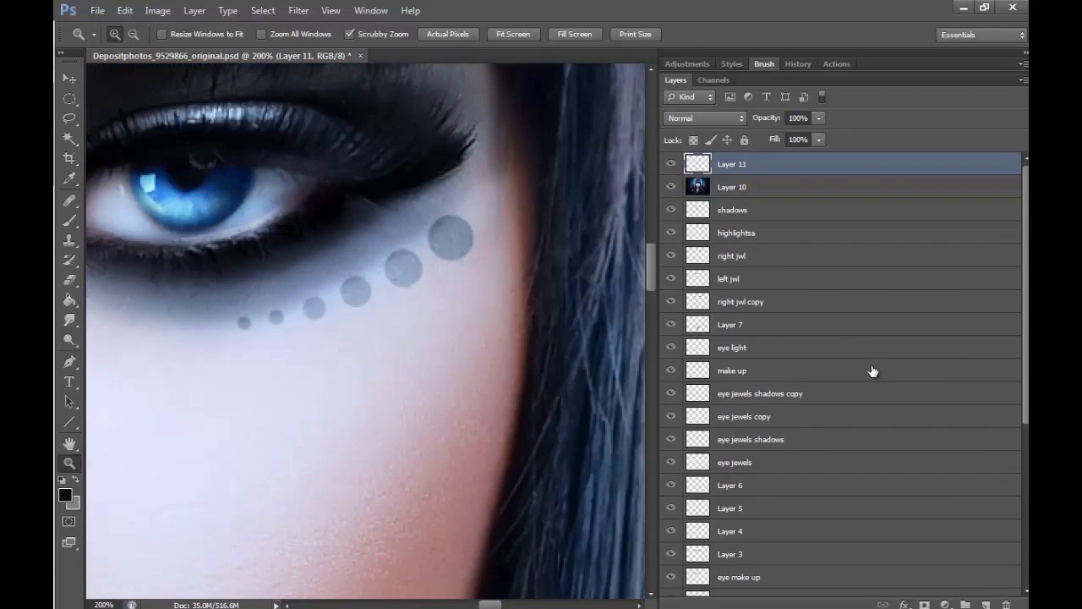
# Change the opacity jitter control in the brush's Transfer settings
pyautogui.click(71, 219)
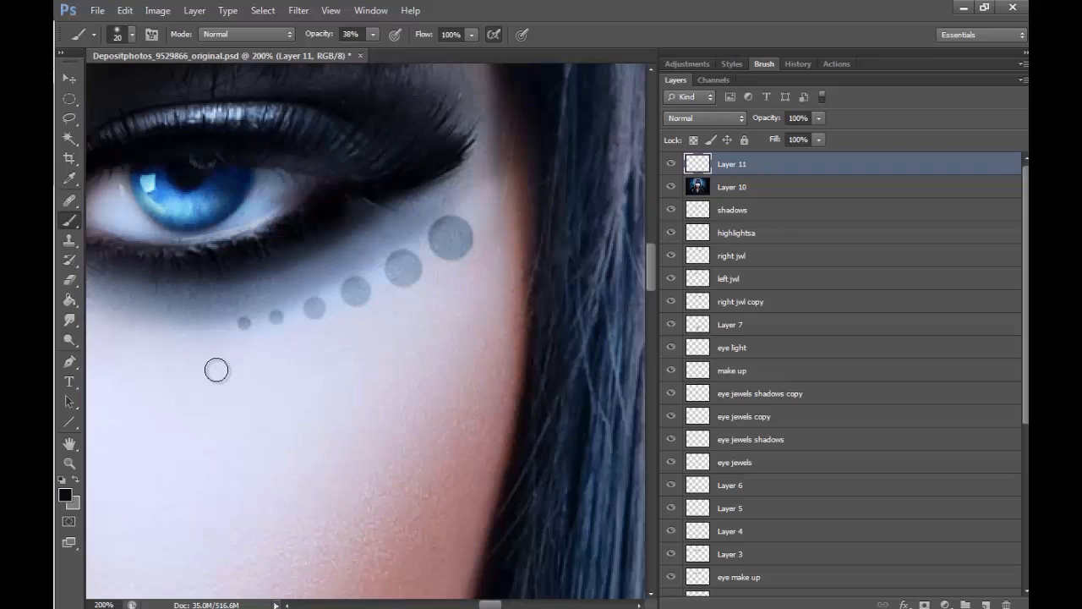
pyautogui.click(764, 63)
pyautogui.click(844, 120)
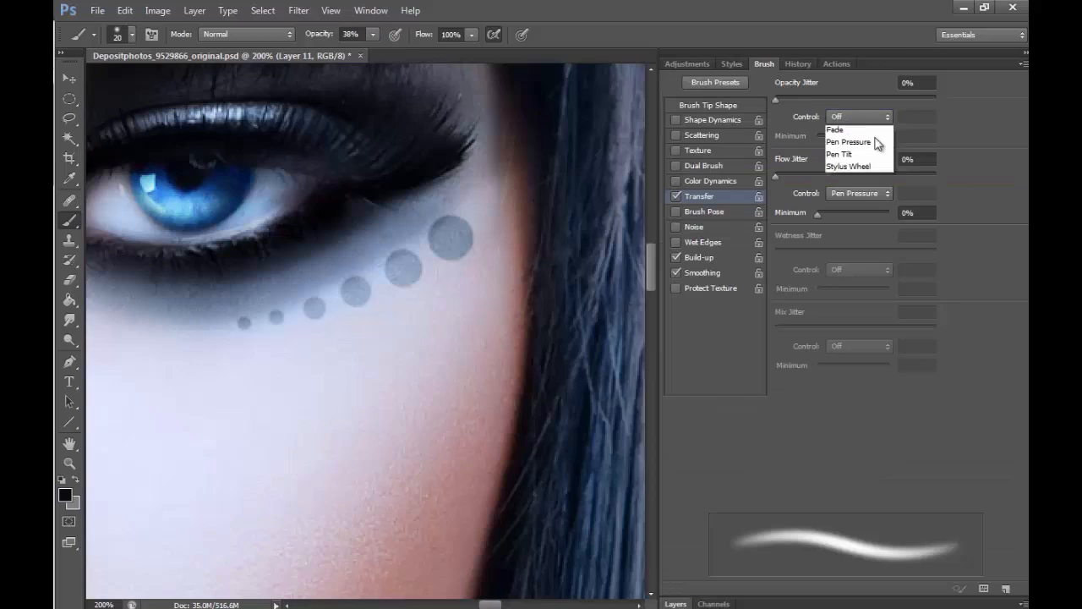
pyautogui.click(869, 159)
pyautogui.click(676, 603)
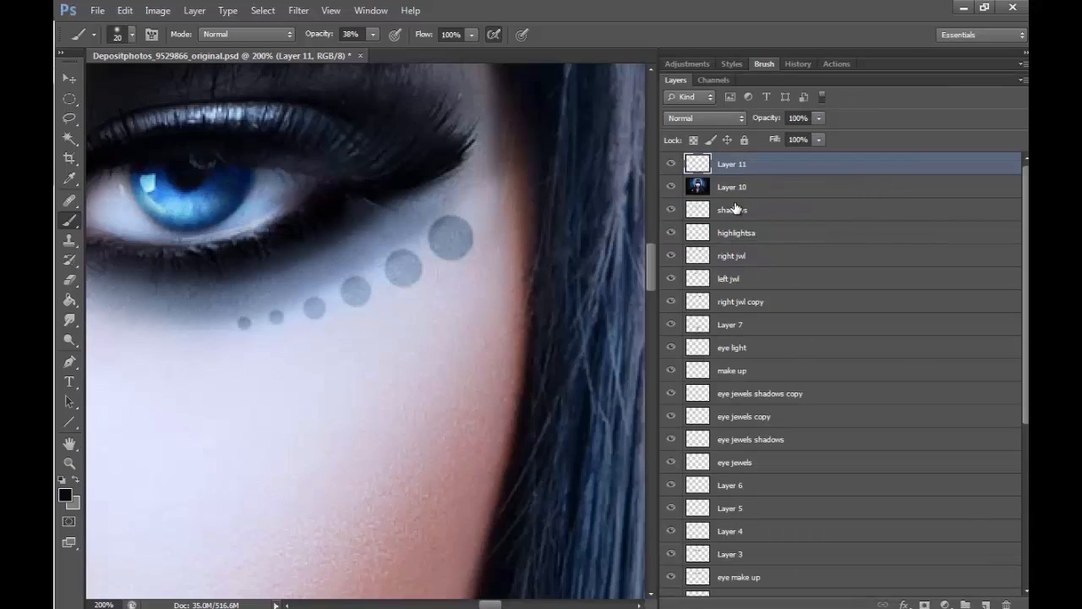
# Set Layer 11 to Soft Light and darken the jewel dots under the right-hand eye with black, using a 9 px brush for the small ones
pyautogui.click(727, 119)
pyautogui.click(689, 330)
pyautogui.moveTo(448, 231)
pyautogui.mouseDown()
pyautogui.moveTo(455, 262)
pyautogui.moveTo(406, 269)
pyautogui.mouseUp()
pyautogui.press('[')
pyautogui.press('[')
pyautogui.moveTo(352, 298)
pyautogui.mouseDown()
pyautogui.moveTo(355, 283)
pyautogui.moveTo(276, 318)
pyautogui.mouseUp()
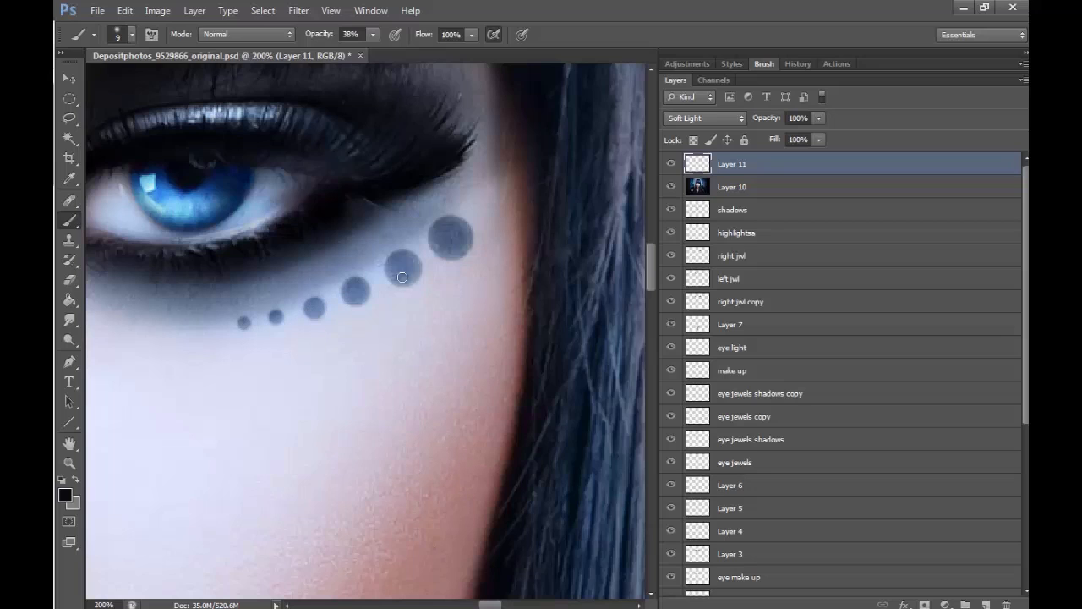
pyautogui.moveTo(453, 242); pyautogui.dragTo(440, 242)
# Darken the jewel dots under the left-hand eye with black, using a 15 px brush for the large dots and 9 px for the small ones
pyautogui.moveTo(493, 605); pyautogui.dragTo(449, 606)
pyautogui.press(']')
pyautogui.press(']')
pyautogui.press(']')
pyautogui.press(']')
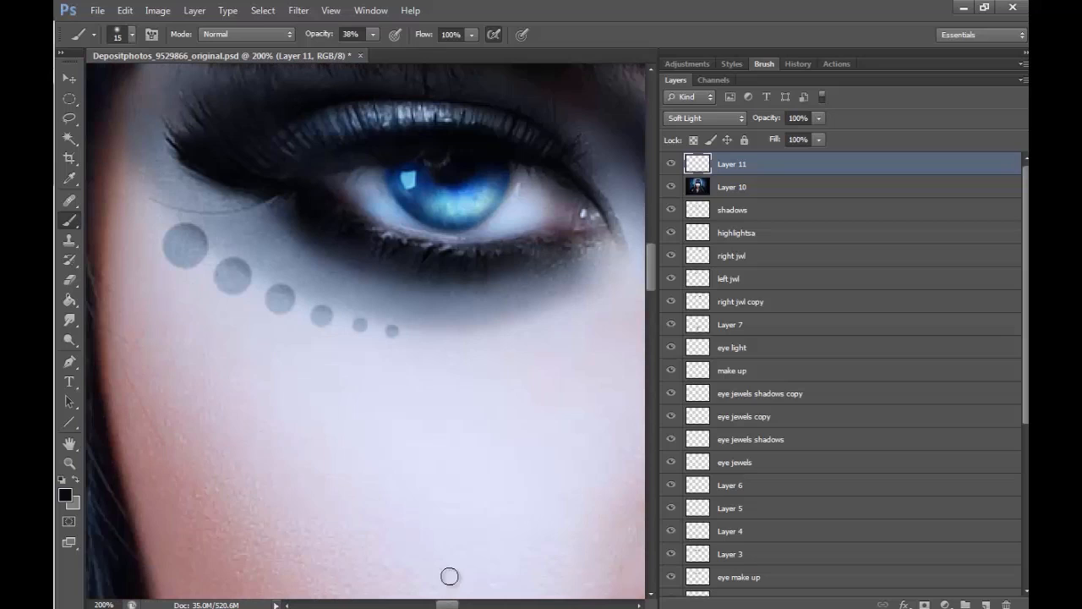
pyautogui.moveTo(183, 242); pyautogui.dragTo(179, 244)
pyautogui.moveTo(233, 278); pyautogui.dragTo(282, 296)
pyautogui.press('[')
pyautogui.press('[')
pyautogui.press('[')
pyautogui.press('[')
pyautogui.moveTo(321, 313); pyautogui.dragTo(321, 314)
pyautogui.moveTo(359, 323); pyautogui.dragTo(361, 325)
pyautogui.click(395, 332)
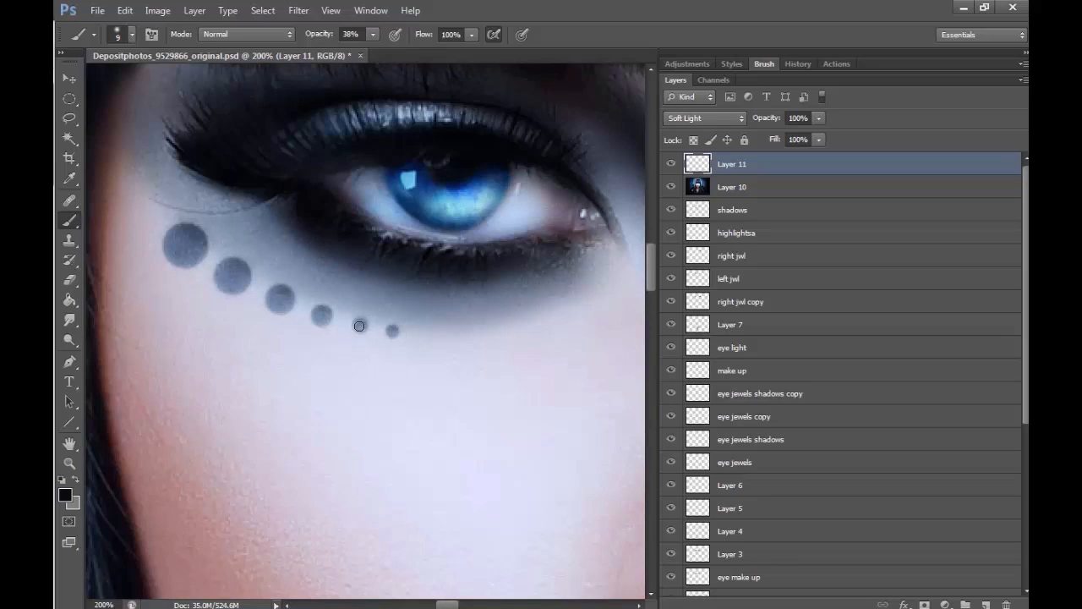
pyautogui.click(393, 330)
pyautogui.moveTo(610, 211); pyautogui.dragTo(628, 255)
# Compare the portrait with and without Layer 11's jewel dot shading
pyautogui.moveTo(452, 605); pyautogui.dragTo(462, 604)
pyautogui.press('z')
pyautogui.click(534, 386)
pyautogui.click(533, 386)
pyautogui.click(533, 386)
pyautogui.click(671, 165)
pyautogui.click(671, 166)
pyautogui.click(618, 109)
pyautogui.click(618, 108)
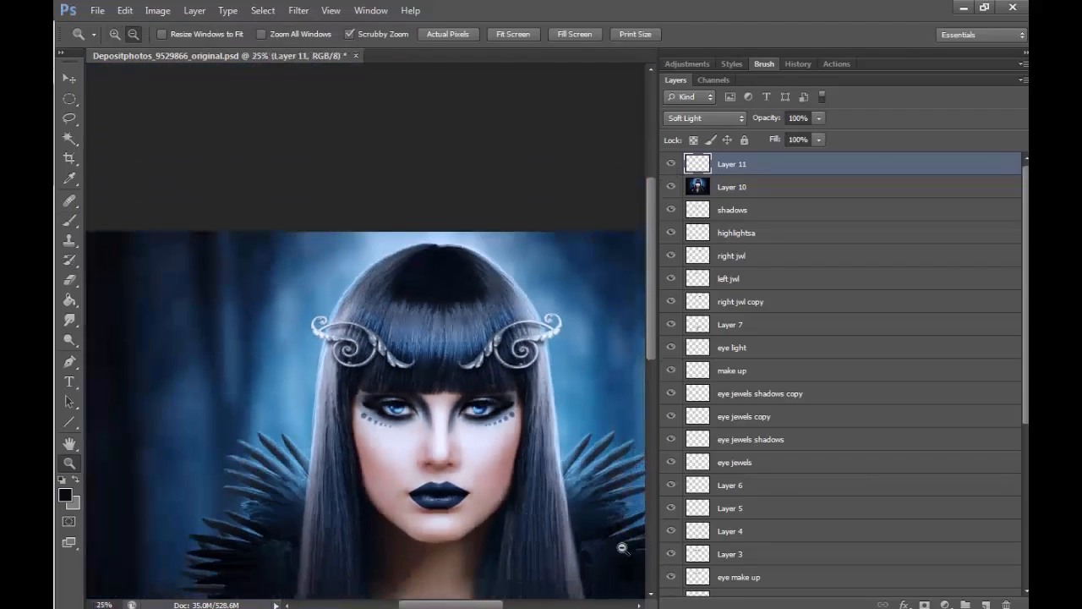
# Shade the lower leaves of the right-hand hair ornament with black on Layer 11 using a 30 px brush
pyautogui.click(115, 33)
pyautogui.click(516, 356)
pyautogui.click(516, 356)
pyautogui.click(524, 342)
pyautogui.click(536, 329)
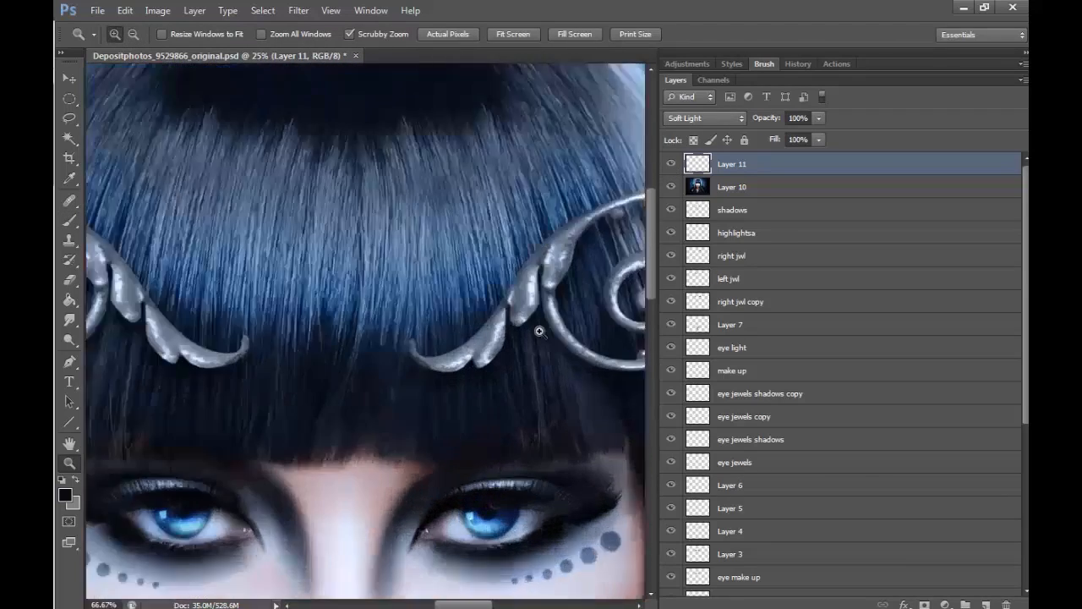
pyautogui.click(533, 329)
pyautogui.press('b')
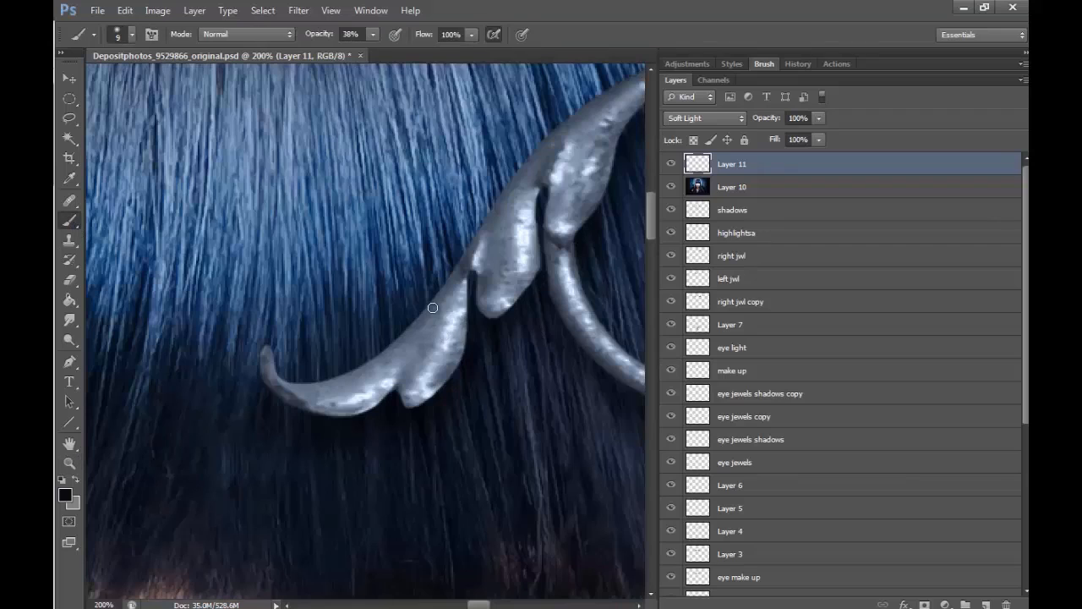
pyautogui.press(']')
pyautogui.press(']')
pyautogui.press(']')
pyautogui.moveTo(451, 307)
pyautogui.mouseDown()
pyautogui.moveTo(420, 354)
pyautogui.moveTo(344, 389)
pyautogui.mouseUp()
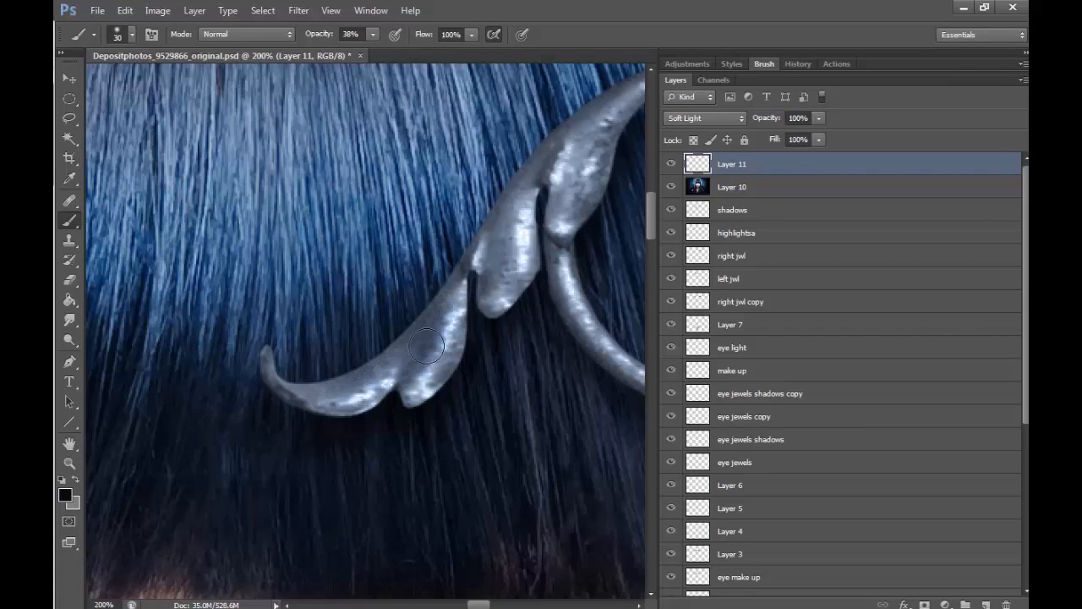
pyautogui.moveTo(428, 364)
pyautogui.mouseDown()
pyautogui.moveTo(501, 239)
pyautogui.moveTo(489, 263)
pyautogui.moveTo(516, 252)
pyautogui.moveTo(506, 287)
pyautogui.moveTo(516, 223)
pyautogui.moveTo(602, 112)
pyautogui.moveTo(567, 271)
pyautogui.moveTo(601, 352)
pyautogui.mouseUp()
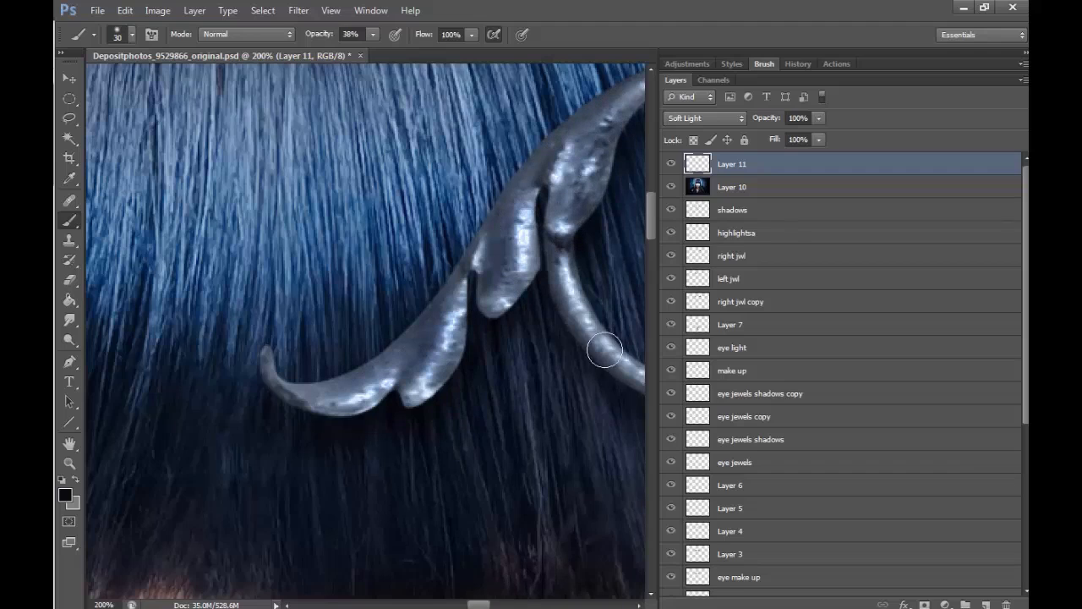
# Shade the right-hand ornament's thin curved arm, lowest leaf and curled tip with black using a 10 px brush
pyautogui.press('[')
pyautogui.press('[')
pyautogui.press('[')
pyautogui.press('[')
pyautogui.moveTo(562, 301)
pyautogui.mouseDown()
pyautogui.moveTo(586, 336)
pyautogui.moveTo(571, 301)
pyautogui.moveTo(609, 365)
pyautogui.mouseUp()
pyautogui.moveTo(443, 369); pyautogui.dragTo(429, 390)
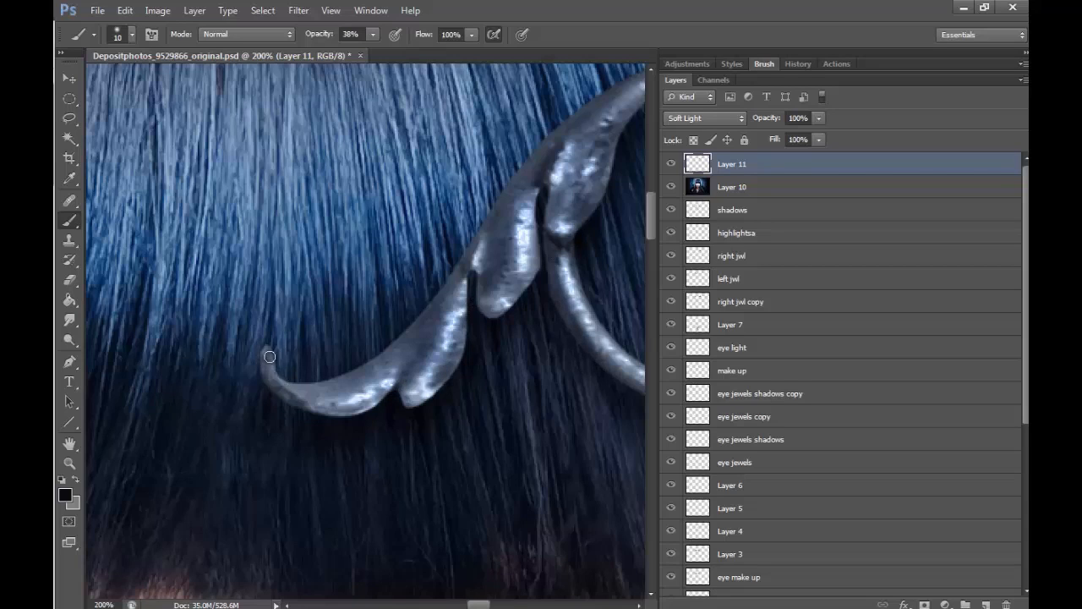
pyautogui.moveTo(270, 357)
pyautogui.mouseDown()
pyautogui.moveTo(287, 393)
pyautogui.moveTo(340, 398)
pyautogui.mouseUp()
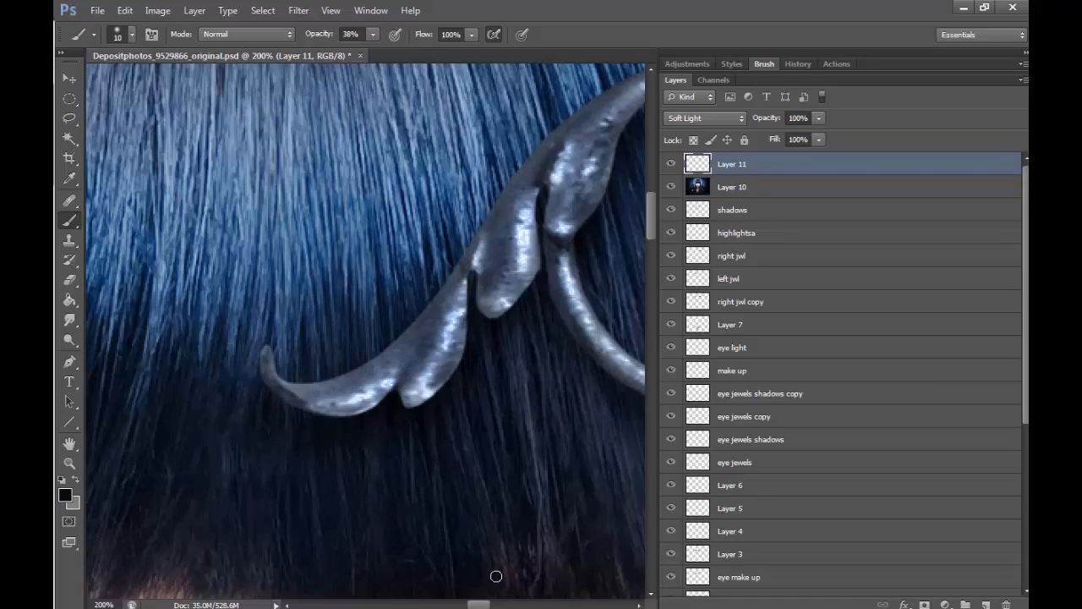
# Shade the right-hand ornament's upper band, spiral and lower curve with black, enlarging the brush to 25 px for the spiral
pyautogui.moveTo(484, 604); pyautogui.dragTo(499, 603)
pyautogui.moveTo(650, 216); pyautogui.dragTo(650, 205)
pyautogui.moveTo(296, 243)
pyautogui.mouseDown()
pyautogui.moveTo(593, 178)
pyautogui.moveTo(634, 186)
pyautogui.mouseUp()
pyautogui.moveTo(319, 224)
pyautogui.mouseDown()
pyautogui.moveTo(430, 175)
pyautogui.moveTo(407, 203)
pyautogui.mouseUp()
pyautogui.press(']')
pyautogui.press(']')
pyautogui.press(']')
pyautogui.moveTo(525, 271); pyautogui.dragTo(388, 359)
pyautogui.moveTo(576, 279); pyautogui.dragTo(414, 339)
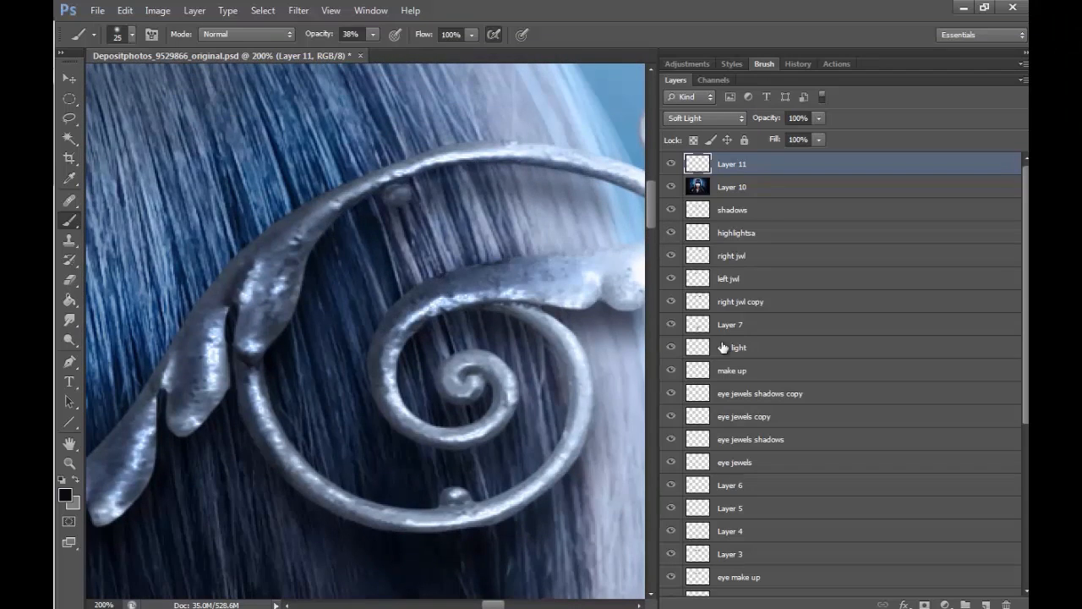
pyautogui.moveTo(356, 509); pyautogui.dragTo(550, 474)
# Shade the leaves of the left-hand hair ornament with black using the 25 px brush
pyautogui.moveTo(493, 604); pyautogui.dragTo(450, 604)
pyautogui.moveTo(225, 245); pyautogui.dragTo(396, 469)
pyautogui.moveTo(327, 394); pyautogui.dragTo(511, 504)
pyautogui.moveTo(333, 415); pyautogui.dragTo(378, 495)
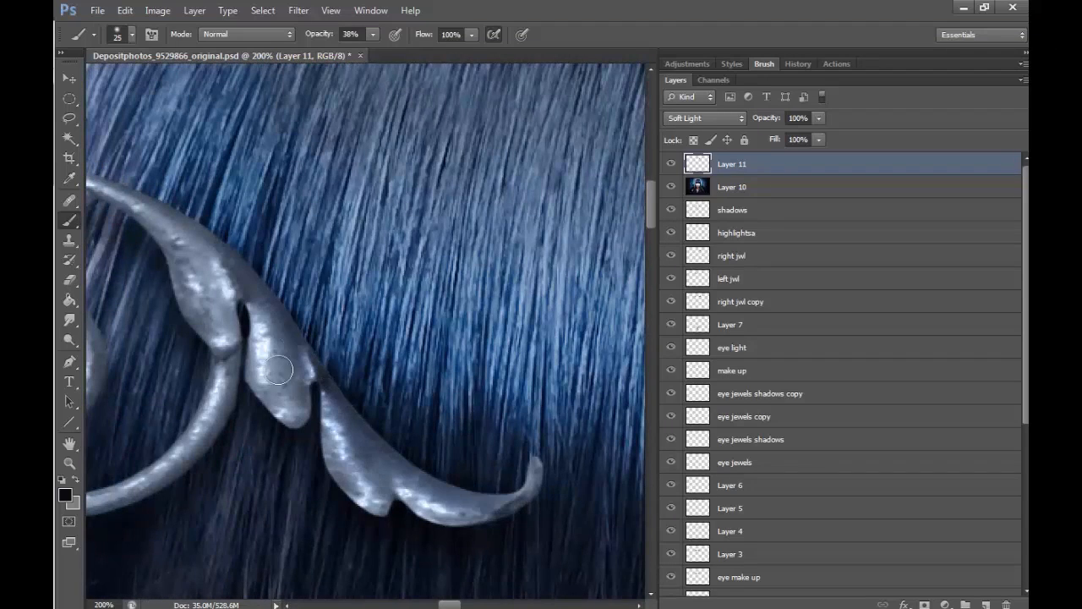
pyautogui.moveTo(279, 369); pyautogui.dragTo(291, 408)
pyautogui.moveTo(182, 240); pyautogui.dragTo(221, 315)
pyautogui.moveTo(224, 369)
pyautogui.mouseDown()
pyautogui.moveTo(203, 422)
pyautogui.moveTo(228, 350)
pyautogui.mouseUp()
# Shade the left-hand ornament's band, spiral and lower curve with black and check it in the full composite
pyautogui.moveTo(449, 603); pyautogui.dragTo(438, 603)
pyautogui.moveTo(302, 174); pyautogui.dragTo(443, 334)
pyautogui.moveTo(325, 390)
pyautogui.mouseDown()
pyautogui.moveTo(235, 283)
pyautogui.moveTo(247, 425)
pyautogui.mouseUp()
pyautogui.moveTo(196, 480); pyautogui.dragTo(412, 465)
pyautogui.click(69, 463)
pyautogui.keyDown('alt'); pyautogui.click(562, 460); pyautogui.keyUp('alt')
pyautogui.keyDown('alt'); pyautogui.click(562, 460); pyautogui.keyUp('alt')
pyautogui.keyDown('alt'); pyautogui.click(562, 461); pyautogui.keyUp('alt')
pyautogui.keyDown('alt'); pyautogui.click(559, 507); pyautogui.keyUp('alt')
pyautogui.keyDown('alt'); pyautogui.click(558, 539); pyautogui.keyUp('alt')
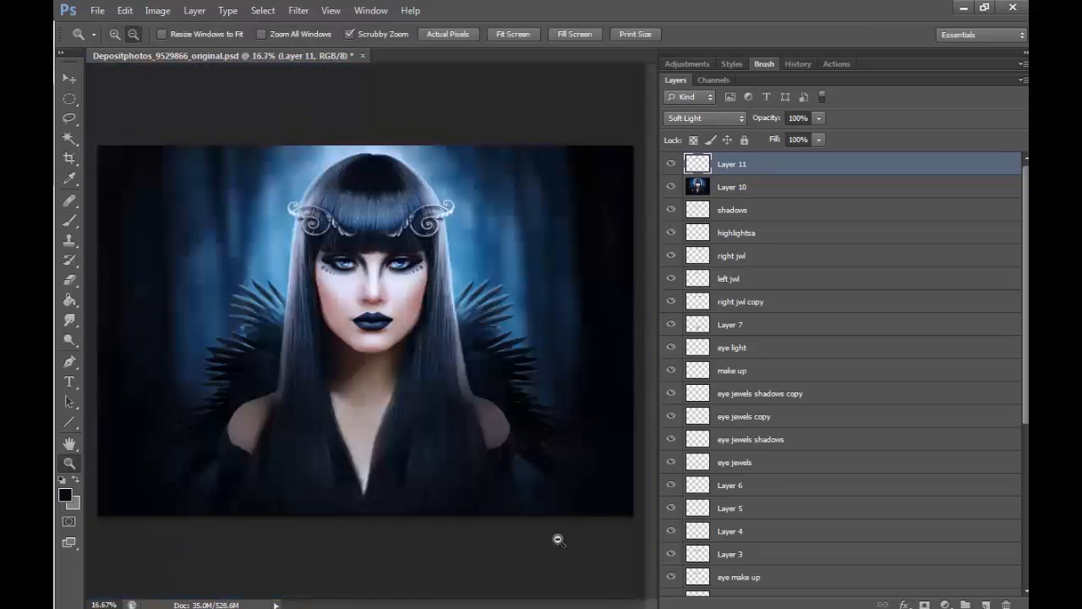
# Delete the Soft Light layer and smooth the dress edge below the left-hand shoulder on Layer 10 with sampled dark blue and a 20 px brush
pyautogui.press('Delete')
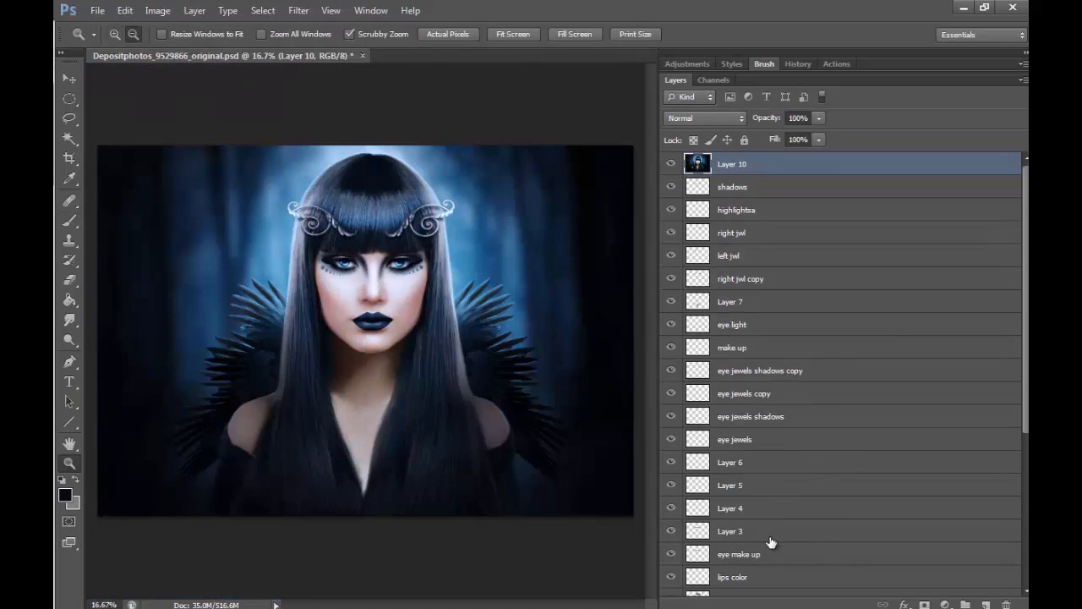
pyautogui.click(115, 34)
pyautogui.click(320, 410)
pyautogui.click(319, 410)
pyautogui.click(320, 410)
pyautogui.click(320, 409)
pyautogui.click(320, 410)
pyautogui.click(70, 219)
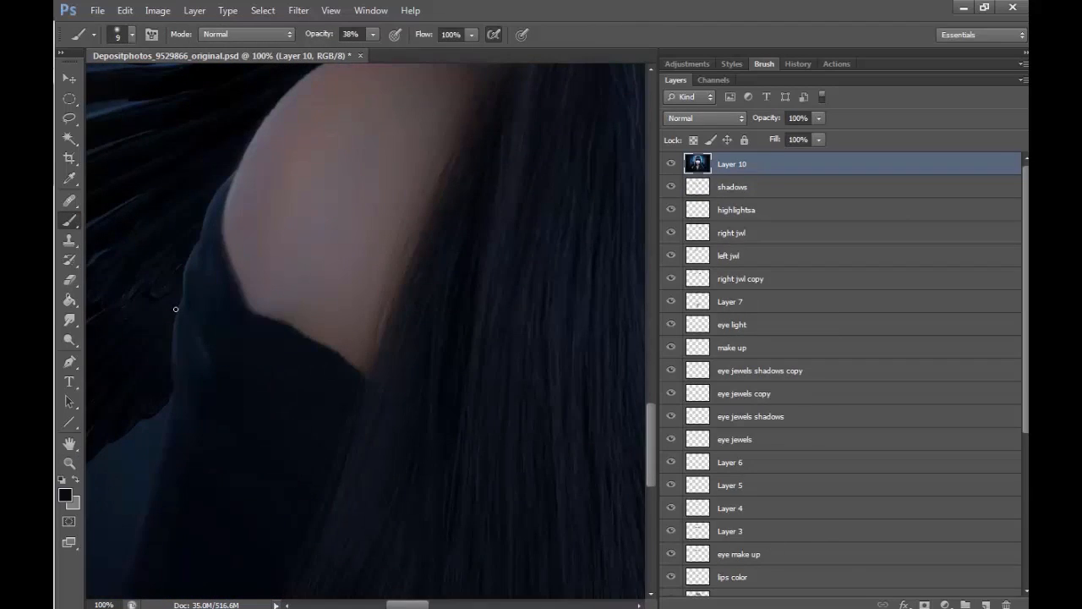
pyautogui.keyDown('alt'); pyautogui.click(224, 273); pyautogui.keyUp('alt')
pyautogui.press('alt')
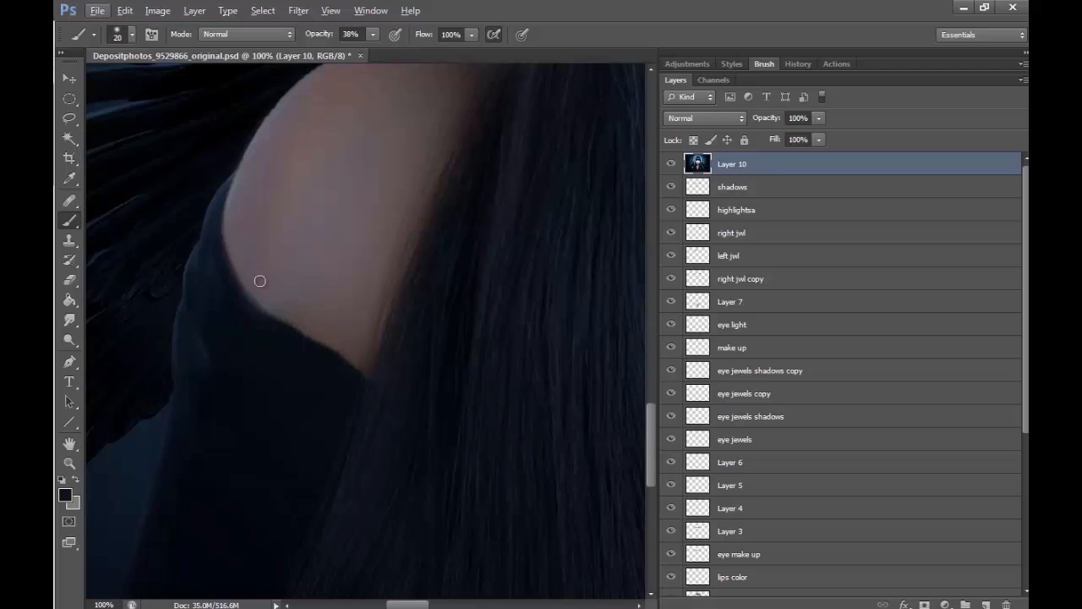
pyautogui.moveTo(242, 293)
pyautogui.mouseDown()
pyautogui.moveTo(333, 353)
pyautogui.moveTo(286, 333)
pyautogui.moveTo(355, 370)
pyautogui.mouseUp()
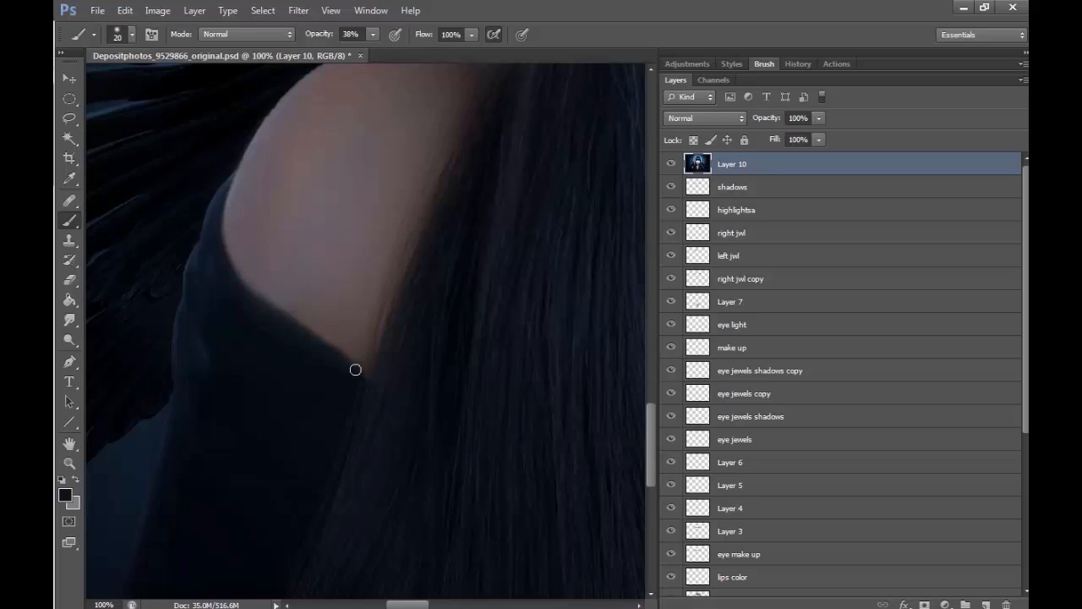
# Add a new layer above Layer 10 and smooth the left-hand shoulder's outer edge with its sampled skin tone using a 5 px brush
pyautogui.moveTo(650, 444); pyautogui.dragTo(650, 415)
pyautogui.press('[')
pyautogui.press('[')
pyautogui.press('[')
pyautogui.press('[')
pyautogui.press('[')
pyautogui.press('[')
pyautogui.click(70, 463)
pyautogui.click(333, 291)
pyautogui.click(69, 220)
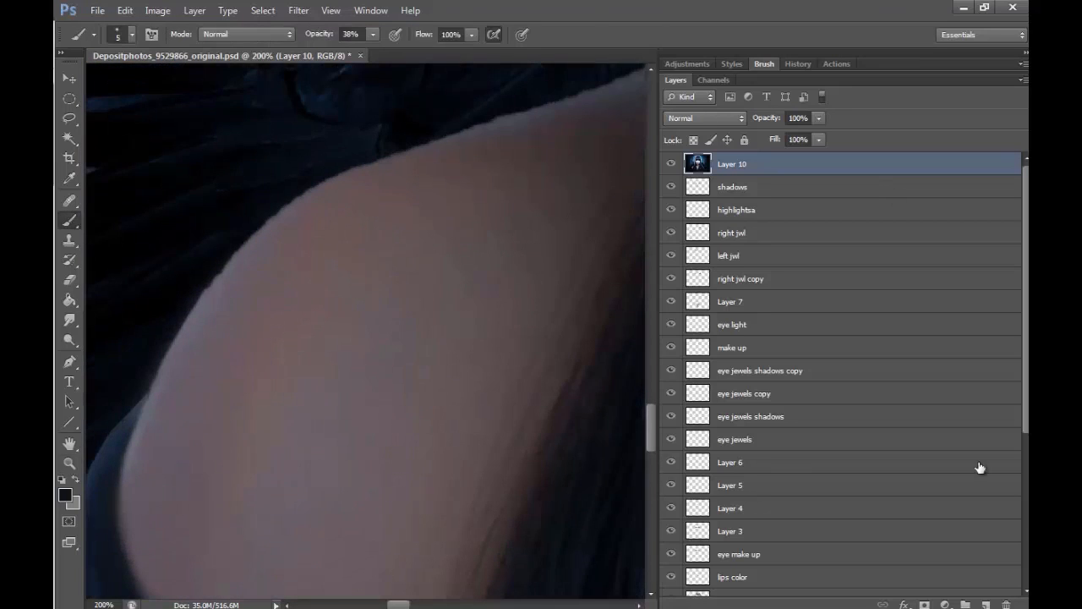
pyautogui.click(986, 603)
pyautogui.keyDown('alt'); pyautogui.click(259, 243); pyautogui.keyUp('alt')
pyautogui.moveTo(255, 233)
pyautogui.mouseDown()
pyautogui.moveTo(203, 295)
pyautogui.moveTo(308, 191)
pyautogui.moveTo(495, 125)
pyautogui.moveTo(419, 145)
pyautogui.mouseUp()
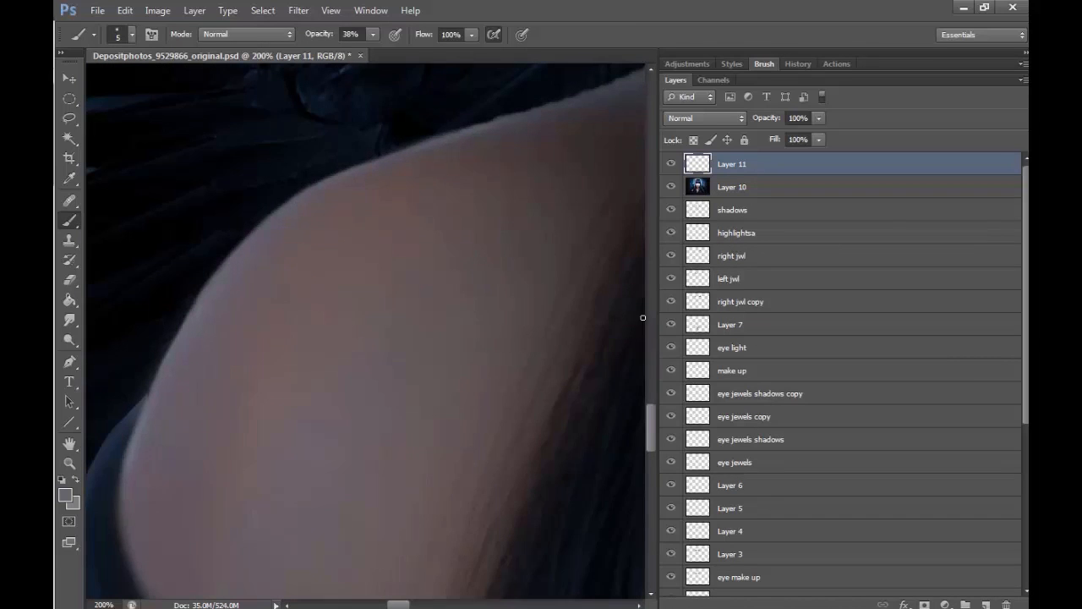
# Smooth the top edge of the left-hand shoulder up to the hair with locally sampled tones and the 5 px brush
pyautogui.moveTo(651, 421); pyautogui.dragTo(651, 402)
pyautogui.moveTo(401, 604); pyautogui.dragTo(409, 604)
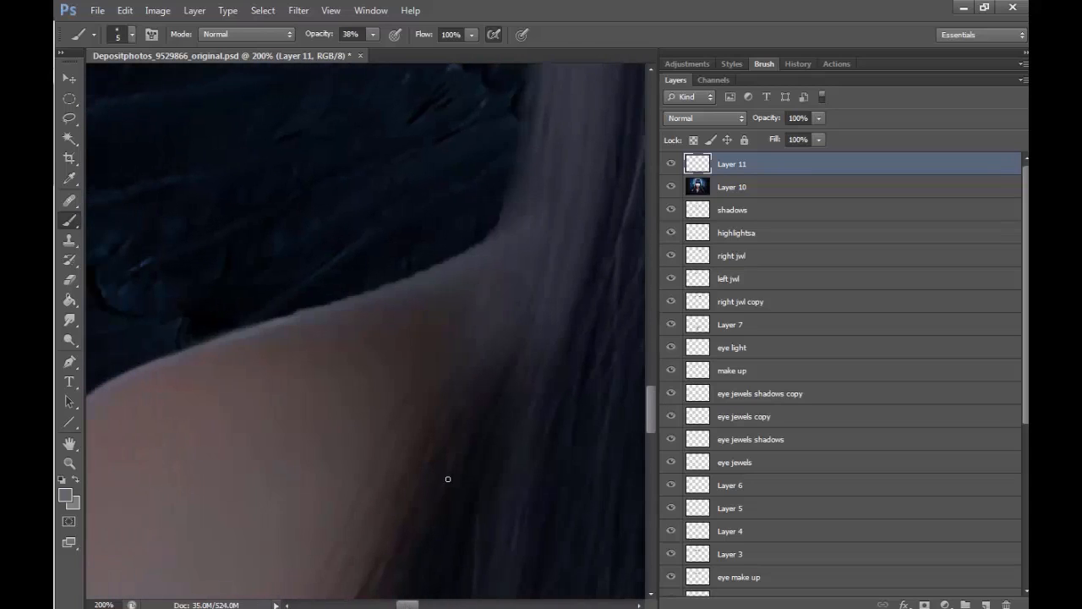
pyautogui.keyDown('alt'); pyautogui.click(461, 258); pyautogui.keyUp('alt')
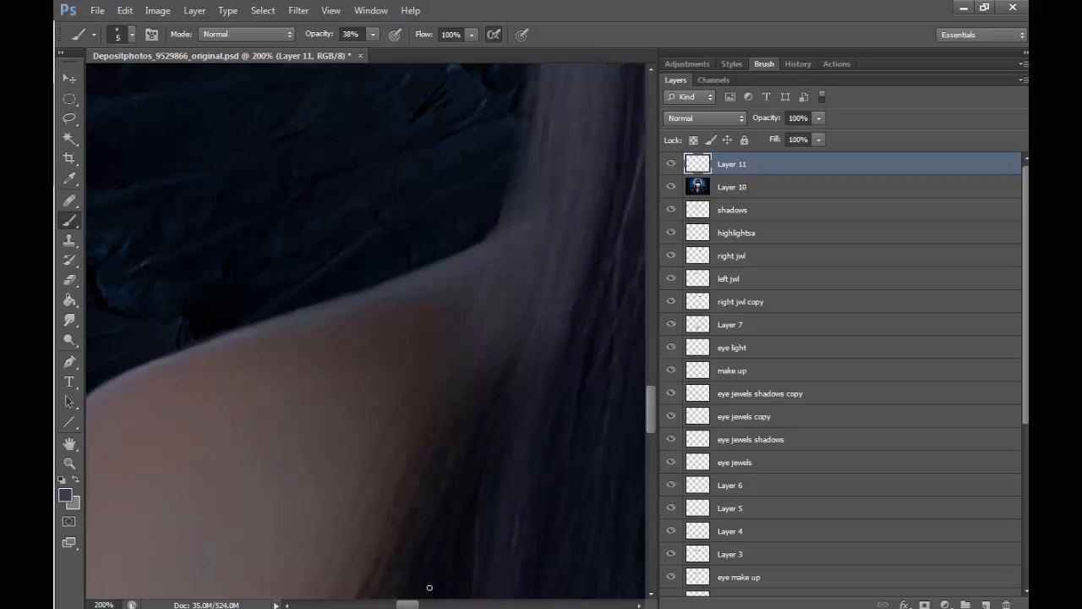
pyautogui.hscroll(-3, 430, 587)
pyautogui.keyDown('alt'); pyautogui.click(464, 327); pyautogui.keyUp('alt')
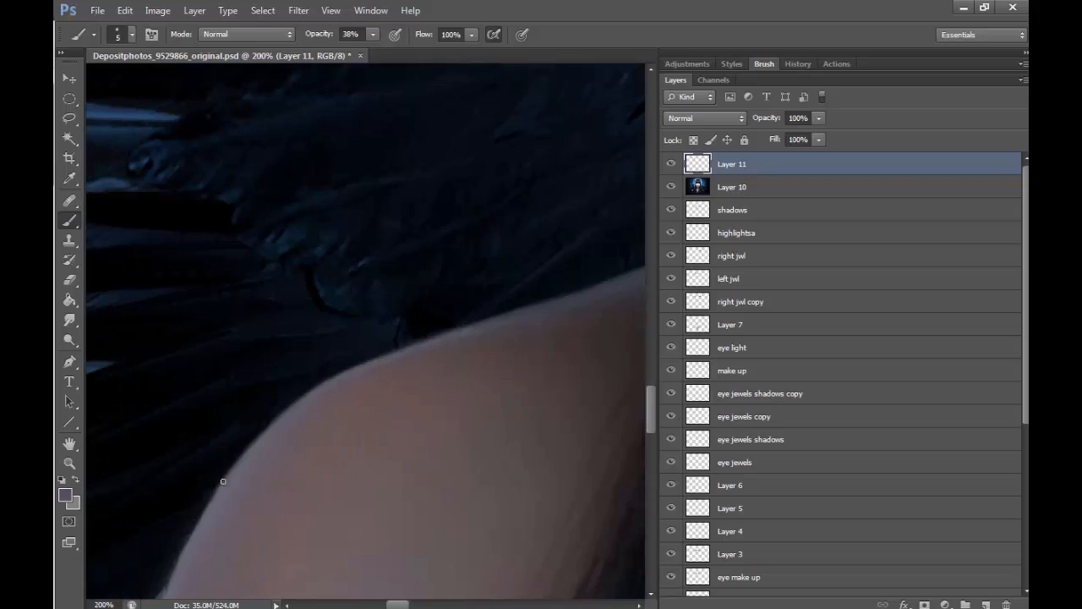
# Smooth the left-hand sleeve's outer edge and the adjoining shoulder edge with sampled dark blue and skin tones using the 5 px brush
pyautogui.moveTo(411, 585); pyautogui.dragTo(363, 76)
pyautogui.moveTo(406, 119); pyautogui.dragTo(712, 278)
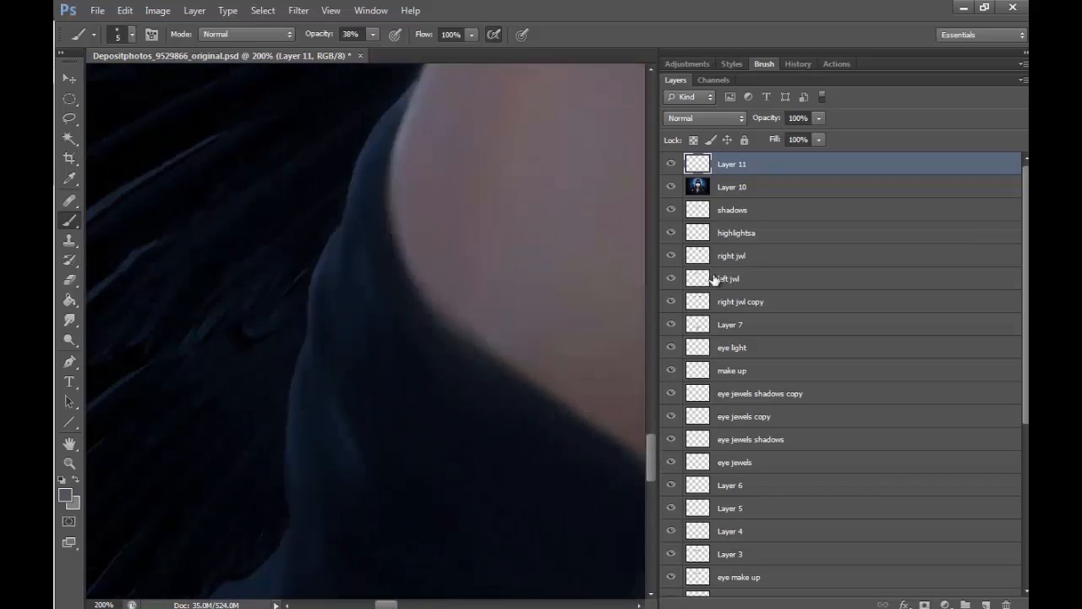
pyautogui.keyDown('alt'); pyautogui.click(338, 247); pyautogui.keyUp('alt')
pyautogui.moveTo(307, 327); pyautogui.dragTo(297, 360)
pyautogui.moveTo(650, 457); pyautogui.dragTo(650, 447)
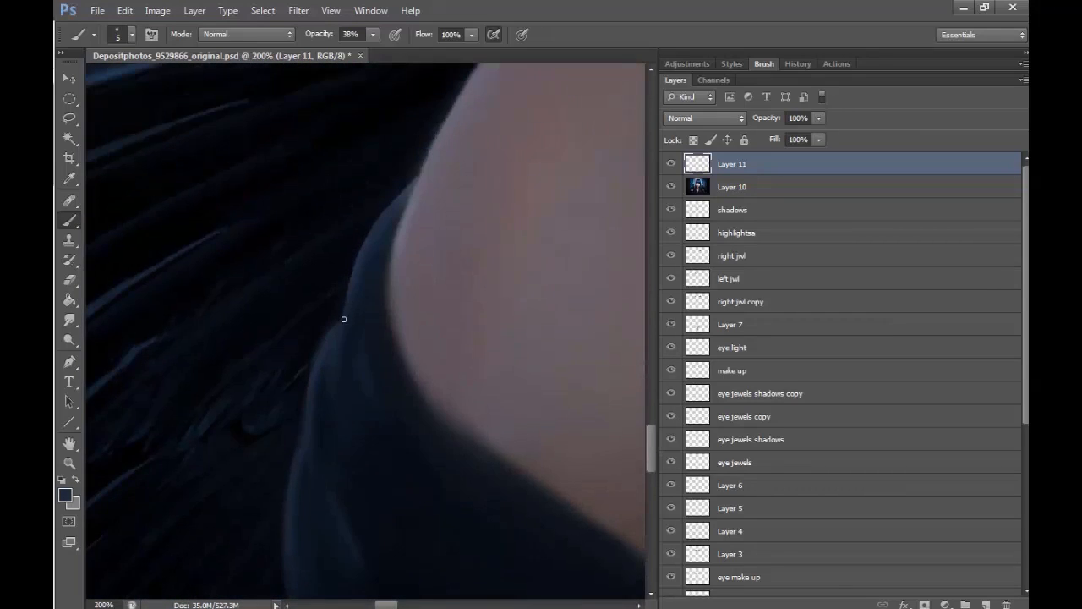
pyautogui.keyDown('alt'); pyautogui.click(433, 168); pyautogui.keyUp('alt')
pyautogui.moveTo(423, 166); pyautogui.dragTo(395, 252)
# Smooth the upper edge of the right-hand shoulder with locally sampled skin tones using the 5 px brush
pyautogui.press('z')
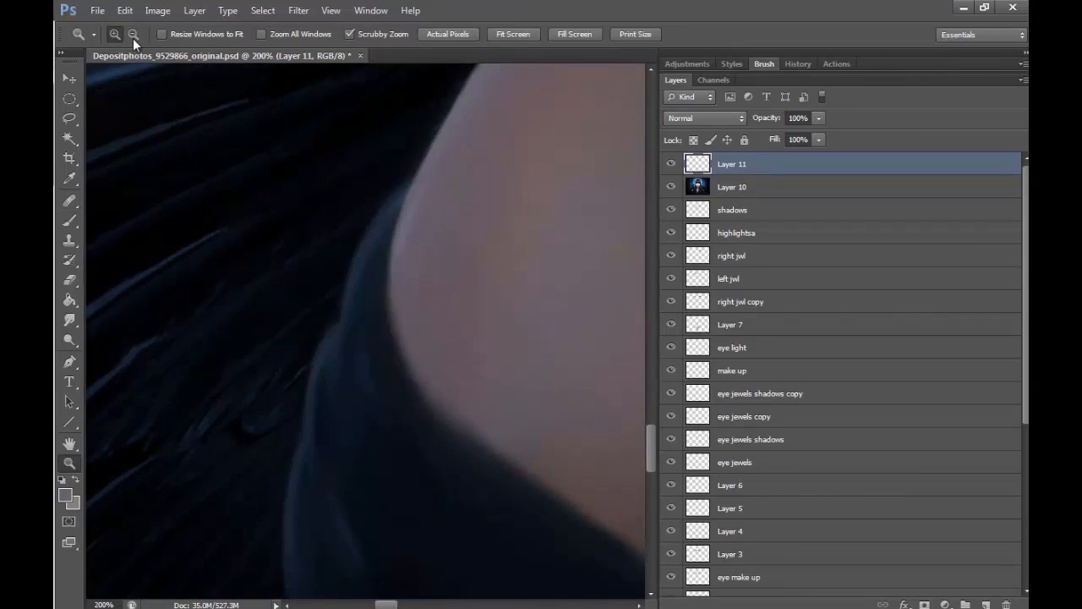
pyautogui.click(134, 35)
pyautogui.click(548, 403)
pyautogui.click(547, 403)
pyautogui.moveTo(408, 604); pyautogui.dragTo(538, 592)
pyautogui.click(306, 165)
pyautogui.click(310, 166)
pyautogui.press('b')
pyautogui.keyDown('alt'); pyautogui.click(176, 156); pyautogui.keyUp('alt')
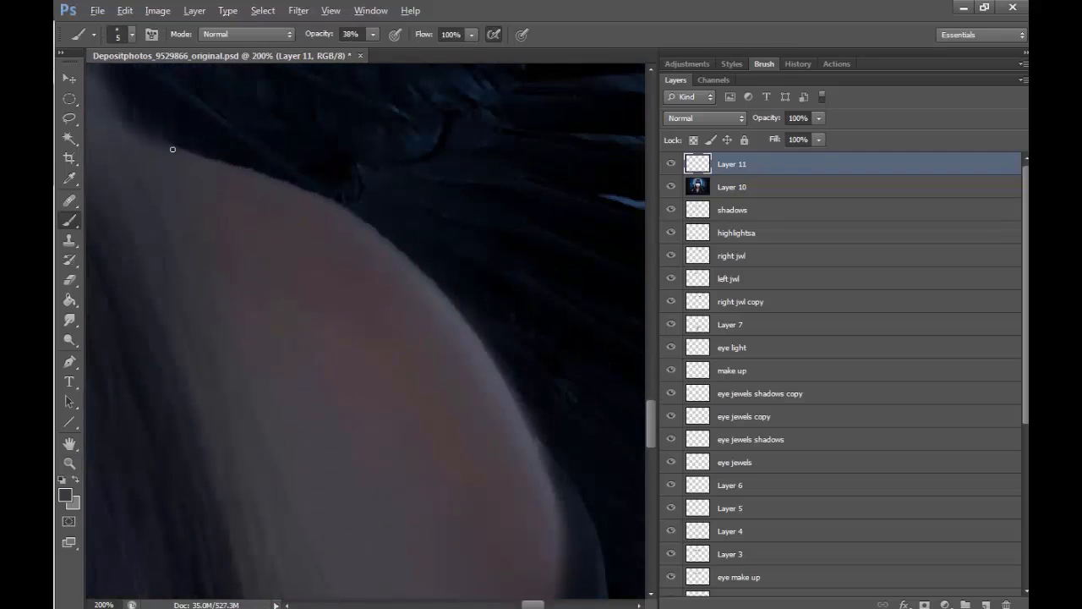
pyautogui.moveTo(187, 152); pyautogui.dragTo(313, 194)
pyautogui.keyDown('alt'); pyautogui.click(250, 185); pyautogui.keyUp('alt')
# Soften the skin along the V-shaped neckline down to its tip with a light skin tone using a 40 px brush
pyautogui.moveTo(651, 414); pyautogui.dragTo(653, 505)
pyautogui.click(70, 462)
pyautogui.click(510, 225)
pyautogui.click(510, 224)
pyautogui.click(509, 225)
pyautogui.click(510, 224)
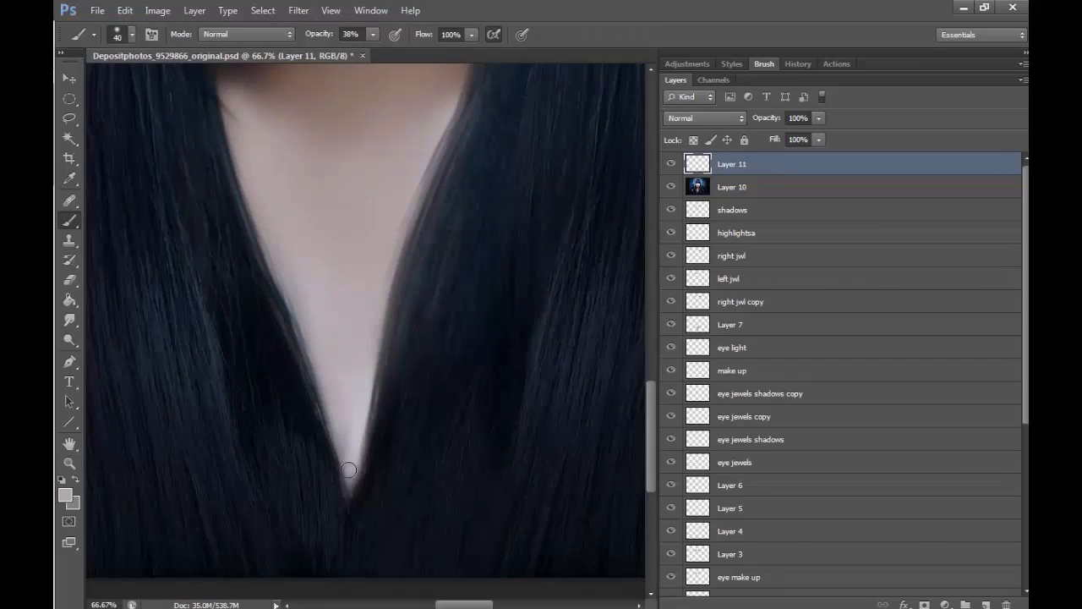
# Heal the stray hairs at the left-hand base of the neck on Layer 10 with a 40 px Healing Brush
pyautogui.moveTo(651, 412); pyautogui.dragTo(653, 366)
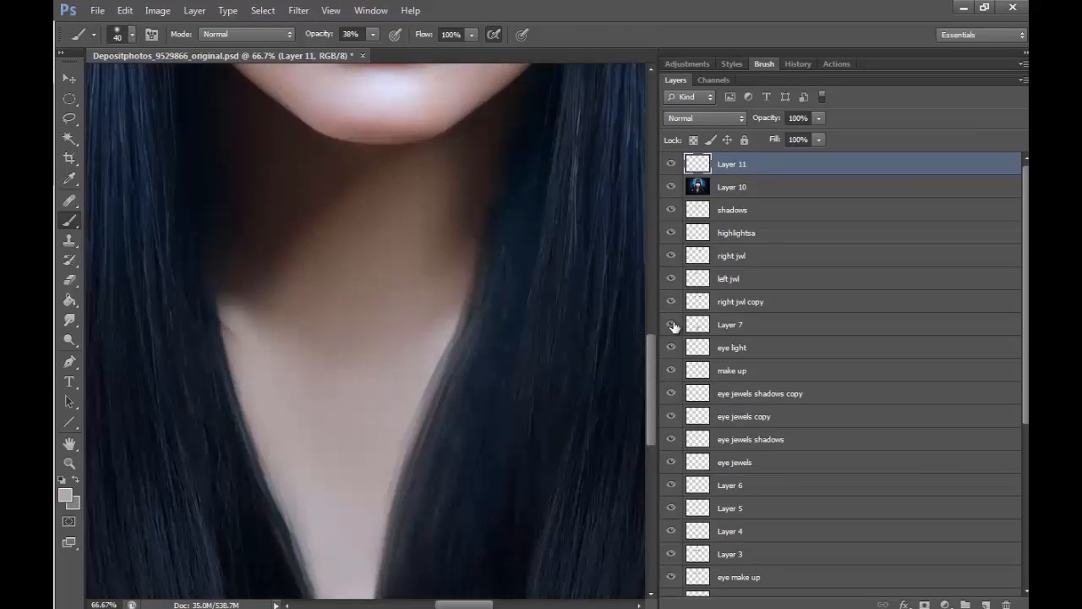
pyautogui.rightClick(69, 200)
pyautogui.click(118, 212)
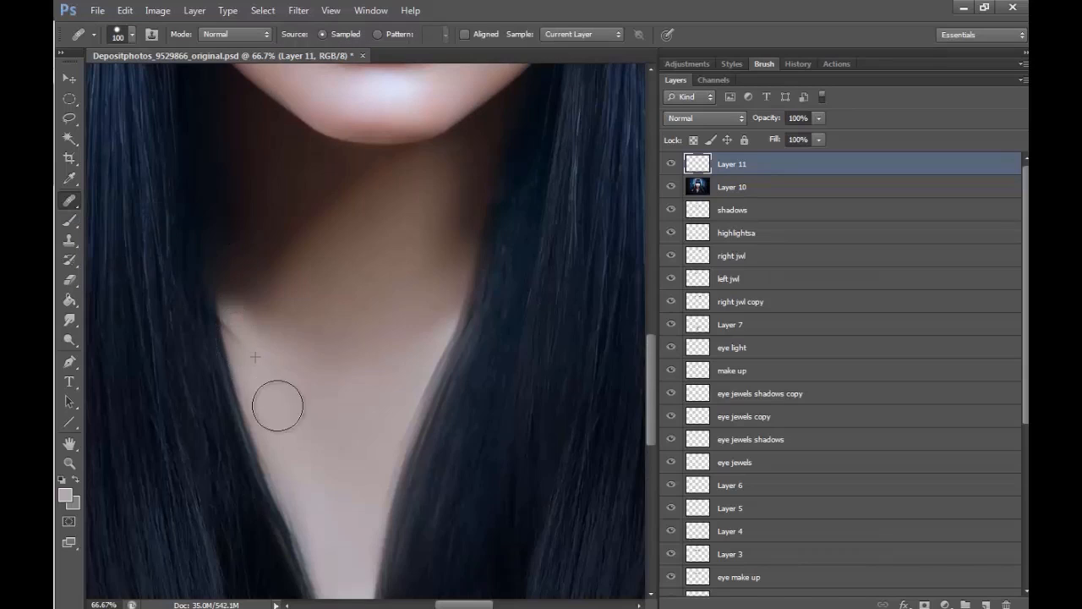
pyautogui.click(774, 187)
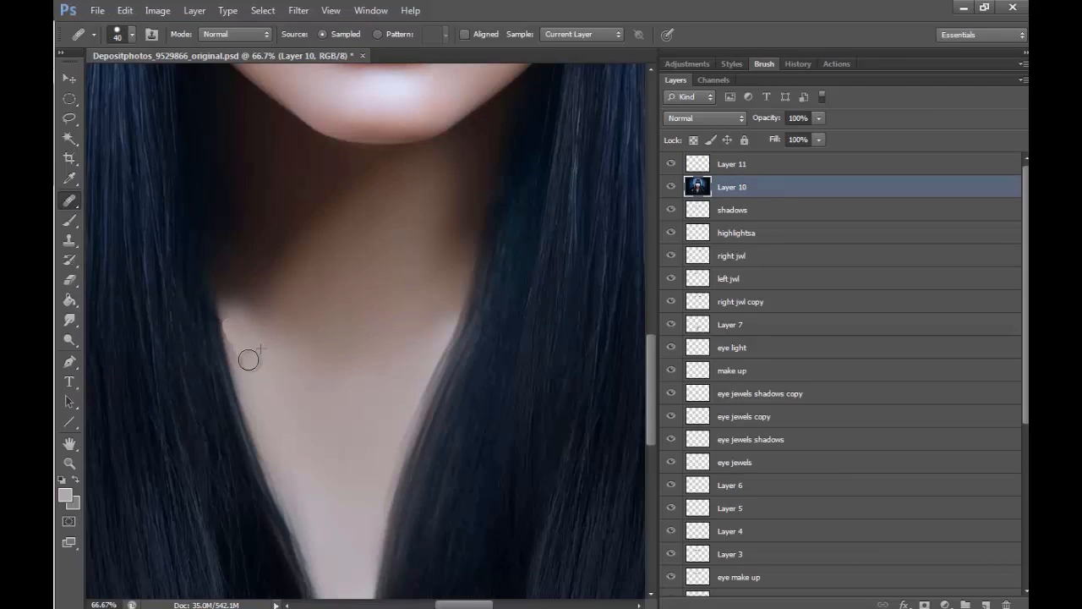
# Touch up the skin corner at the left-hand base of the neck on Layer 11 with a sampled tone and a 25 px brush
pyautogui.click(69, 221)
pyautogui.hotkey('alt', ']')
pyautogui.keyDown('alt'); pyautogui.click(226, 313); pyautogui.keyUp('alt')
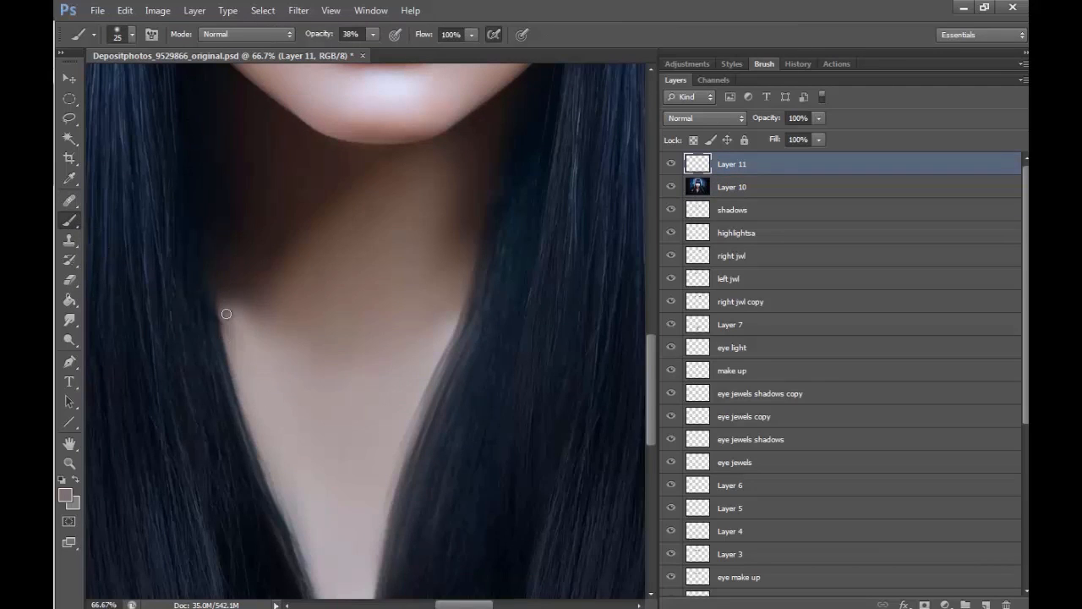
# Enlarge the brush to 100 px and examine the face, lips and chin, as well as the full composite
pyautogui.moveTo(661, 339)
pyautogui.mouseDown()
pyautogui.moveTo(668, 211)
pyautogui.moveTo(647, 330)
pyautogui.mouseUp()
pyautogui.press(']')
pyautogui.press(']')
pyautogui.press(']')
pyautogui.press(']')
pyautogui.press(']')
pyautogui.press(']')
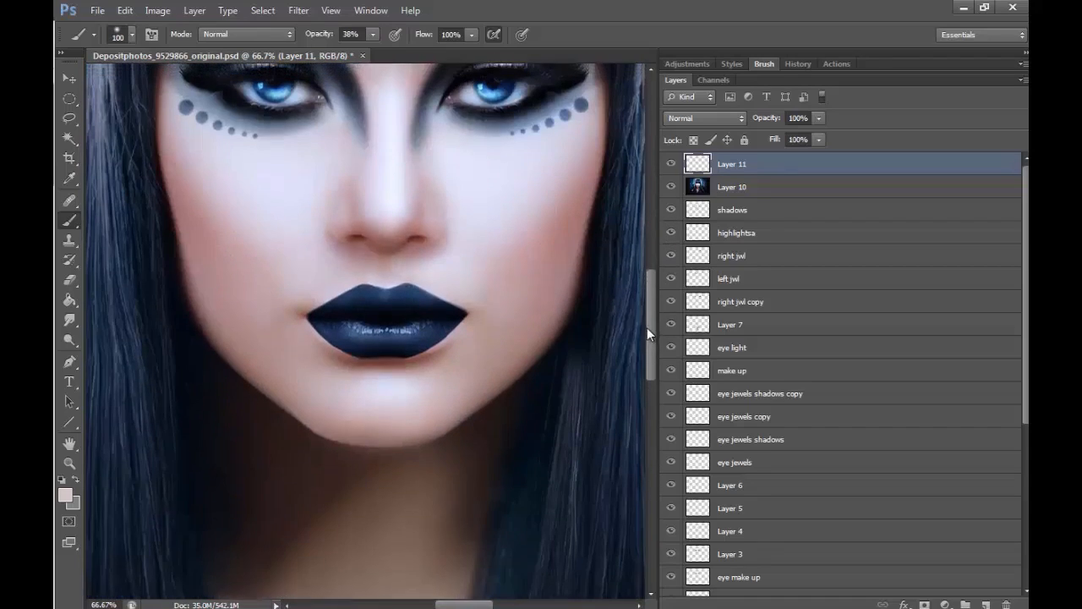
pyautogui.press('z')
pyautogui.hotkey('ctrl', '0')
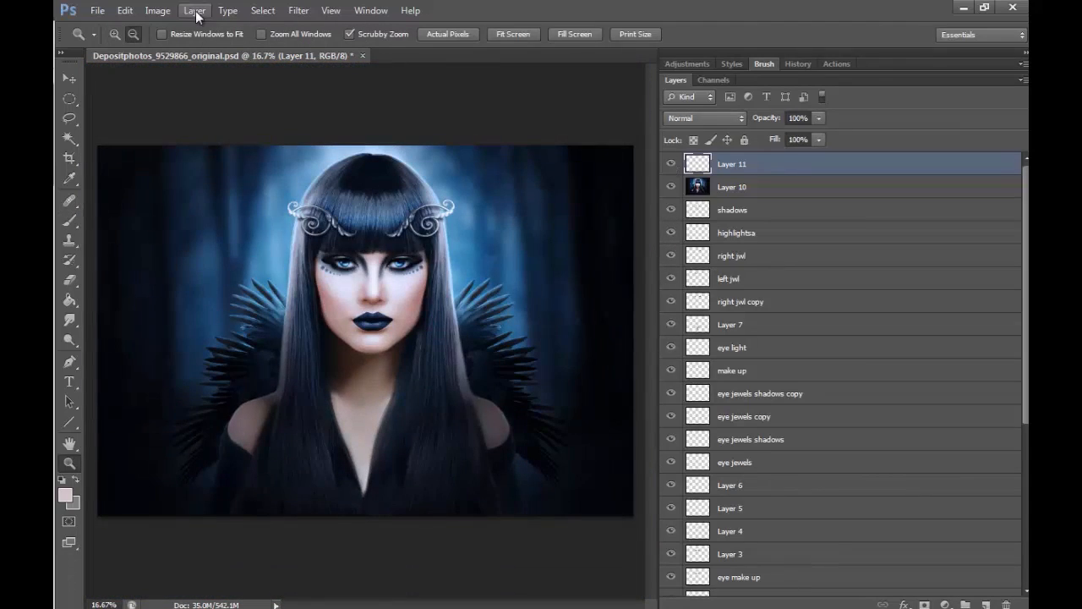